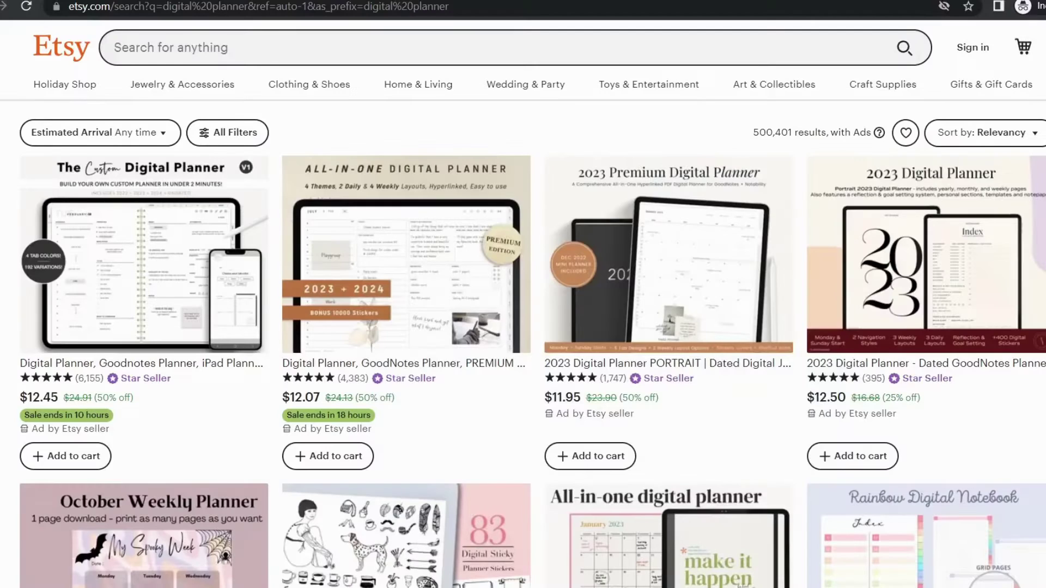
- Browse the Etsy search results for digital planner listings
scroll(820, 303, "down", 7)
scroll(820, 303, "down", 7)
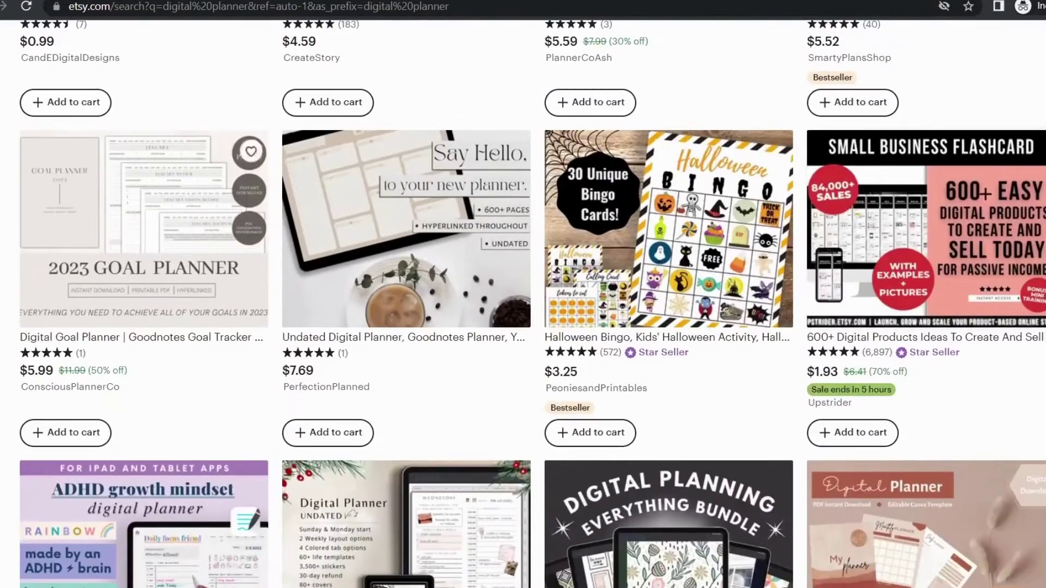
scroll(831, 414, "down", 5)
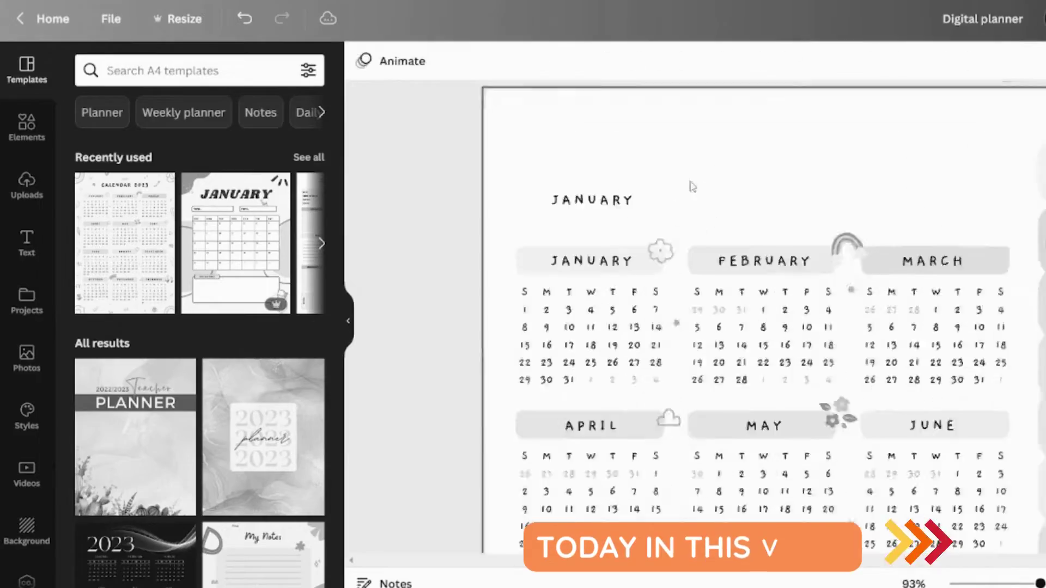
- Enlarge the MY DIGITAL PLANNER title above the calendar and fit a banner about 10.2 by 1 behind it
left_click_drag(734, 195, 819, 224)
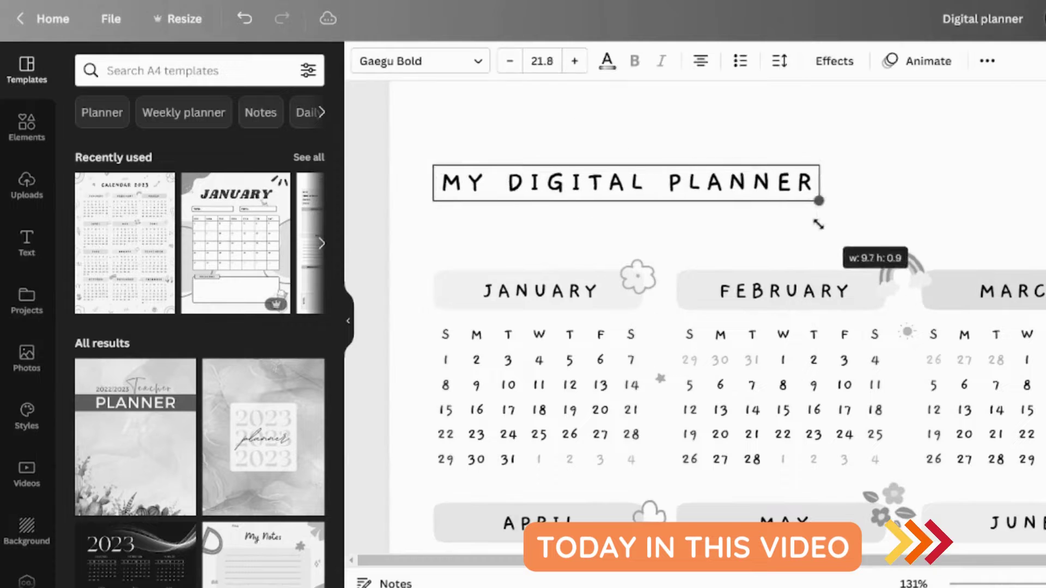
left_click(424, 182)
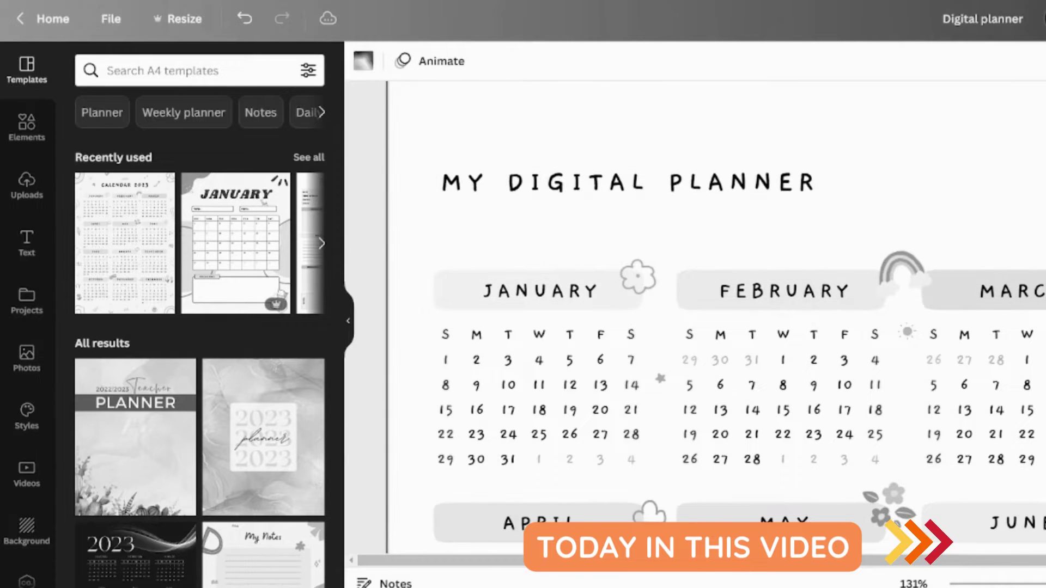
left_click_drag(641, 186, 832, 187)
key("ctrl+[")
left_click(972, 191)
scroll(971, 192, "down", 4)
scroll(799, 187, "up", 3)
left_click(797, 187)
left_click_drag(460, 187, 451, 191)
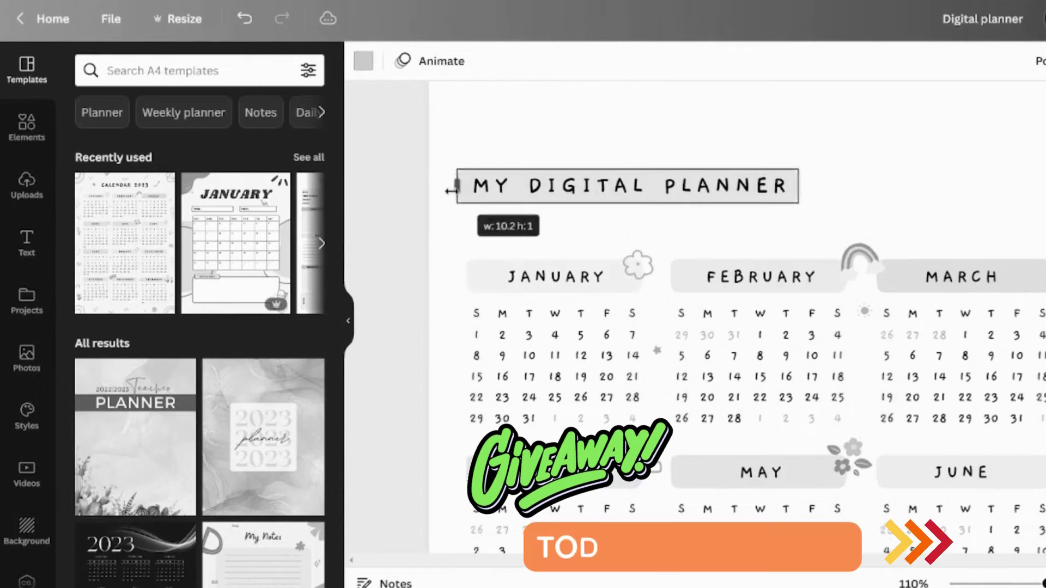
- Duplicate the flower graphic beside the MAY header and place the copy at the end of the title banner
left_click(894, 229)
scroll(905, 276, "down", 2)
left_click(850, 376)
key("ctrl+d")
left_click_drag(854, 380, 799, 108)
scroll(885, 184, "up", 3)
left_click(927, 188)
scroll(938, 189, "down", 2)
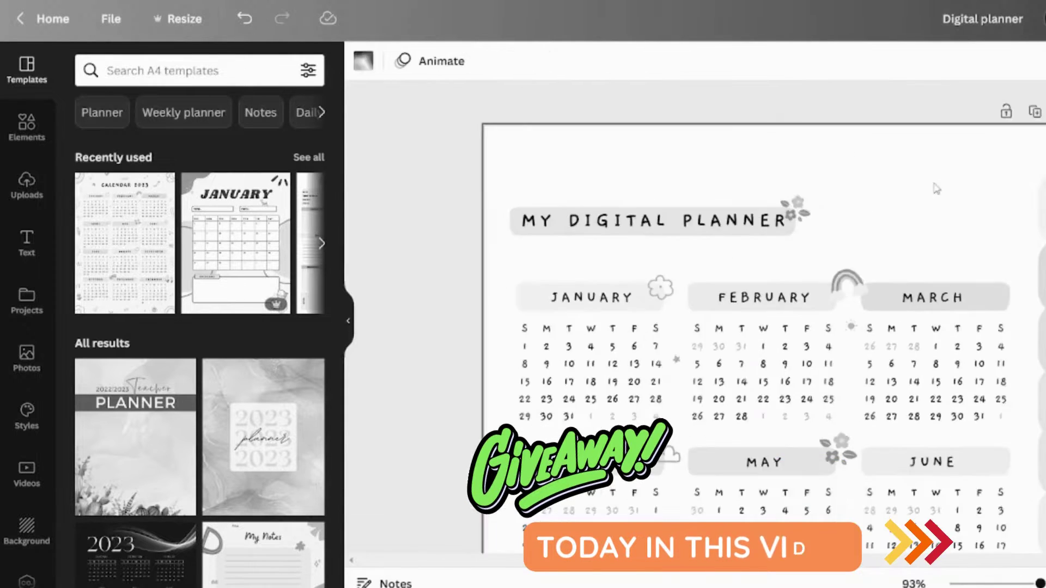
- Add a solid horizontal line beside the title banner, above the MARCH header, and open its line style options
scroll(885, 185, "down", 1)
scroll(885, 184, "up", 2)
left_click(27, 127)
left_click(107, 202)
left_click_drag(792, 317, 926, 257)
left_click(402, 61)
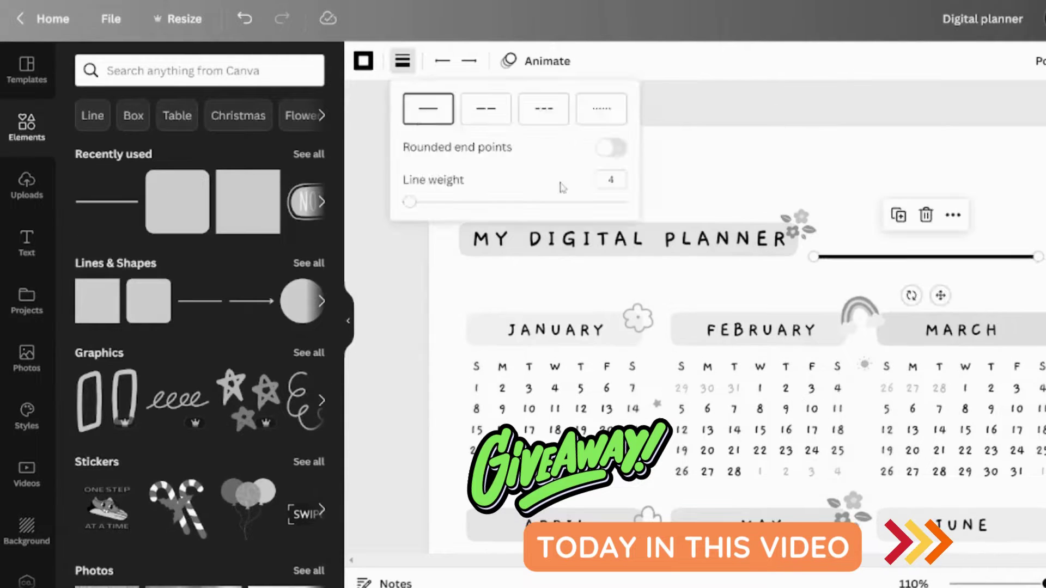
left_click(643, 163)
scroll(636, 140, "down", 5)
left_click(458, 395)
left_click(831, 170)
scroll(779, 210, "up", 3)
key("Escape")
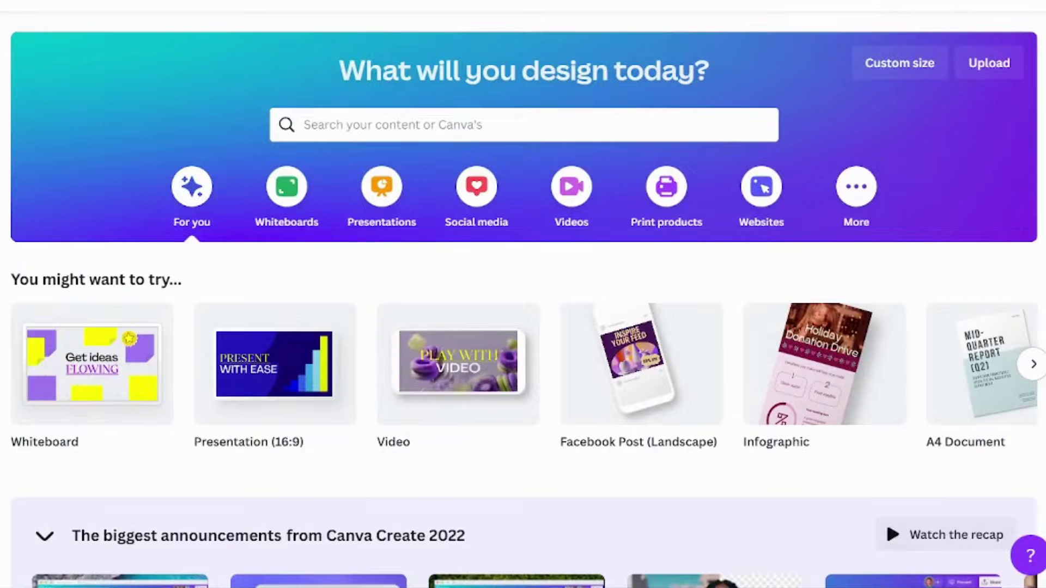
- Search the templates for planner and create a blank Planner design
left_click(926, 64)
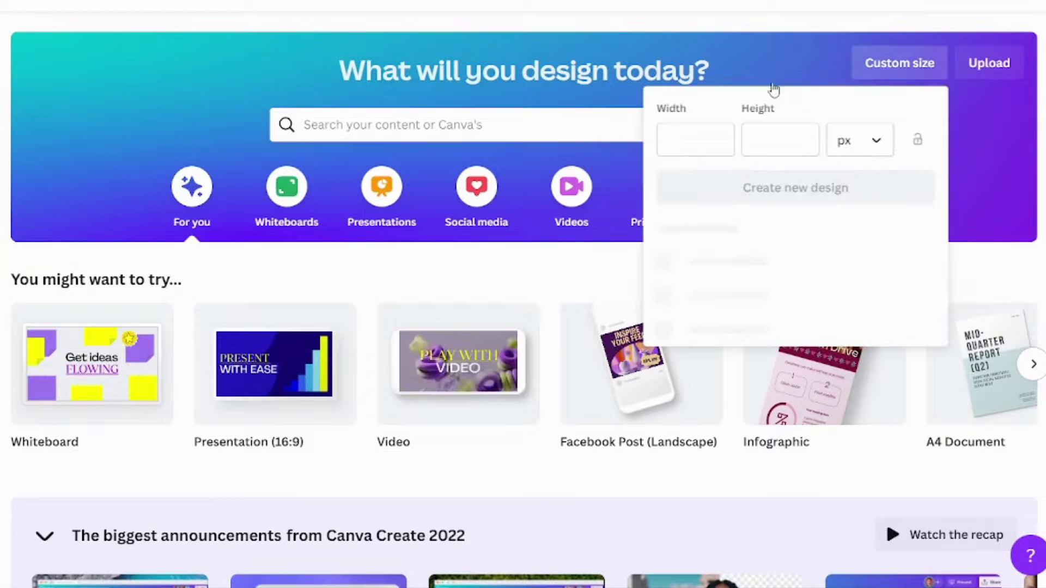
left_click(609, 26)
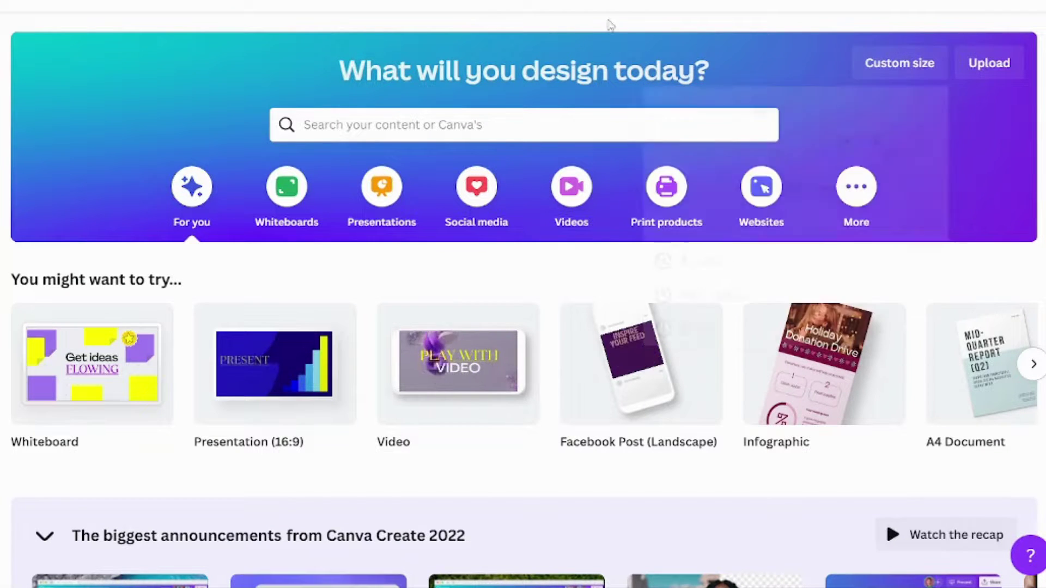
left_click(352, 134)
type("planner")
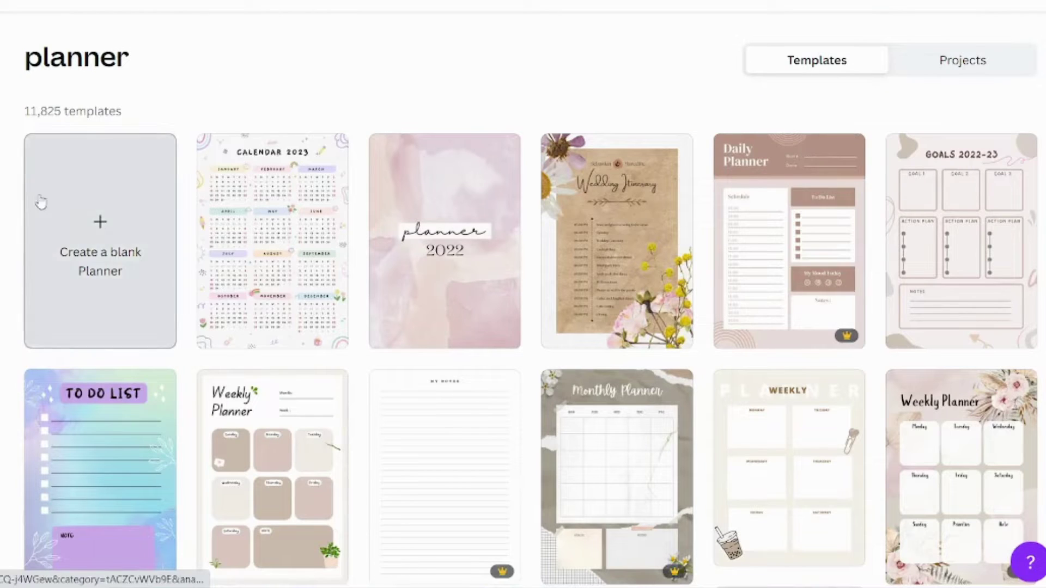
left_click(131, 234)
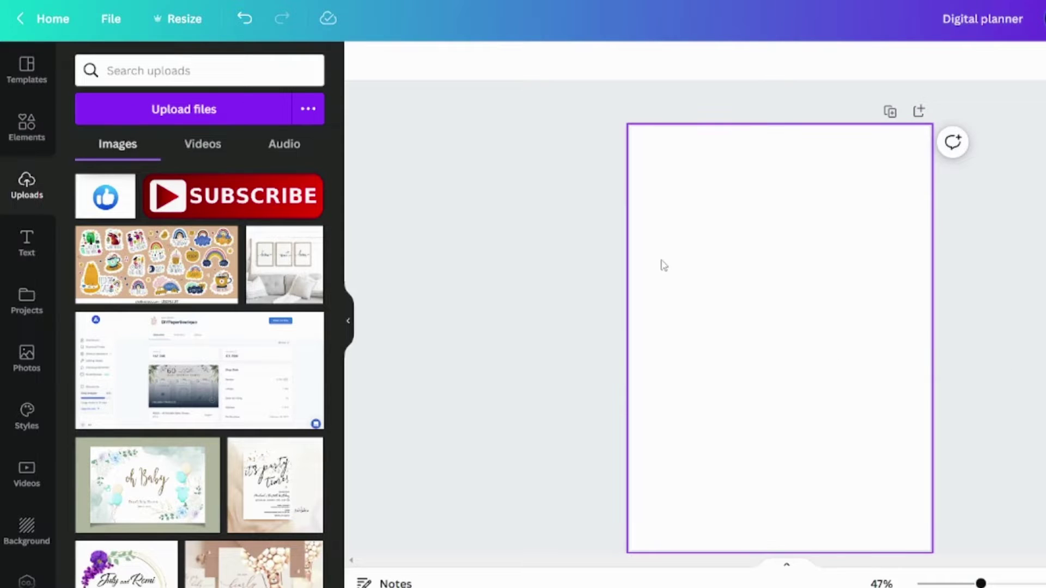
- Upload the Digital Planner Color Code image and place it slightly left of centre on the blank page
left_click(218, 111)
double_click(205, 90)
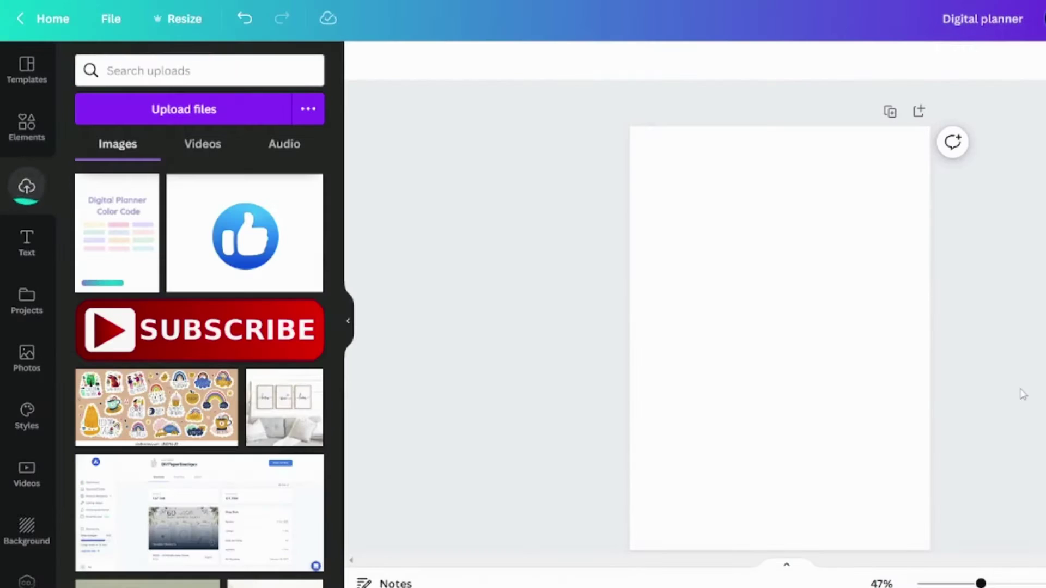
left_click(116, 233)
left_click_drag(786, 340, 760, 338)
left_click(997, 285)
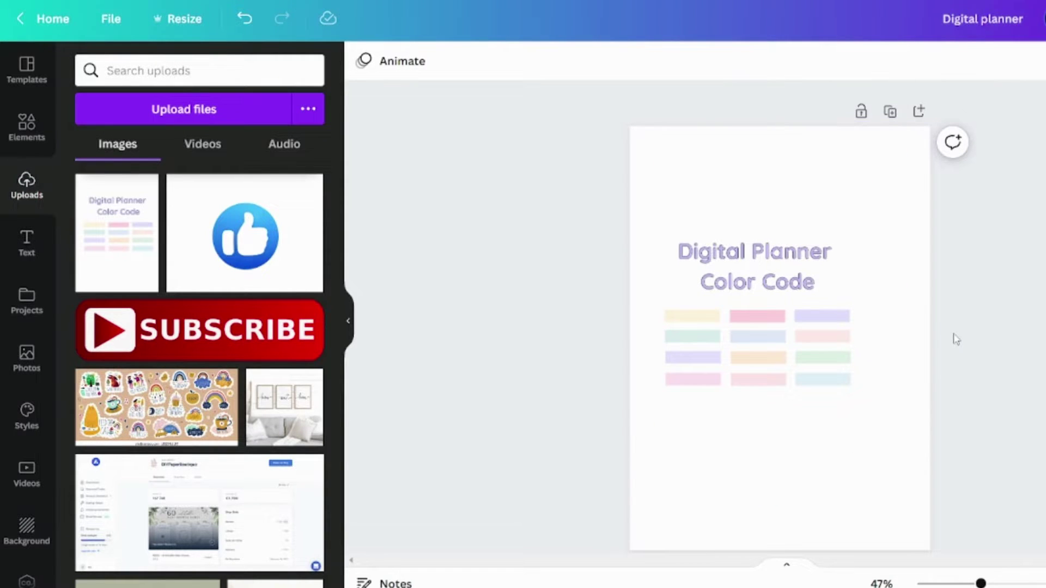
- Add a rounded square and shrink it into a small tab overlapping the upper part of the page's right edge
left_click(30, 131)
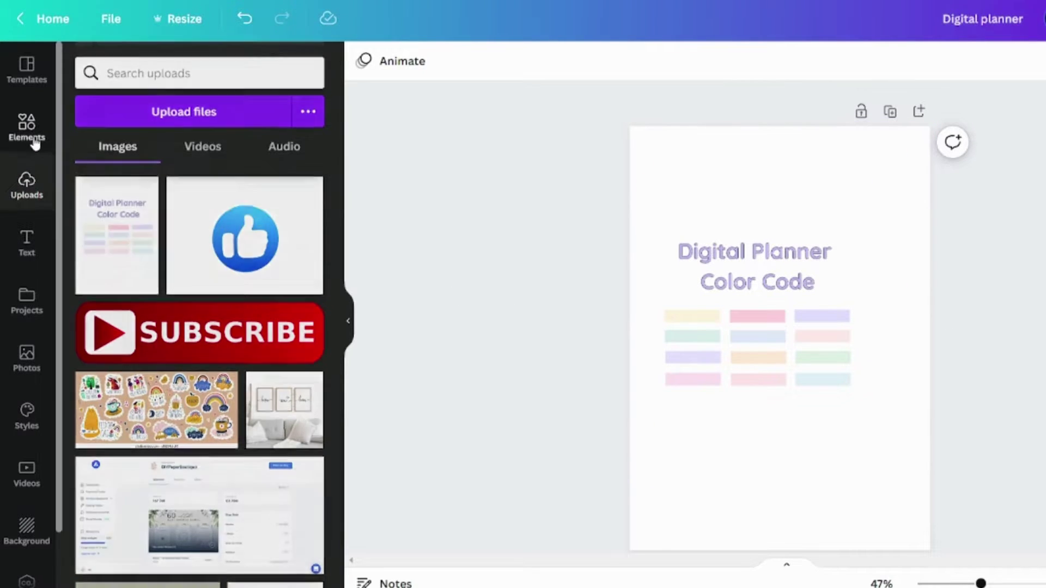
left_click(112, 221)
left_click(1008, 351)
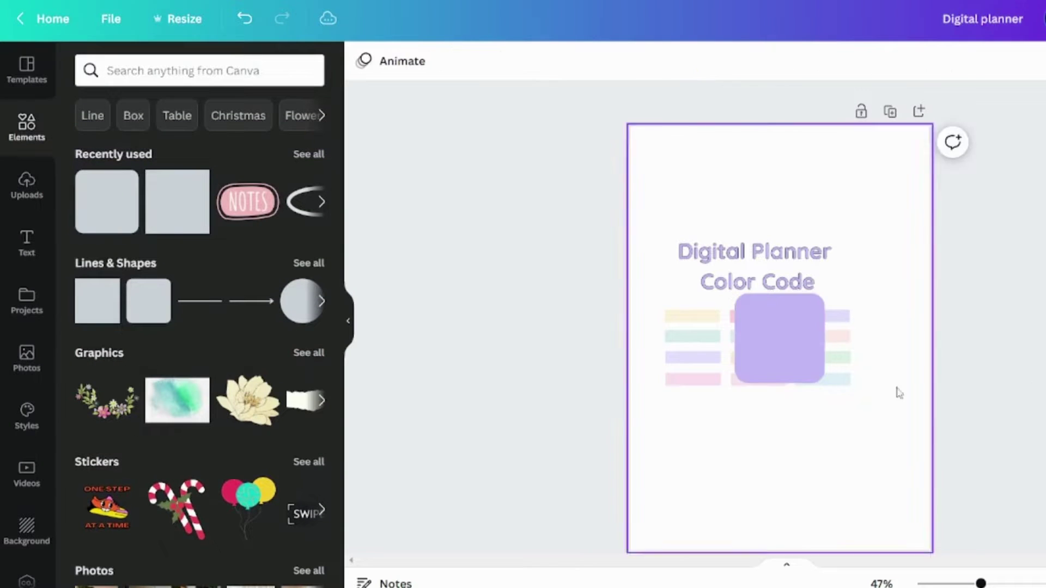
left_click_drag(780, 336, 942, 215)
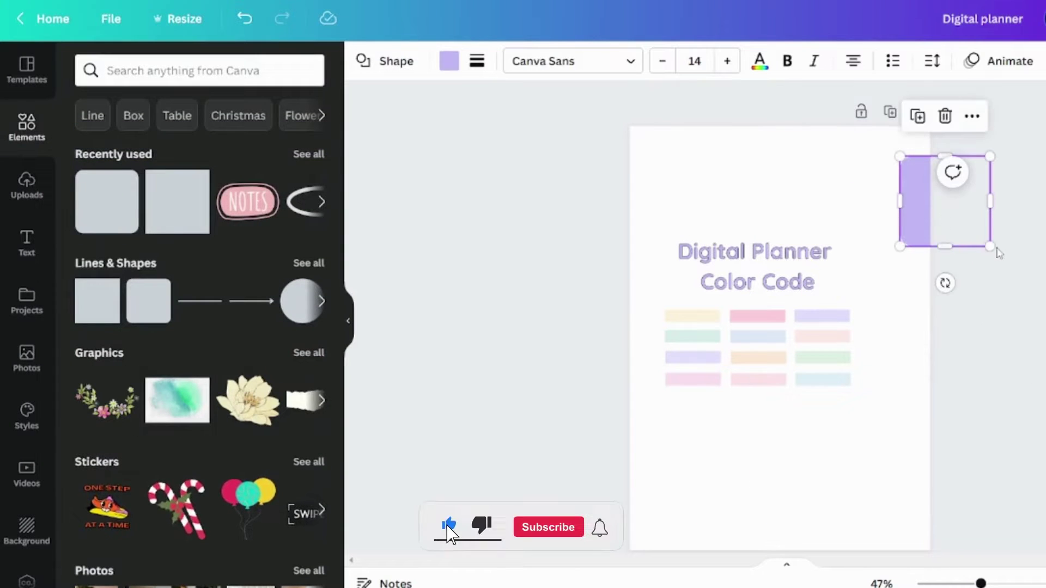
left_click_drag(989, 247, 950, 222)
left_click(894, 191)
left_click_drag(902, 189, 925, 170)
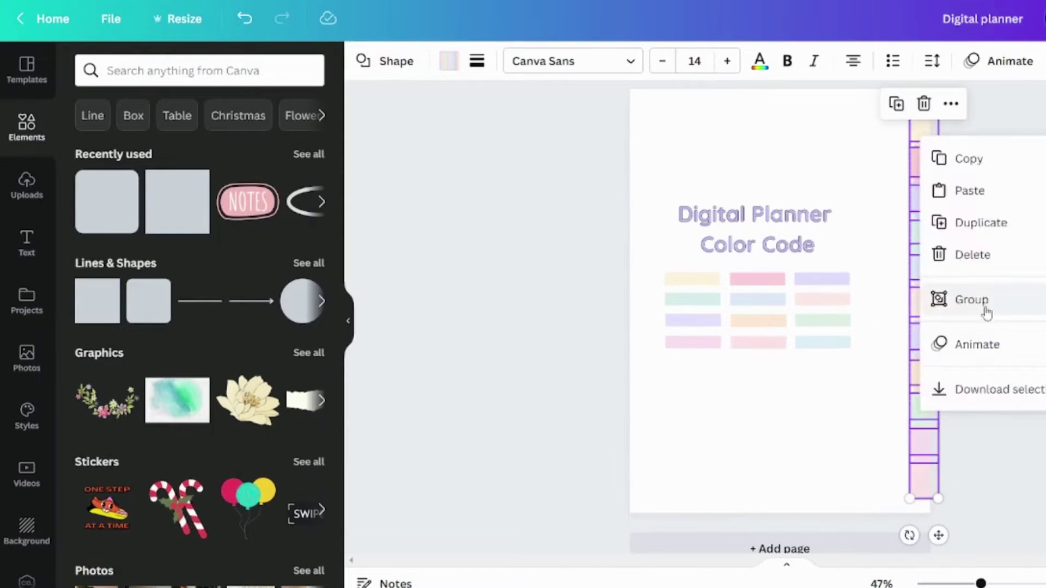
- Select the column of pastel tabs and adjust its position along the page's right edge
left_click_drag(922, 480, 922, 473)
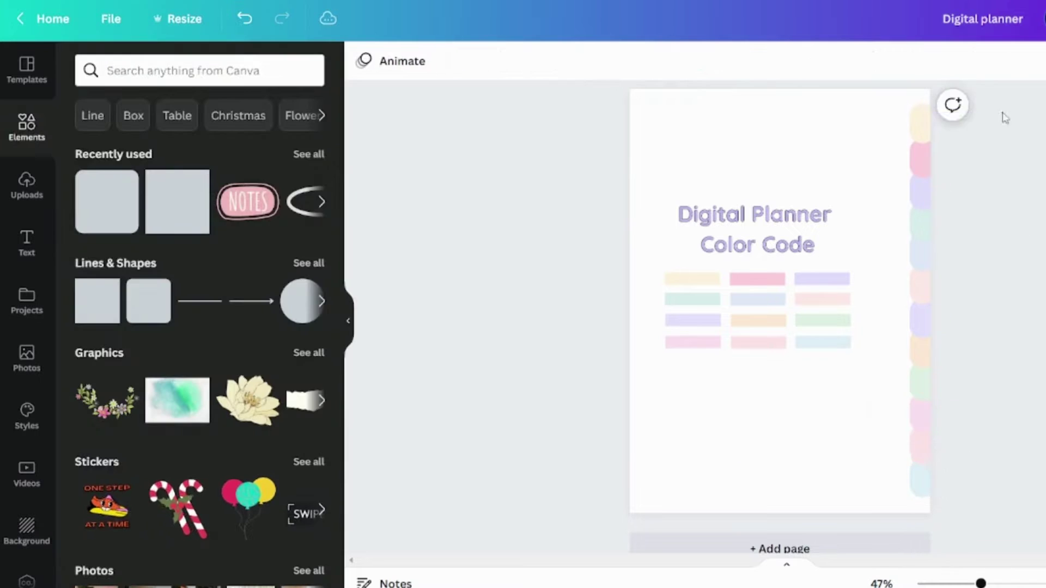
left_click_drag(1003, 113, 887, 495)
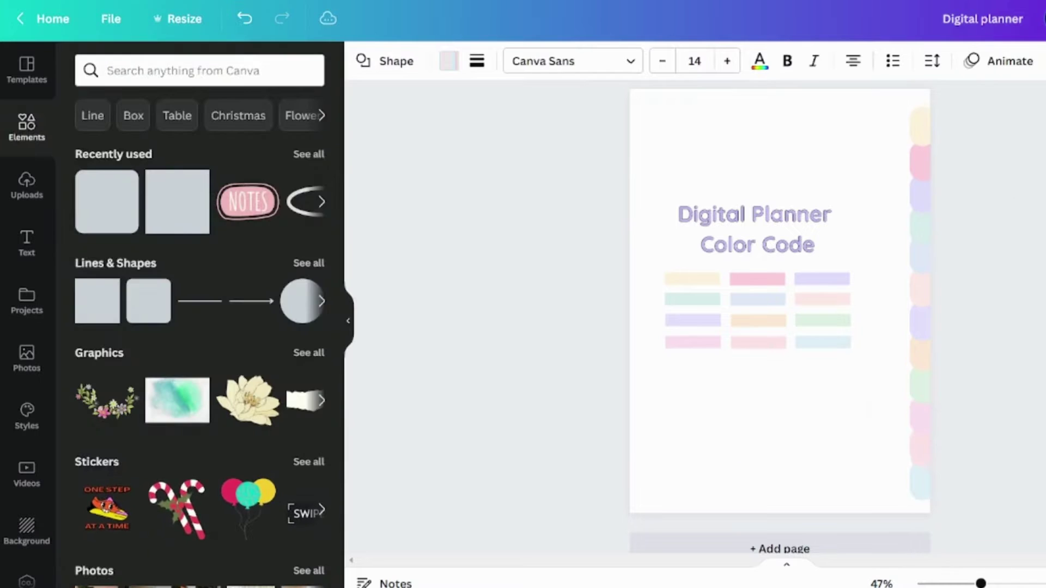
left_click(1045, 397)
left_click_drag(991, 167, 900, 454)
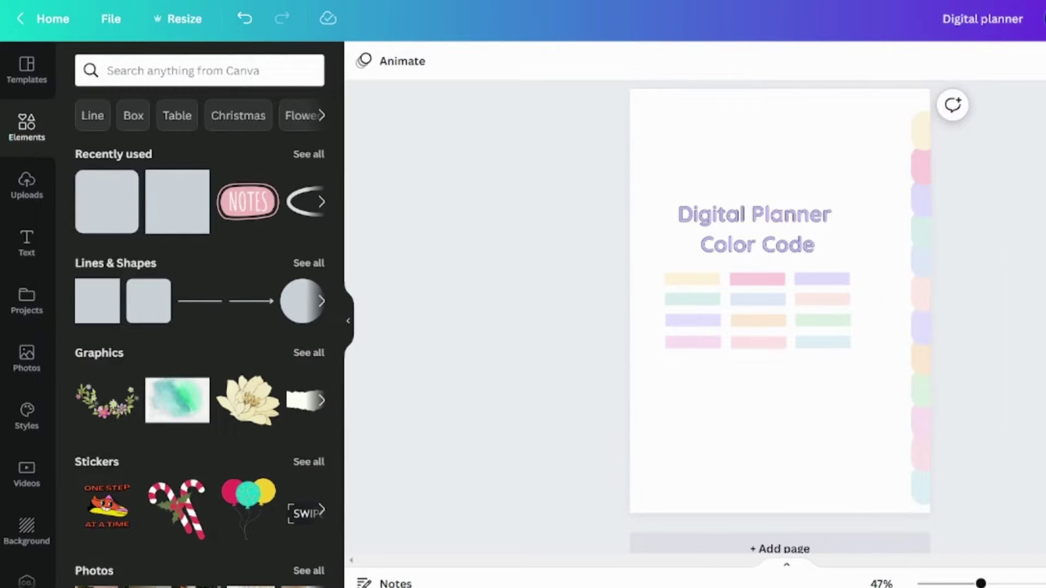
- Add a heading text box above the Digital Planner Color Code title and replace its text with JAN
scroll(779, 317, "up", 4)
scroll(780, 318, "up", 2)
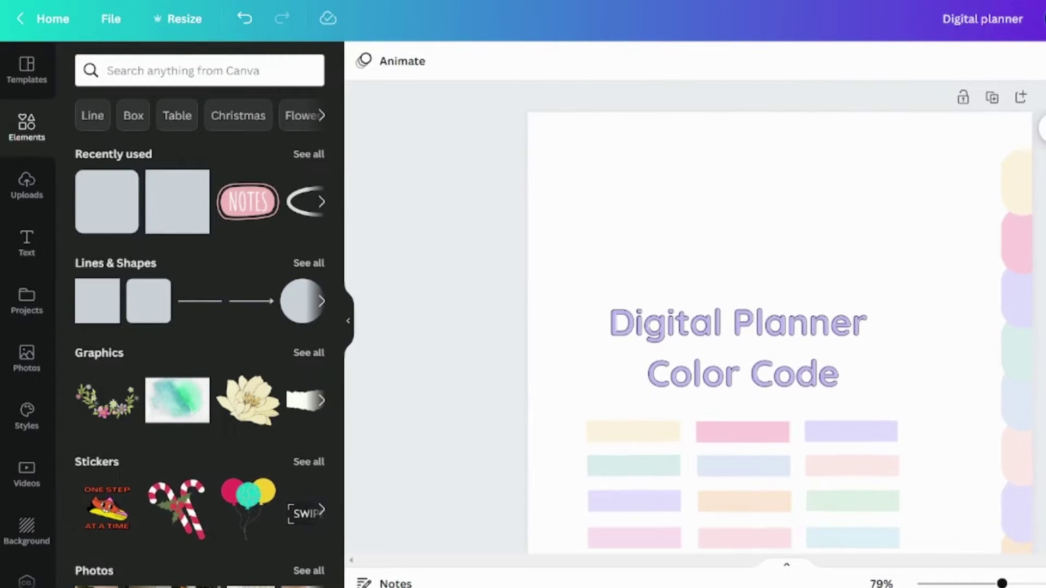
scroll(780, 317, "down", 1)
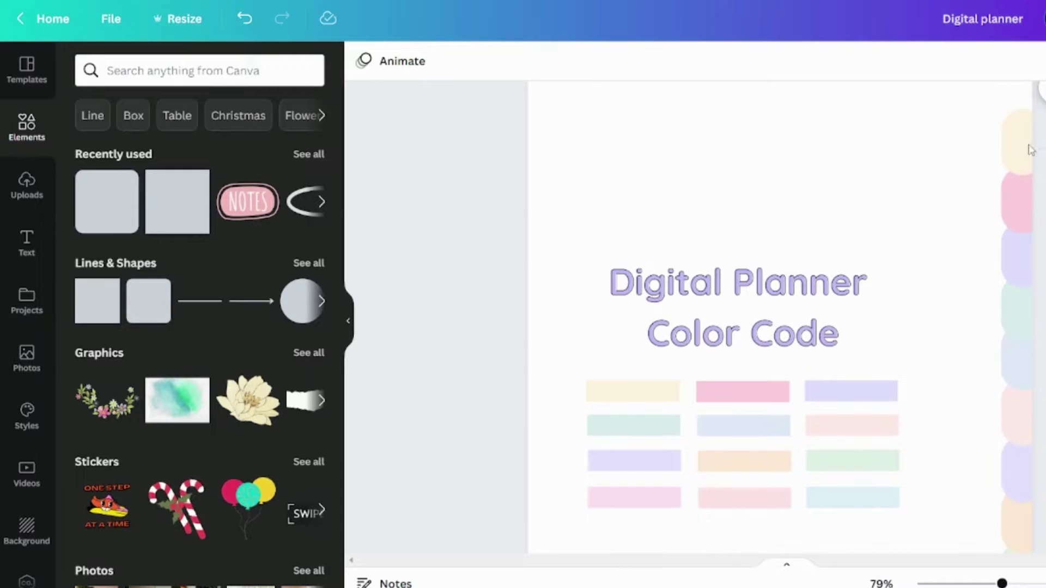
scroll(1018, 377, "down", 3)
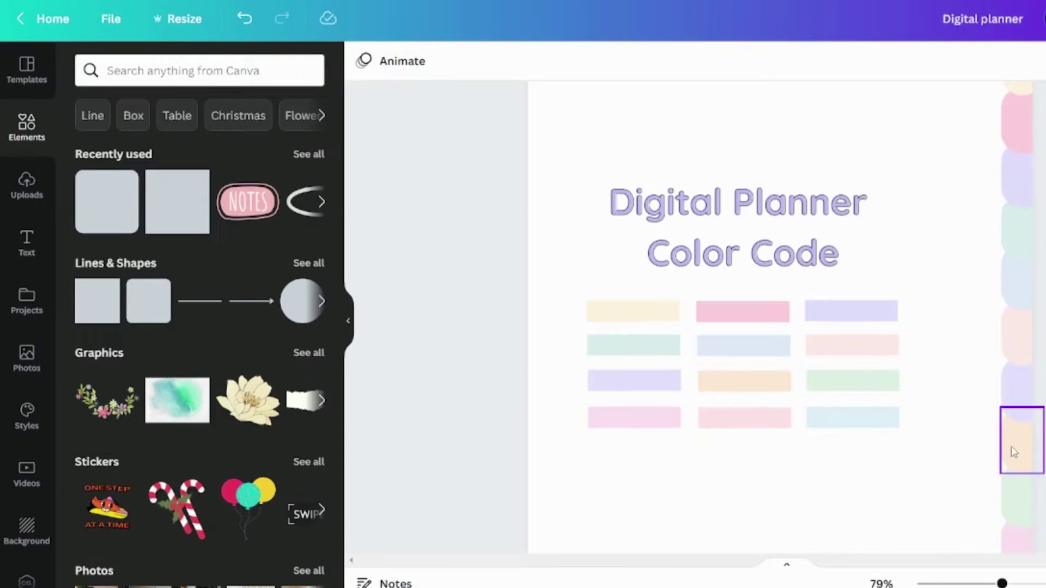
scroll(1023, 508, "up", 4)
scroll(1024, 507, "down", 2)
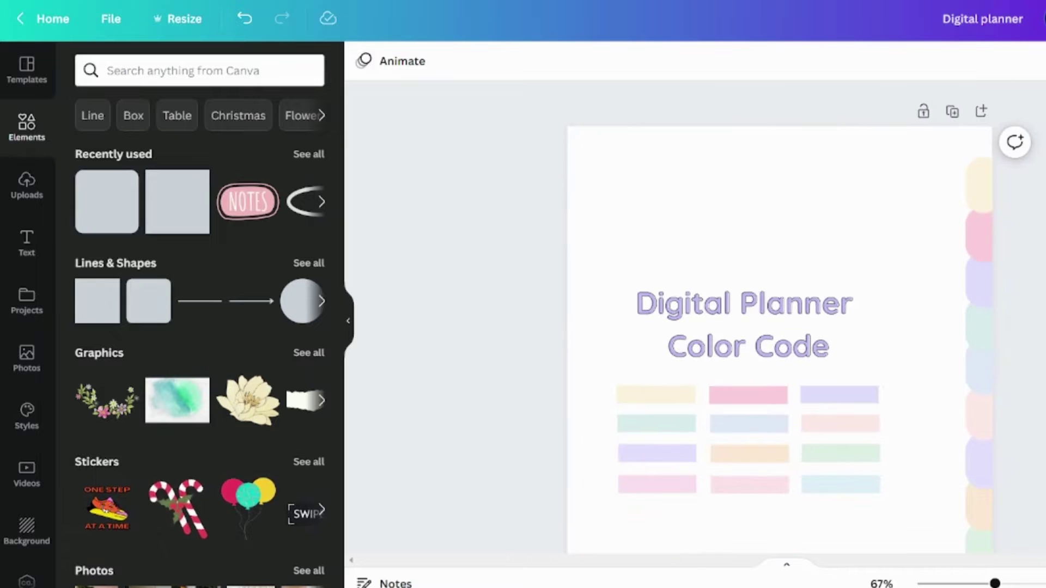
left_click(27, 240)
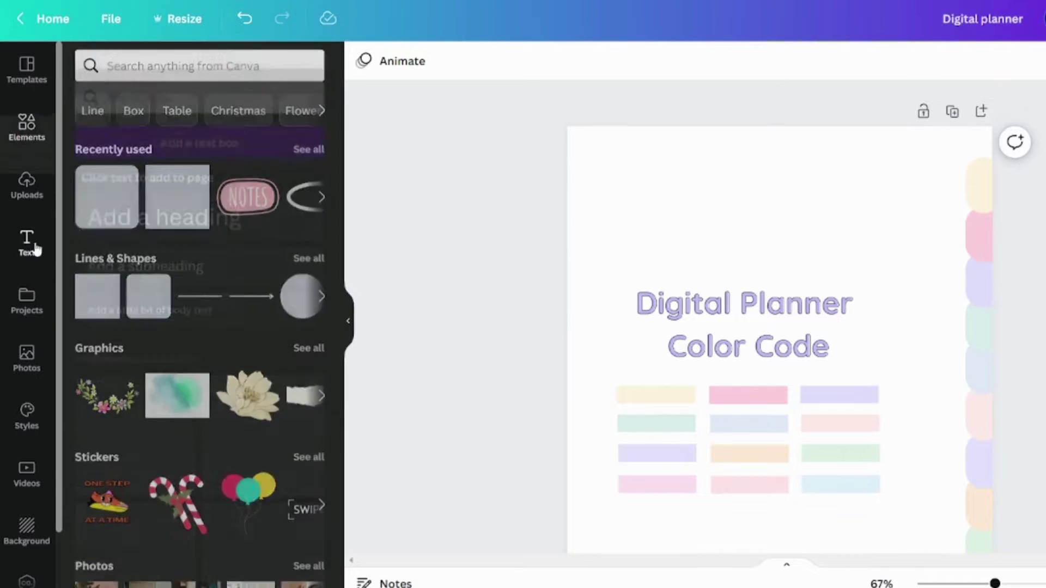
left_click(182, 197)
left_click(785, 271)
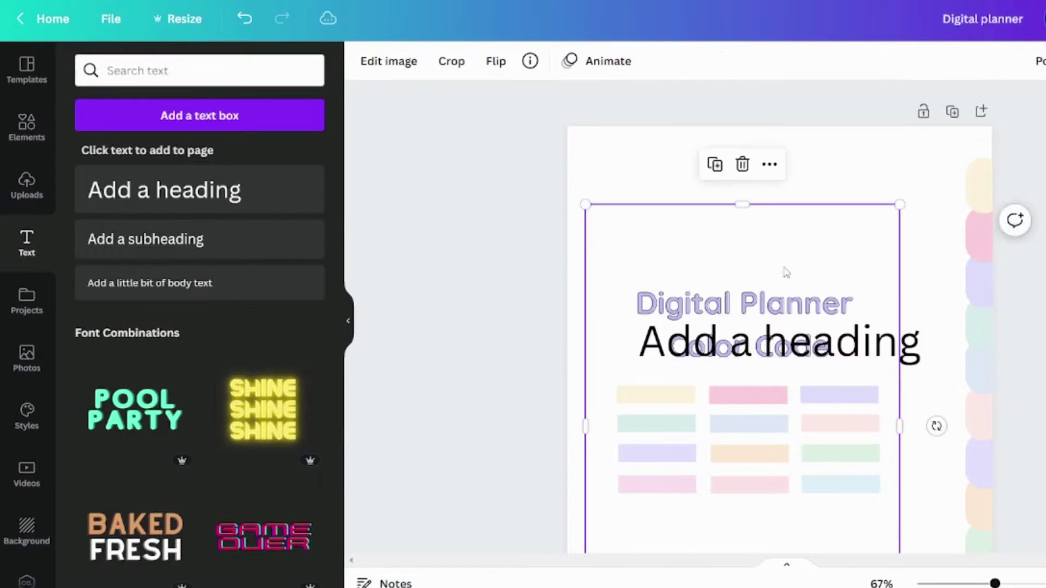
left_click_drag(783, 340, 785, 222)
double_click(785, 222)
type("jan")
key("Escape")
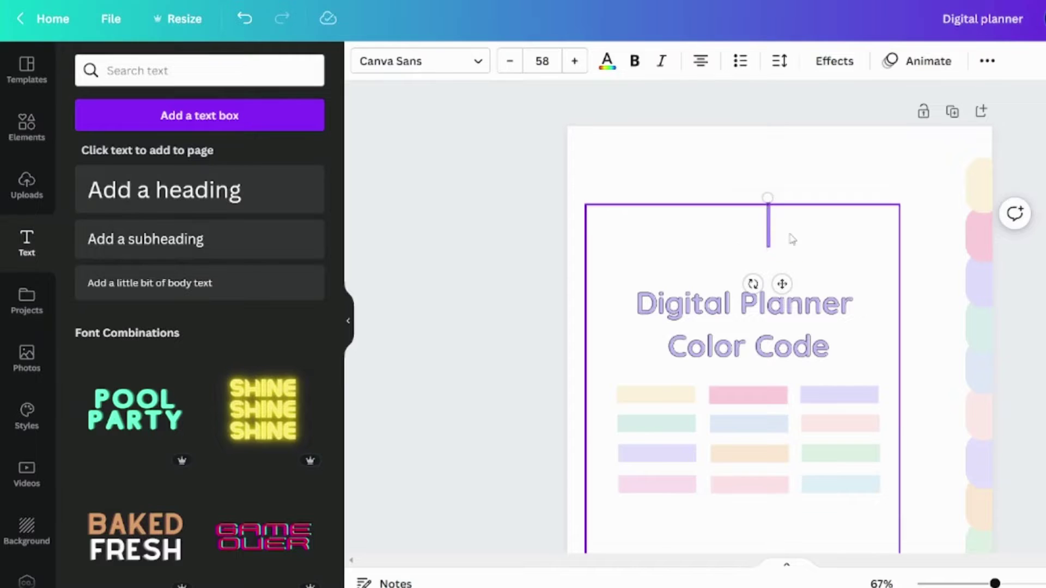
- Move the Digital Planner Color Code image down and to the left, clear of the JAN text
left_click(807, 325)
left_click(789, 329)
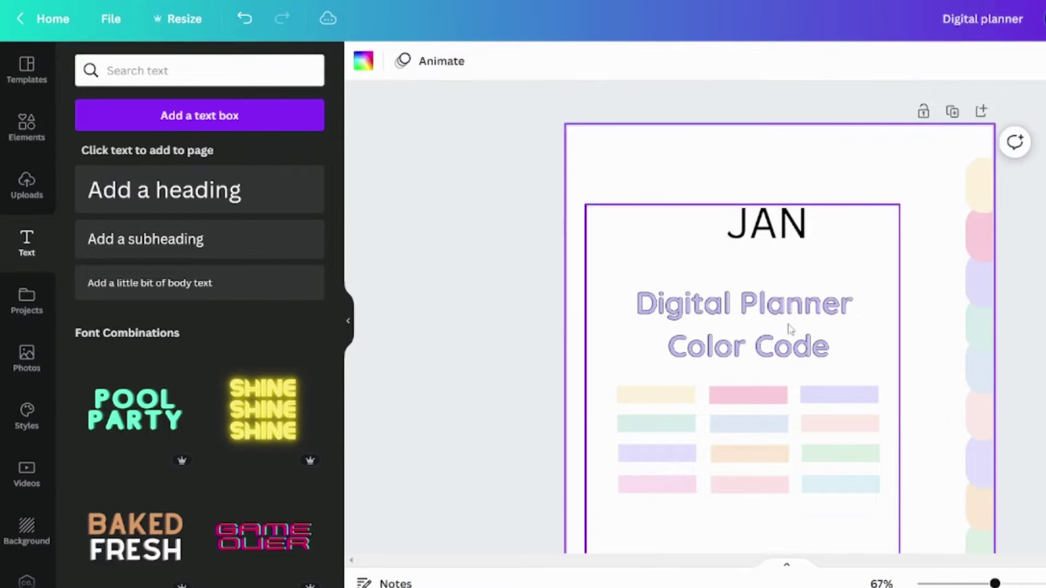
left_click_drag(790, 329, 746, 421)
- Change the JAN text's font to Gaegu Bold
left_click(766, 243)
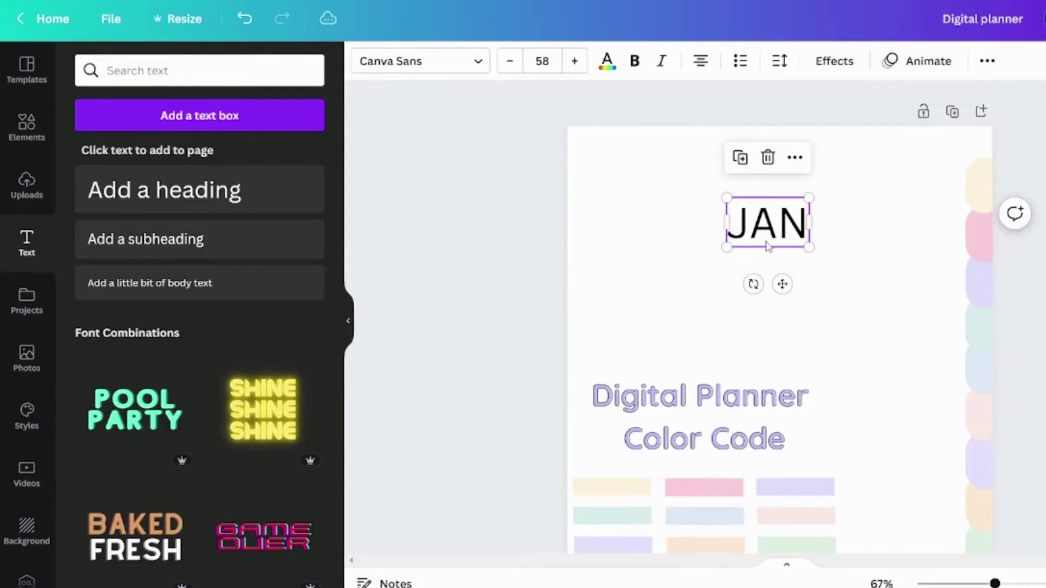
left_click(483, 59)
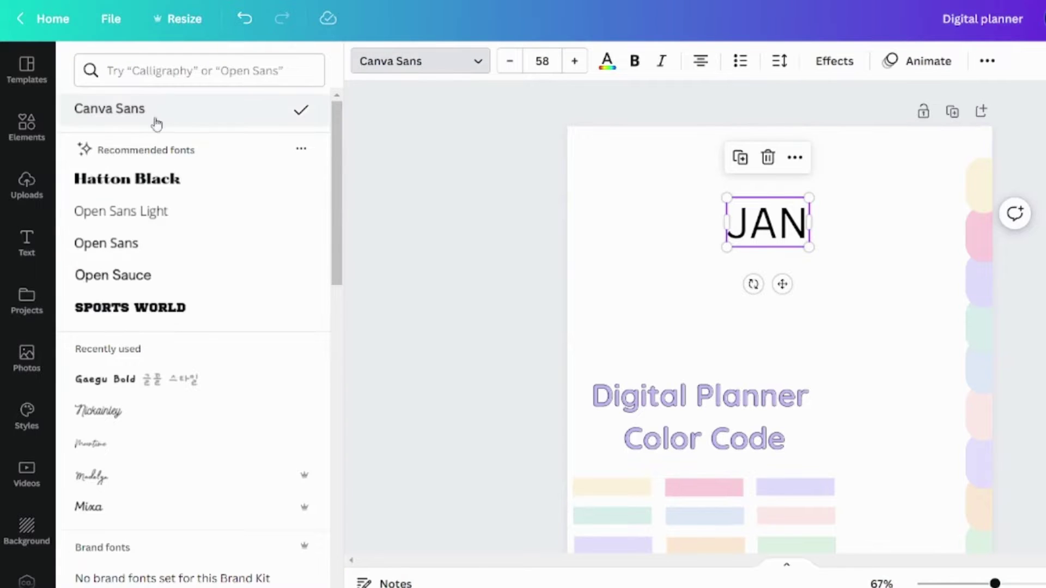
scroll(147, 283, "down", 3)
left_click(136, 219)
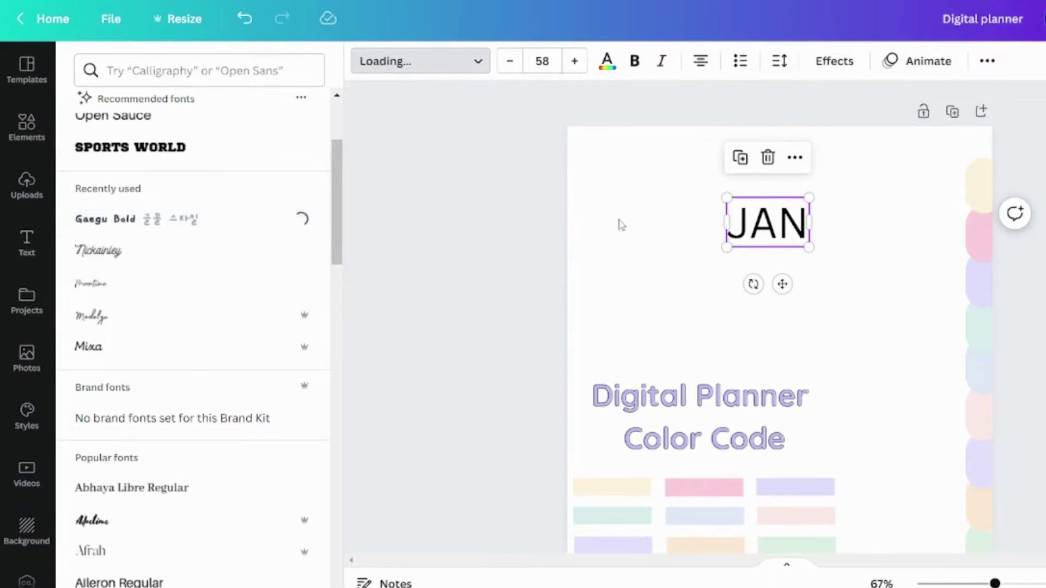
left_click(842, 288)
left_click(842, 287)
- Turn the JAN text vertical, reduce its size and place it on the yellow tab at the page's right edge
left_click_drag(768, 222, 869, 243)
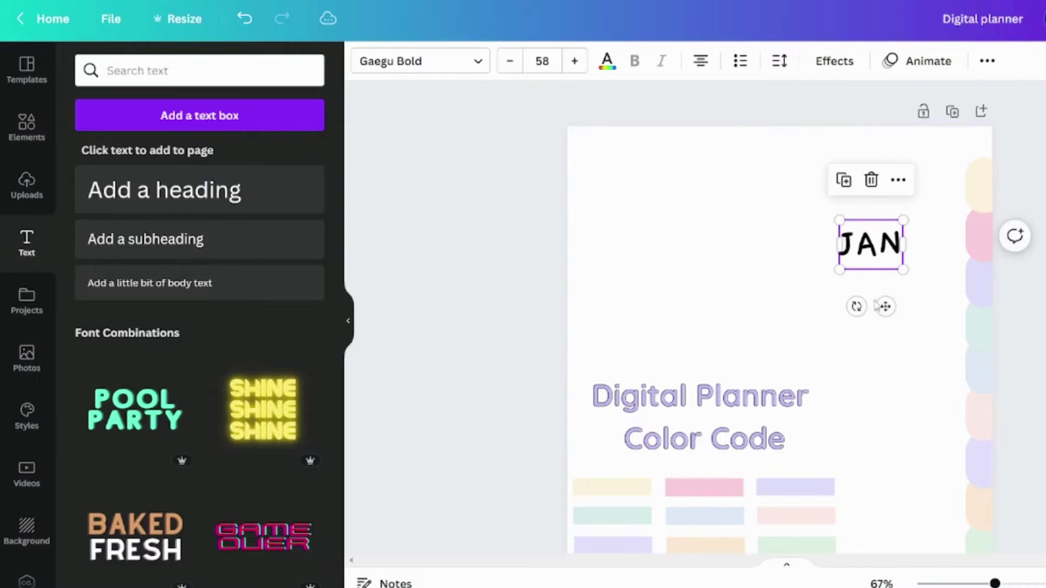
left_click_drag(855, 305, 977, 191)
left_click(868, 266)
left_click(981, 149)
scroll(983, 420, "down", 4)
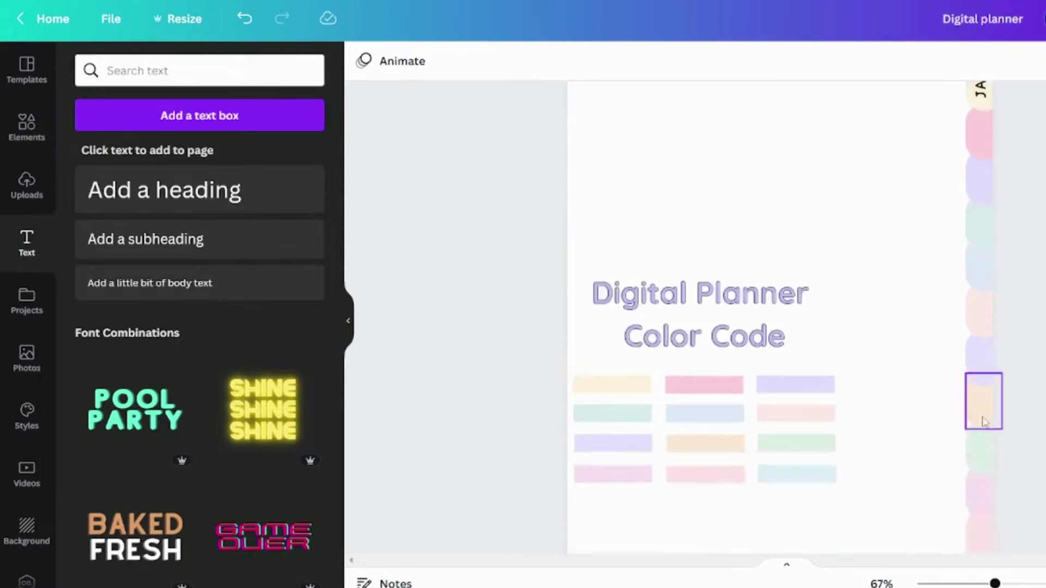
scroll(980, 472, "up", 4)
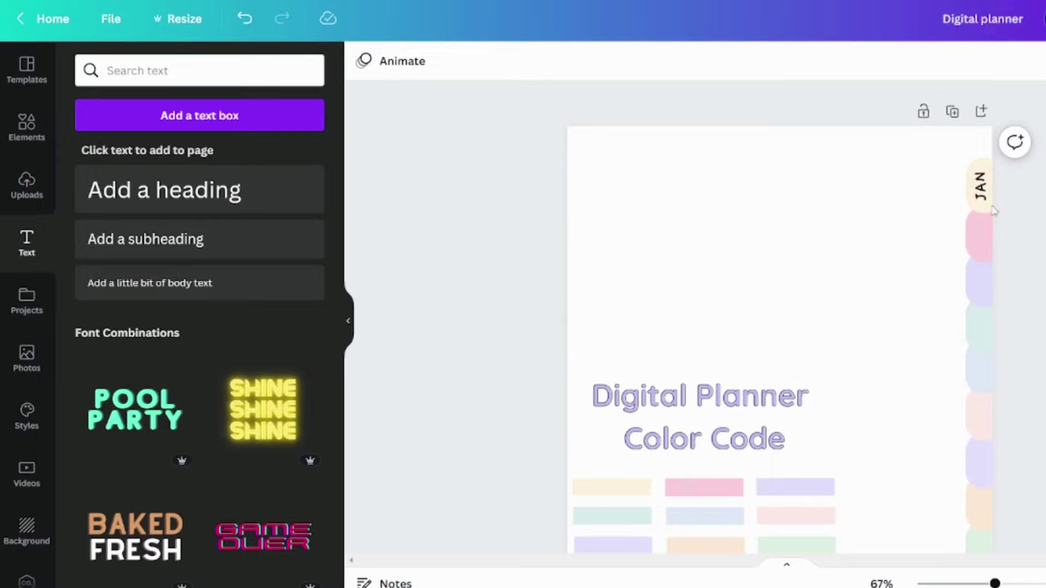
- Delete the Digital Planner Color Code image from the page with the month tabs
scroll(987, 426, "down", 4)
scroll(1026, 301, "up", 3)
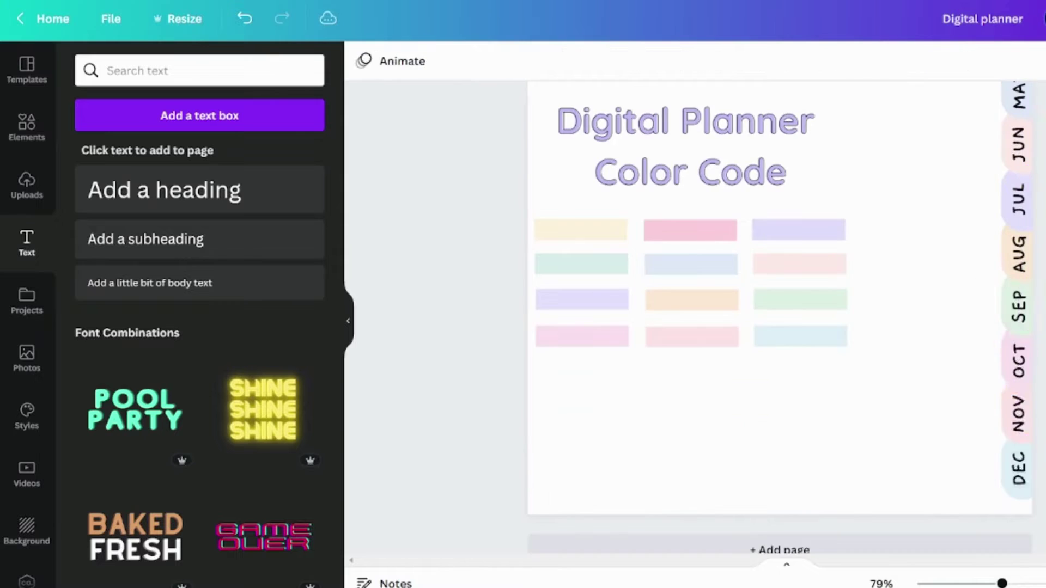
left_click(840, 398)
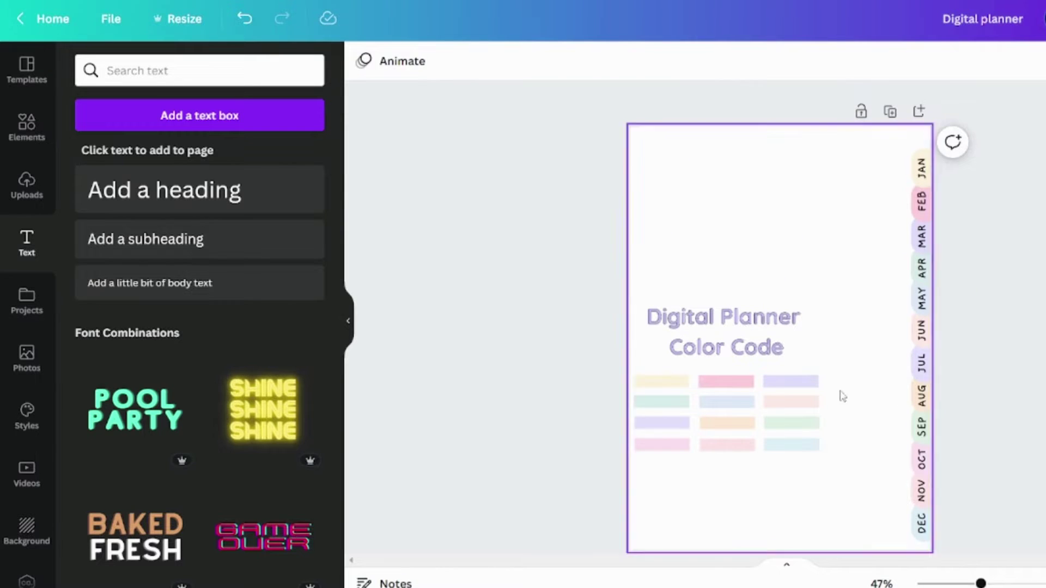
key("Delete")
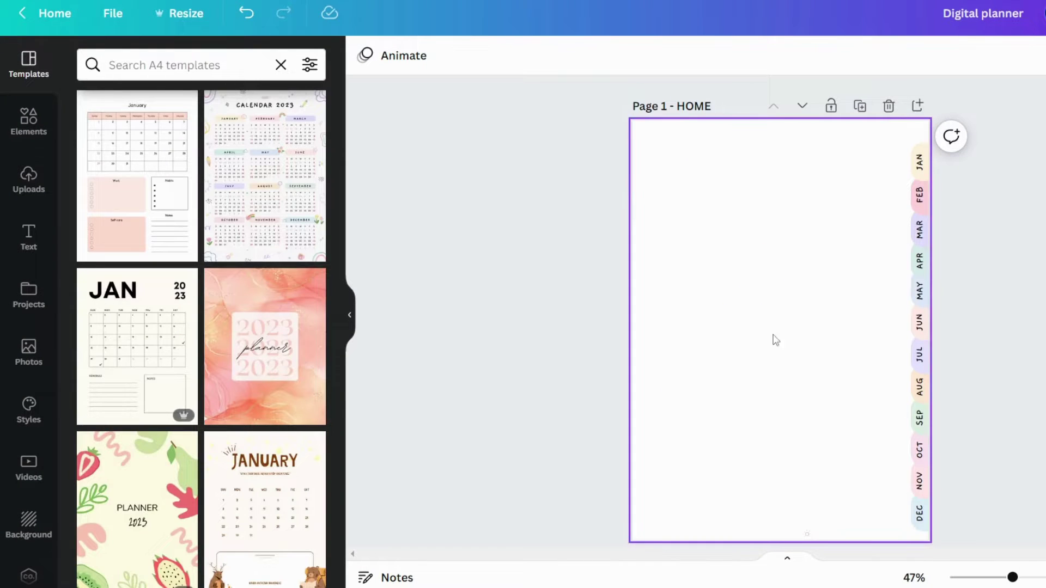
left_click(1011, 286)
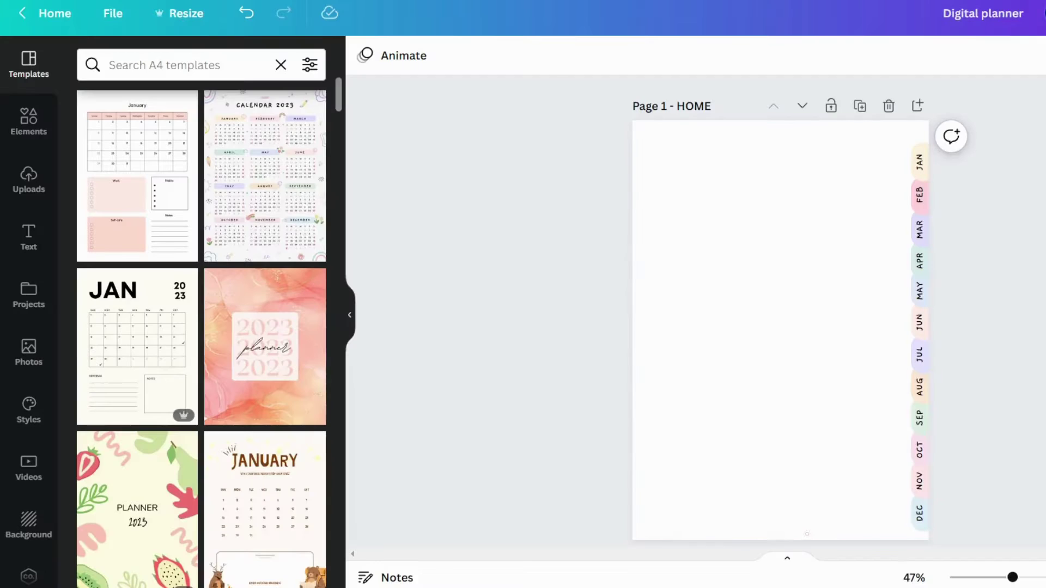
- Remove the textured background image from the CALENDAR 2023 page
scroll(694, 318, "up", 7)
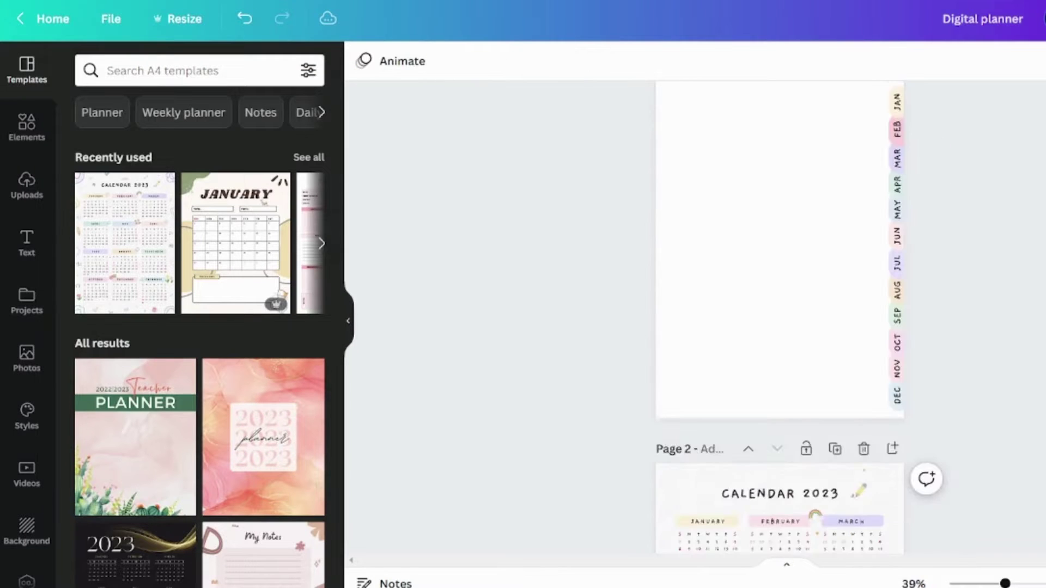
scroll(695, 317, "down", 6)
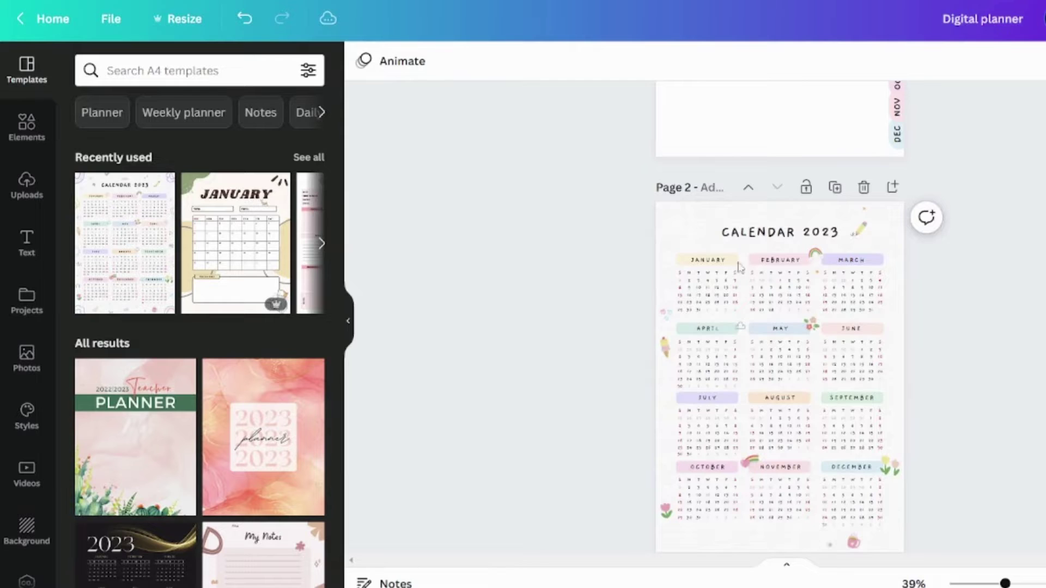
left_click(678, 229)
left_click(854, 249)
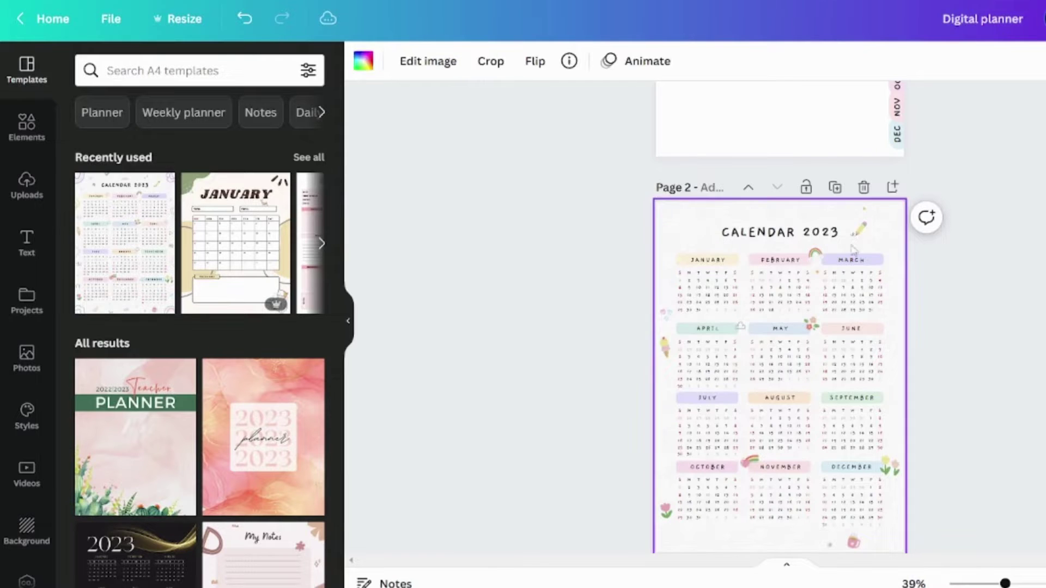
double_click(686, 234)
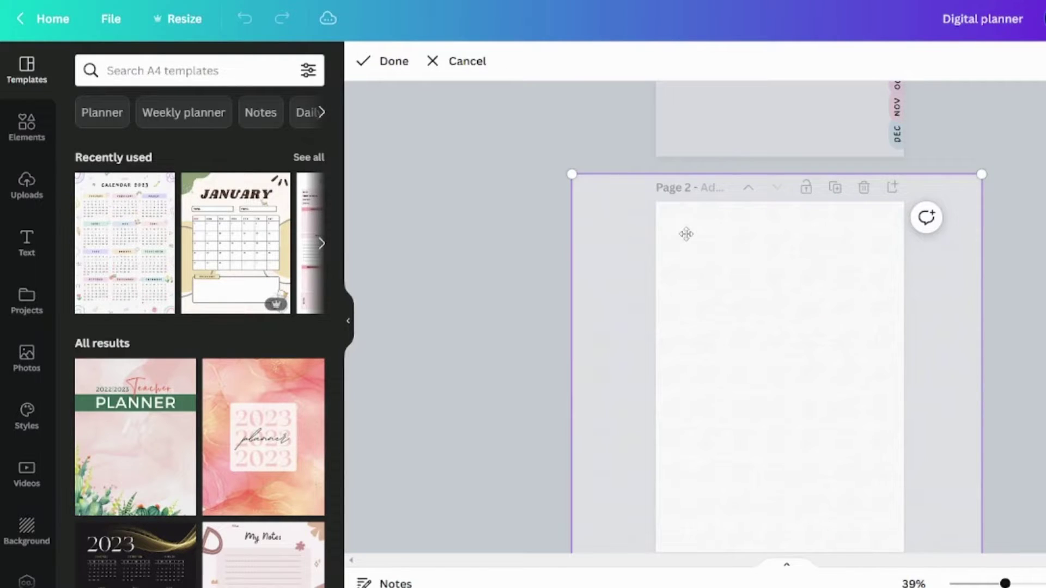
left_click(1015, 262)
left_click(1024, 288)
scroll(1031, 322, "down", 2)
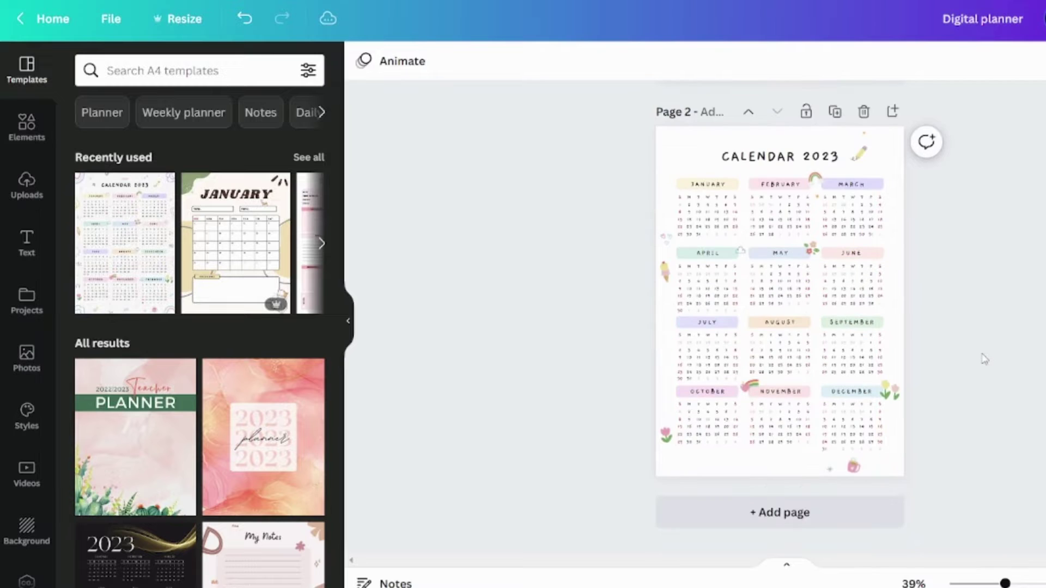
- Copy the twelve month calendars and surrounding decorations from page 2 onto the tabbed page 1
scroll(590, 259, "up", 2)
left_click_drag(584, 255, 903, 545)
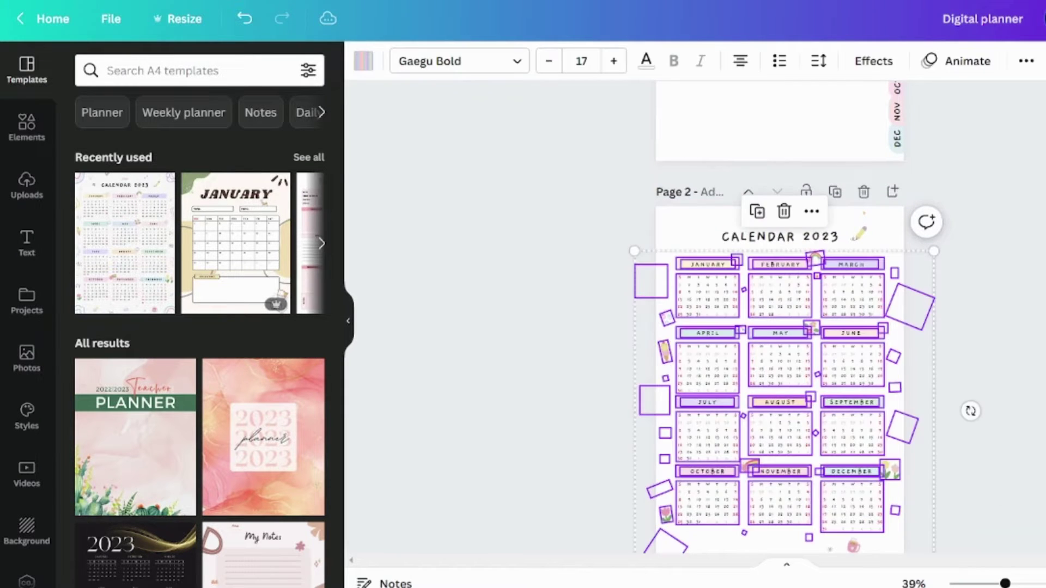
scroll(704, 254, "up", 8)
left_click(704, 253)
key("ctrl+v")
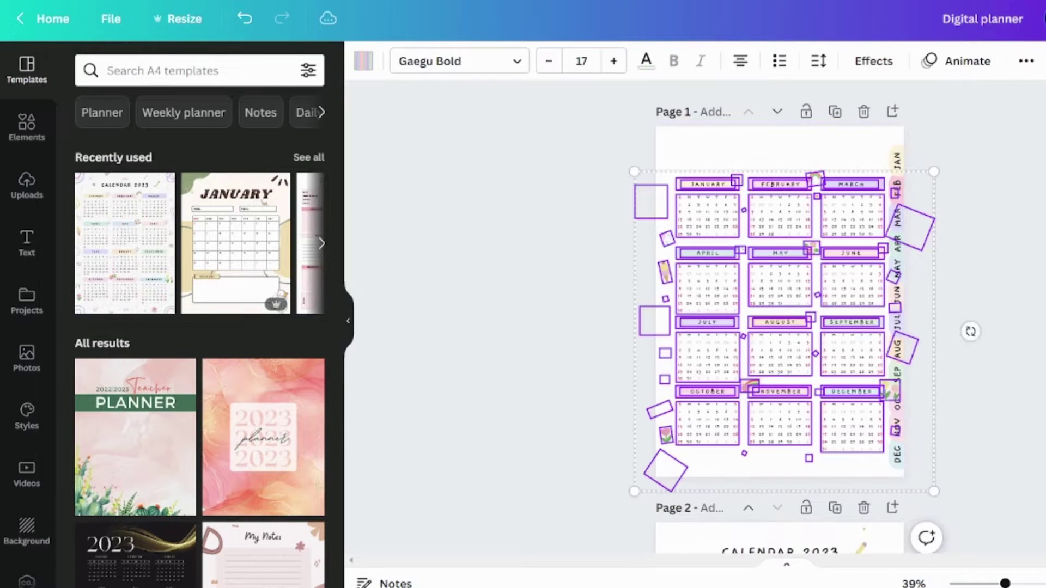
left_click(587, 254)
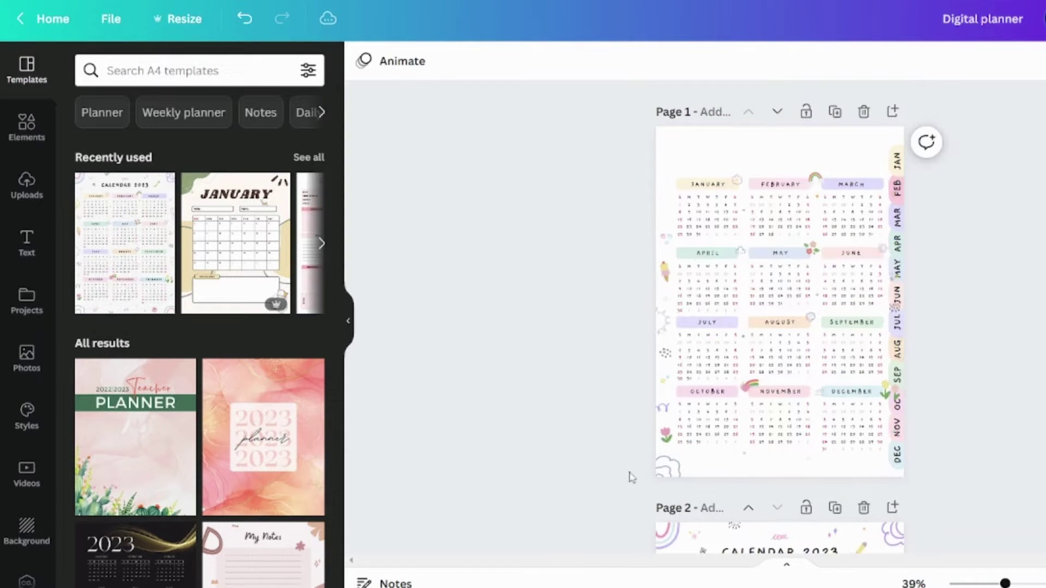
- Delete page 2 and the decorations along the calendar page's left edge, including the one in the bottom-left corner
left_click(865, 510)
left_click_drag(604, 162, 661, 430)
key("Delete")
left_click(666, 470)
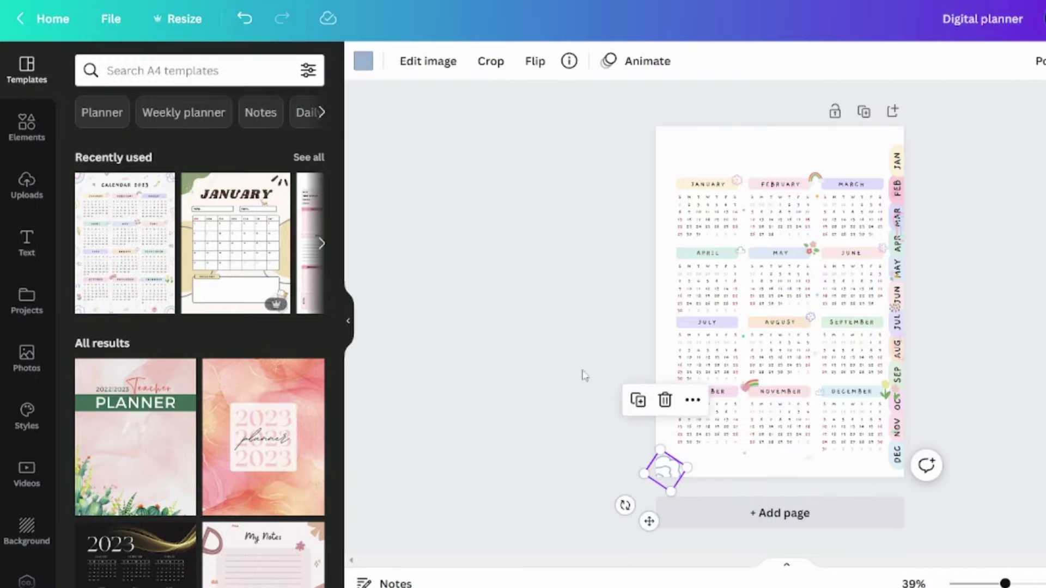
key("Delete")
- Move the month calendars slightly down and left, and delete the stray decorations overlapping the month tabs
left_click_drag(643, 163, 866, 463)
left_click_drag(849, 185, 842, 199)
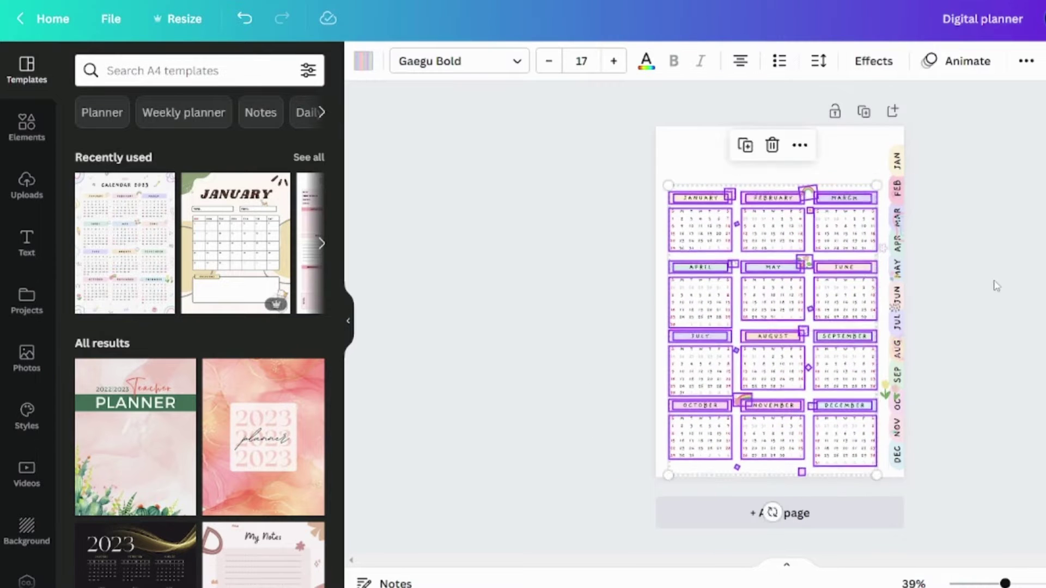
left_click_drag(878, 397, 870, 403)
key("Delete")
scroll(968, 228, "up", 3)
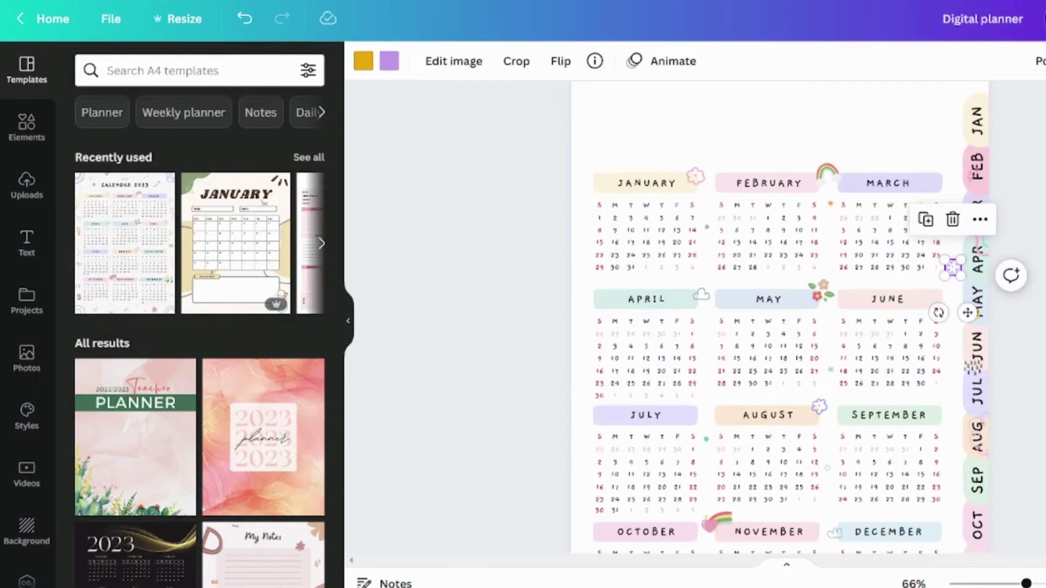
scroll(989, 425, "down", 3)
left_click(971, 402)
key("Delete")
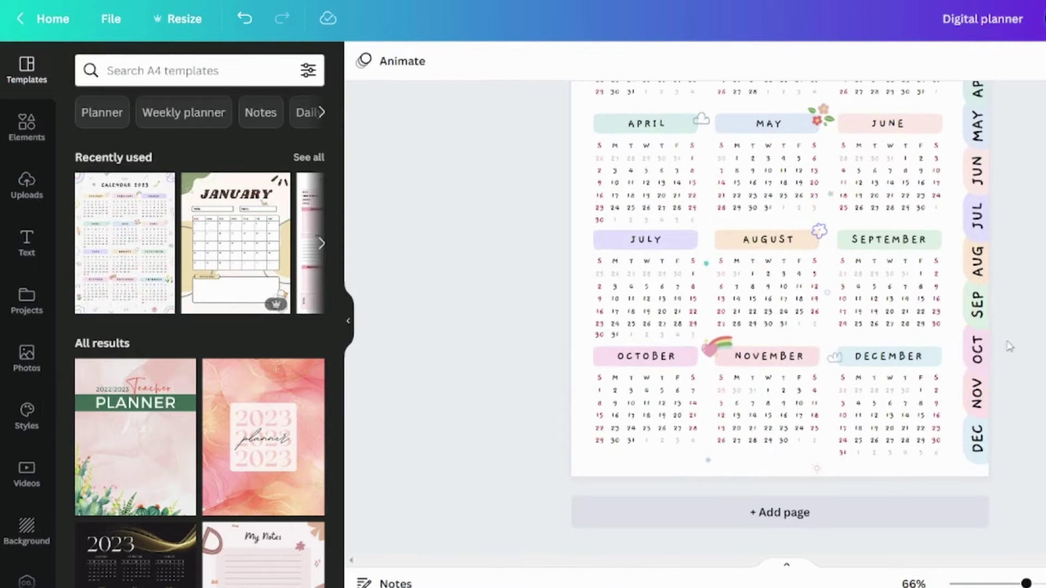
scroll(1009, 342, "down", 2)
scroll(979, 462, "up", 2)
scroll(1008, 215, "up", 4)
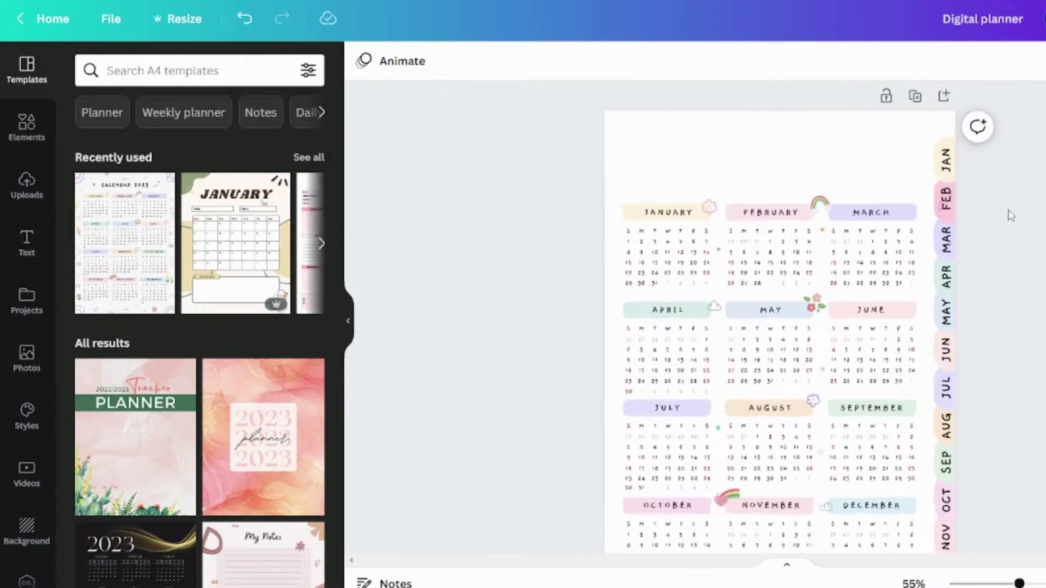
left_click(1004, 207)
key("Delete")
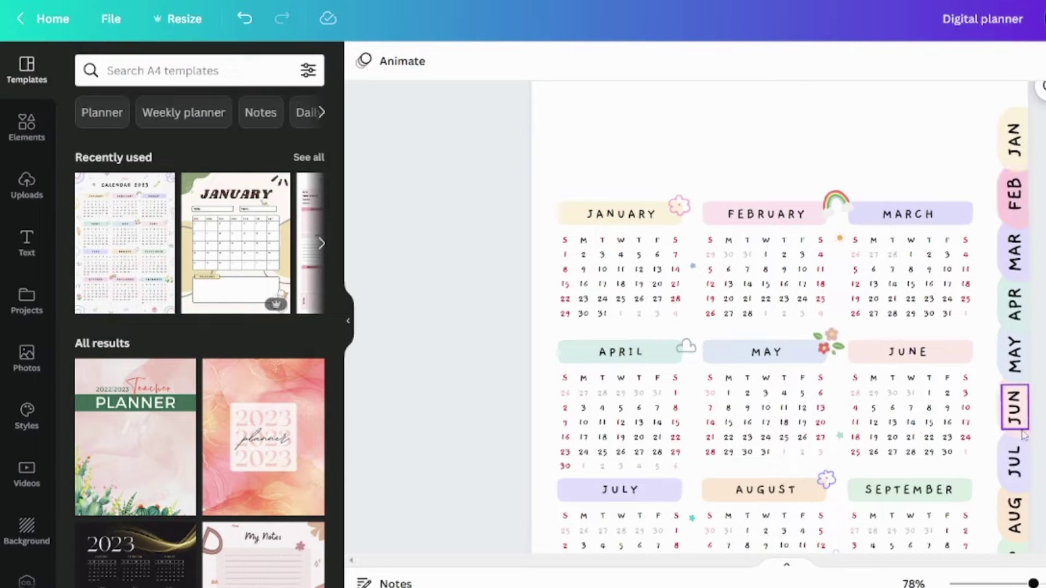
- Set the JAN tab label's font size to 21.4 and adjust its position on the yellow tab
left_click(1017, 143)
left_click(510, 63)
left_click(959, 143)
left_click(1012, 139)
left_click(571, 67)
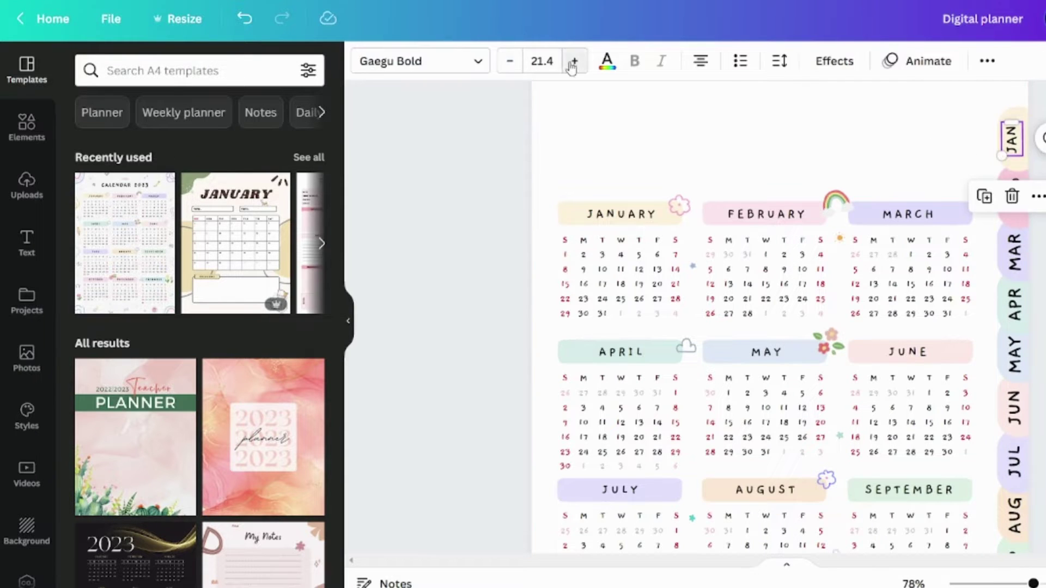
left_click_drag(1012, 140, 1014, 139)
- Select the FEB to DEC tab labels together and set their font size to 21.4
left_click(1012, 194)
left_click(1013, 253, "shift")
left_click(1012, 303, "shift")
left_click(1008, 357, "shift")
scroll(1008, 357, "down", 4)
left_click(1011, 166, "shift")
left_click(1011, 220, "shift")
left_click(1003, 276, "shift")
left_click(1011, 327, "shift")
left_click(1012, 381, "shift")
left_click(1011, 436, "shift")
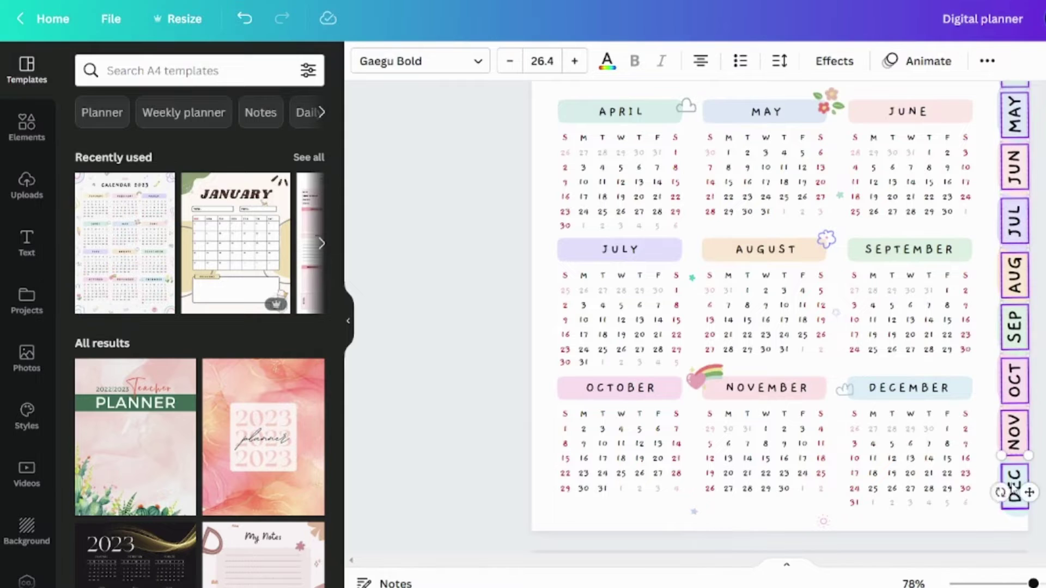
left_click(1038, 138)
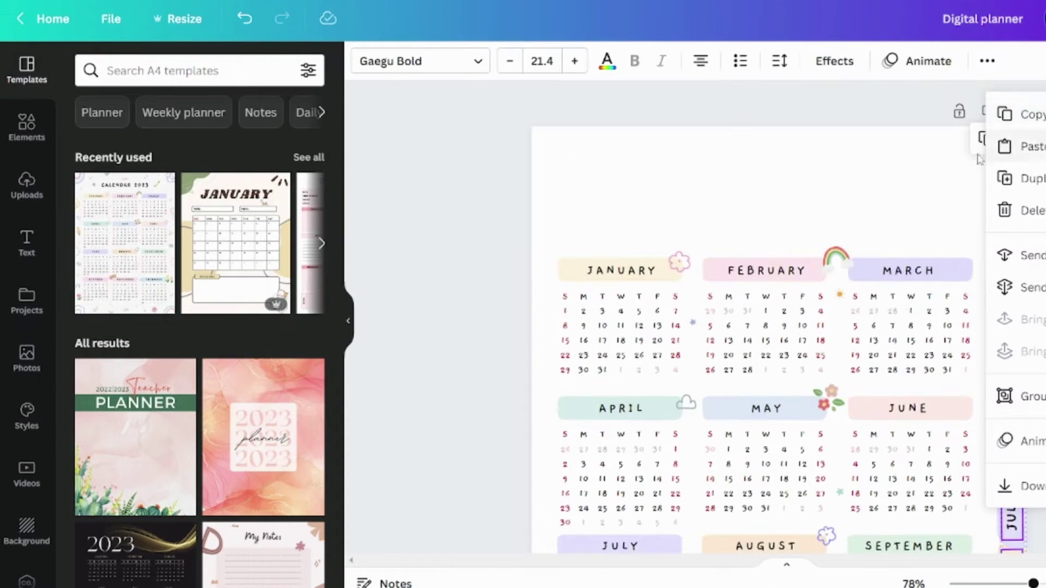
left_click(870, 151)
left_click(1016, 206)
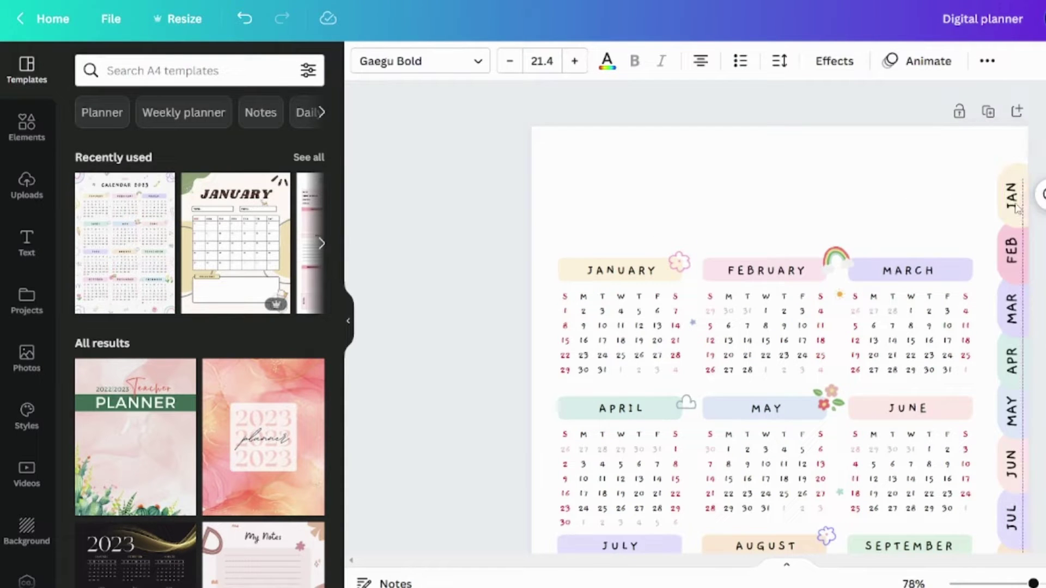
key("Escape")
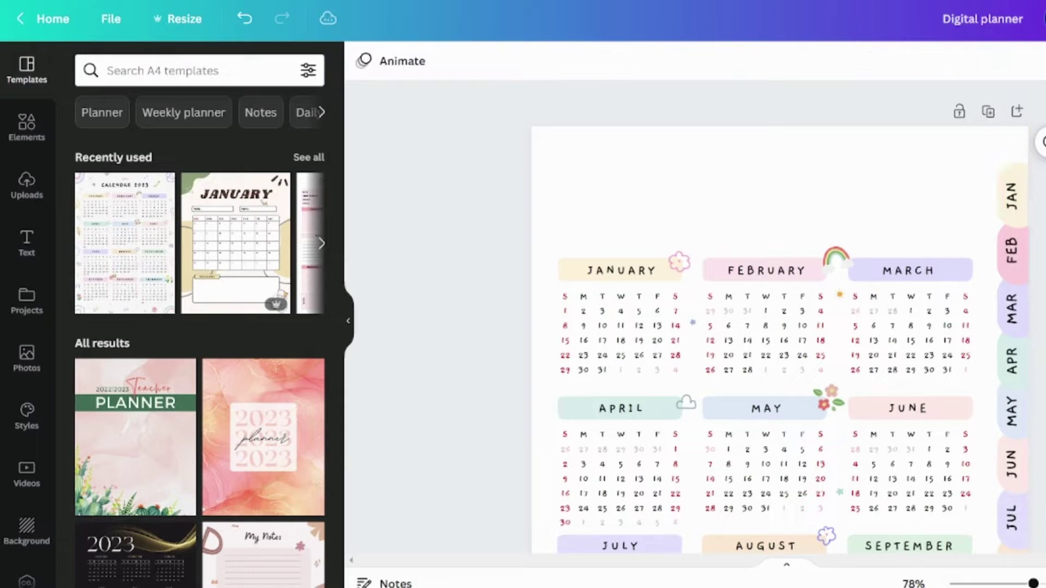
- Duplicate the JANUARY heading text and place the copy above the January calendar
left_click_drag(1033, 584, 1019, 583)
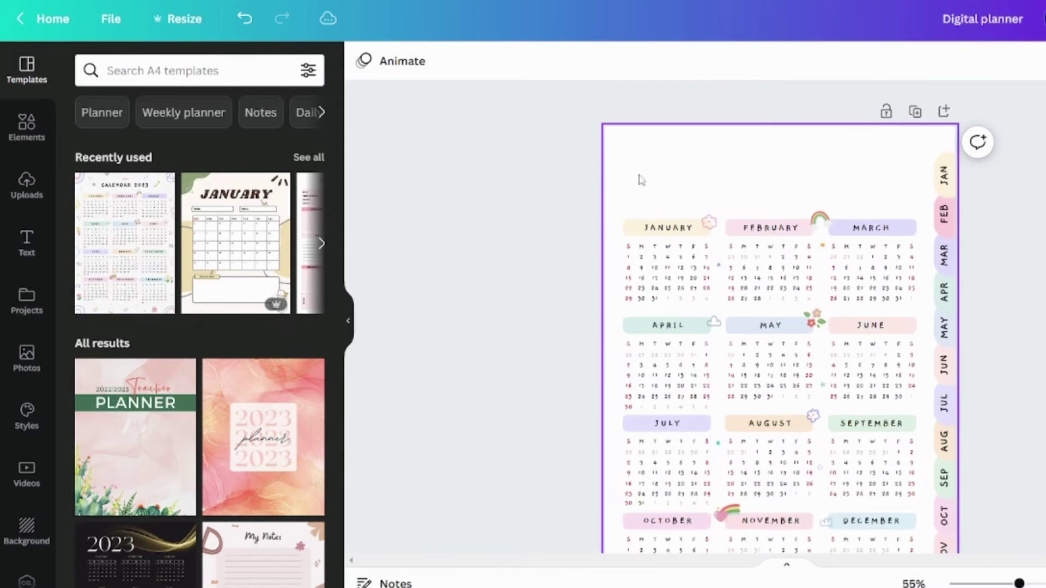
left_click(773, 232)
left_click(676, 230)
key("ctrl+d")
left_click_drag(686, 236, 677, 191)
- Replace the copied heading's text with MY DIGITAL PLANNER and widen its box to fit on one line
left_click(690, 182)
double_click(691, 188)
type("DIGITA")
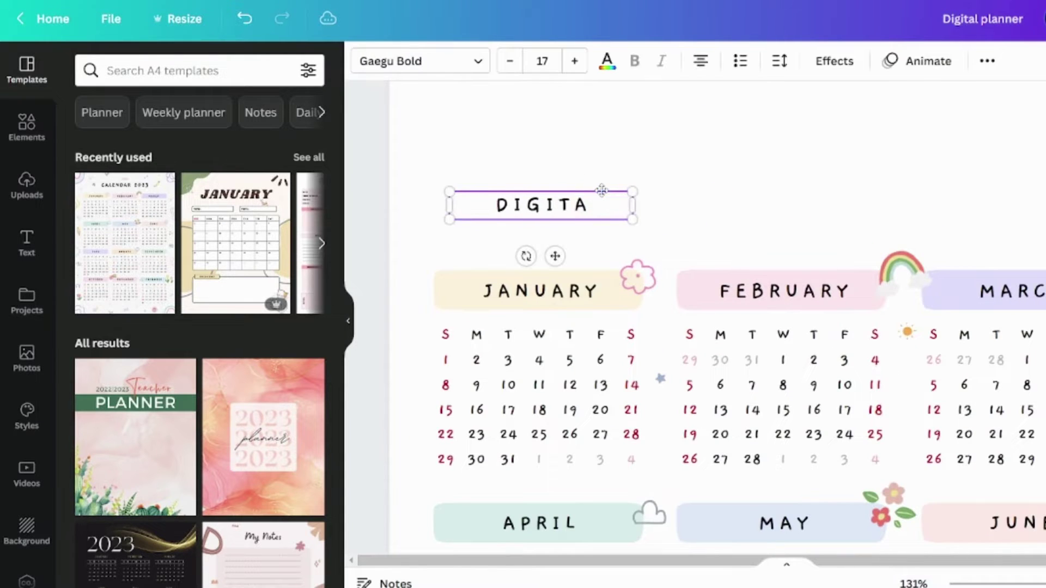
type("L PLANNER")
left_click_drag(633, 203, 752, 201)
left_click(479, 204)
type("MY")
- Align the MY DIGITAL PLANNER title with the January heading's left edge and enlarge it to size 21.9
left_click_drag(602, 198, 588, 174)
left_click_drag(739, 196, 821, 227)
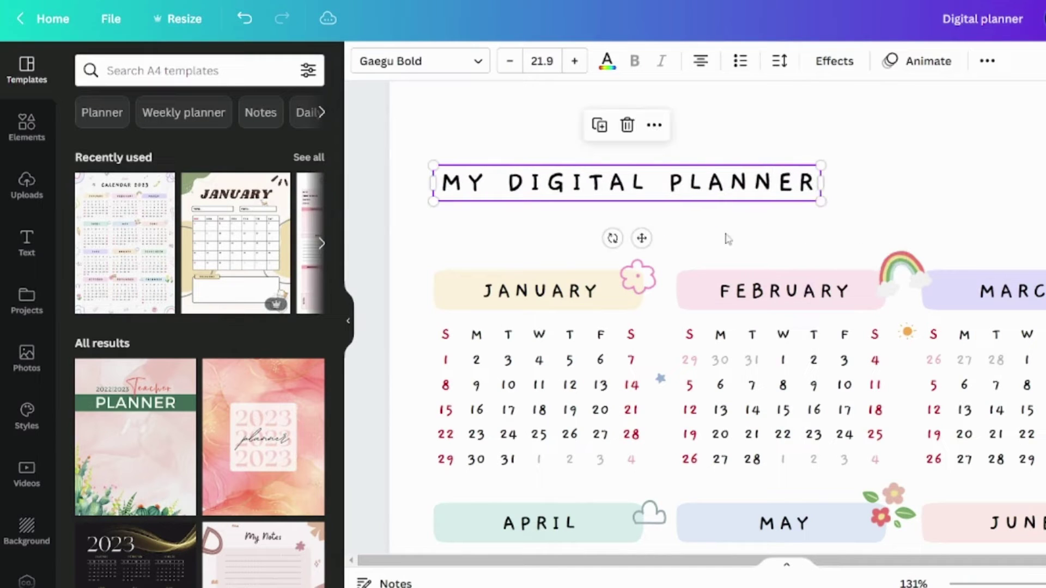
left_click(724, 236)
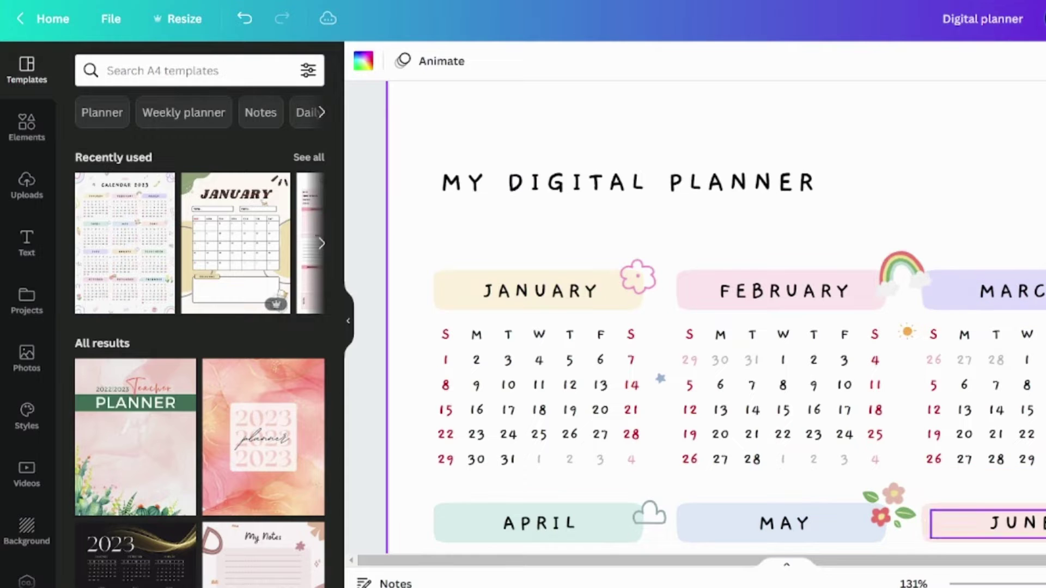
- Duplicate the JUNE heading's pink shape, place it over the MY DIGITAL PLANNER title and stretch it to about 10 wide
left_click(981, 523)
key("ctrl+d")
left_click_drag(1002, 531, 502, 185)
left_click_drag(635, 186, 829, 186)
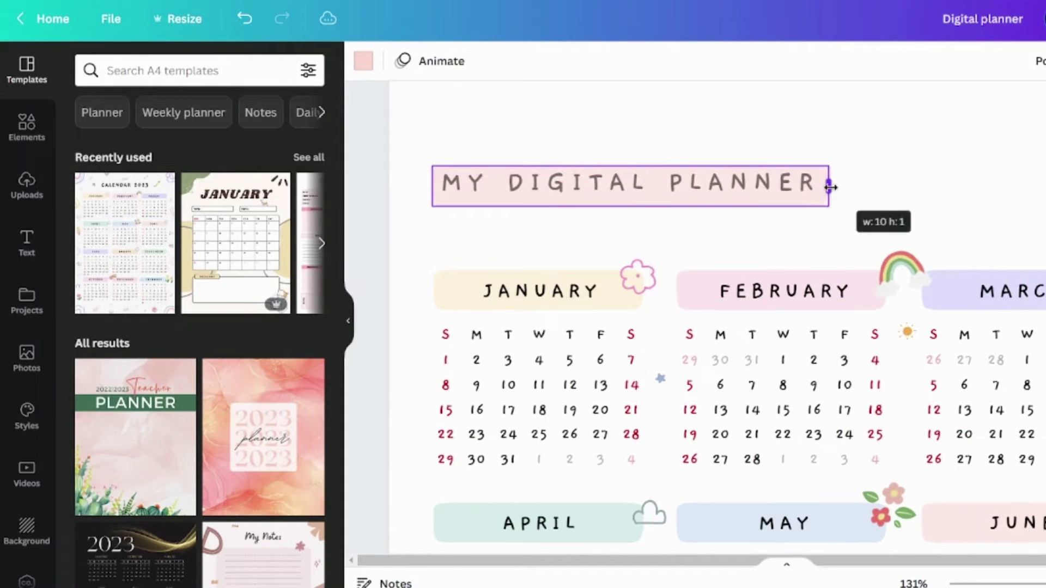
- Send the title's banner shape behind the MY DIGITAL PLANNER text and colour it mint green
right_click(741, 204)
left_click(826, 385)
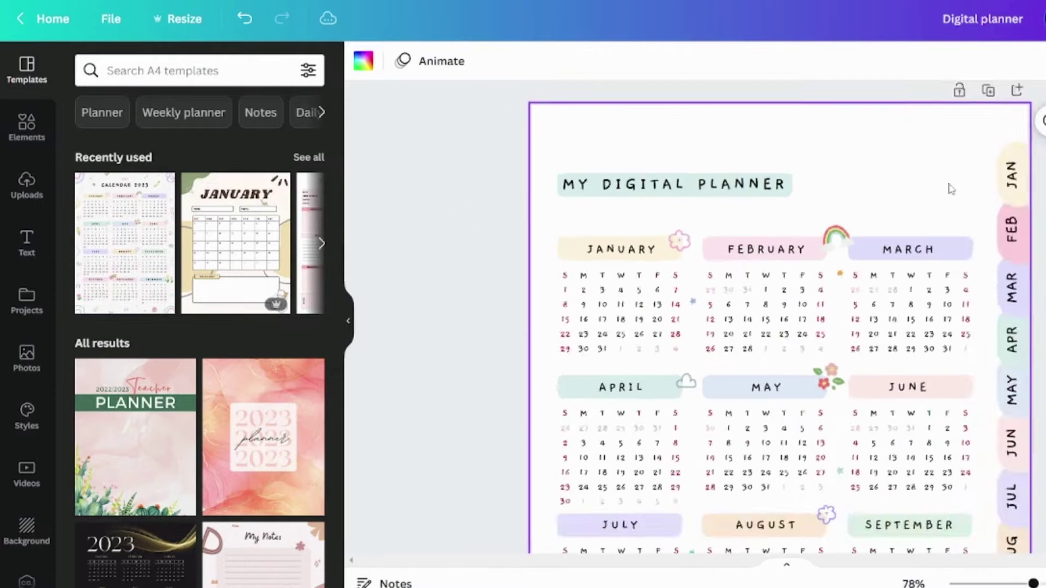
scroll(948, 184, "up", 2)
left_click(789, 184)
left_click(854, 183)
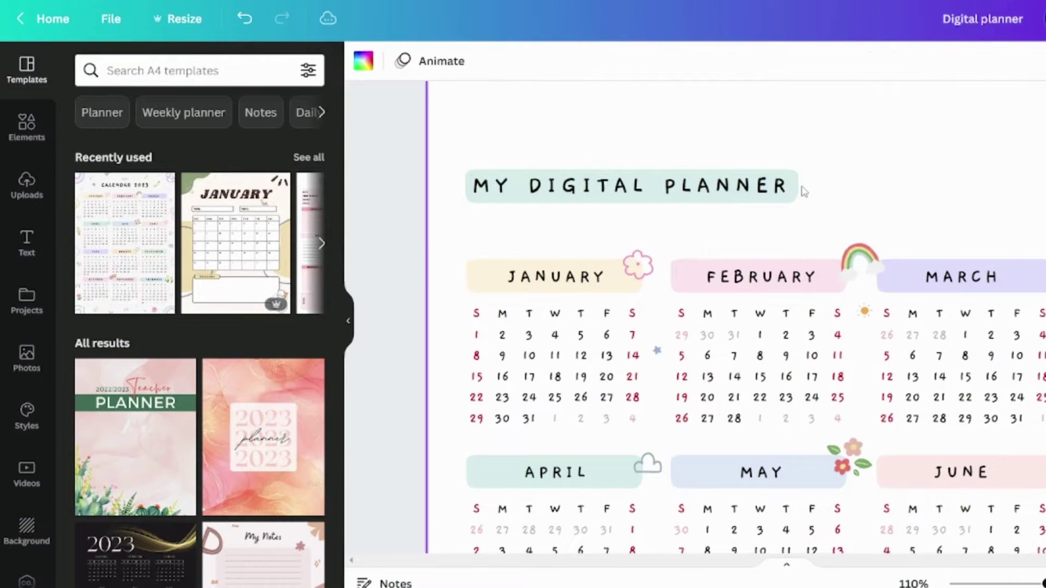
- Extend the title banner's left edge so the banner is about 10.2 wide
left_click(799, 186)
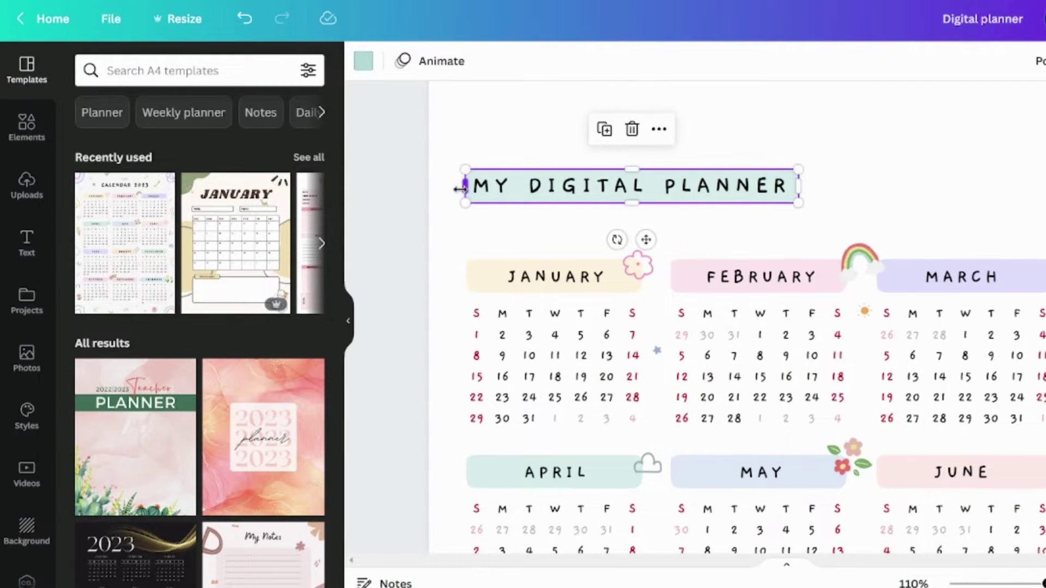
left_click_drag(461, 189, 455, 192)
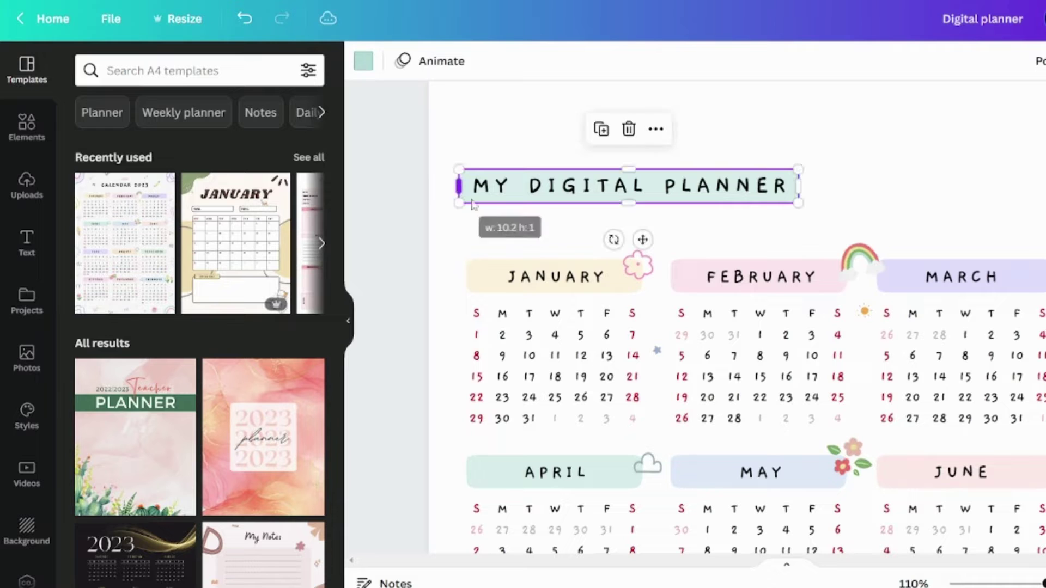
left_click(919, 192)
- Duplicate the flower decoration beside the MAY heading, shrink it and place it on the title banner's upper-right corner
scroll(872, 348, "down", 3)
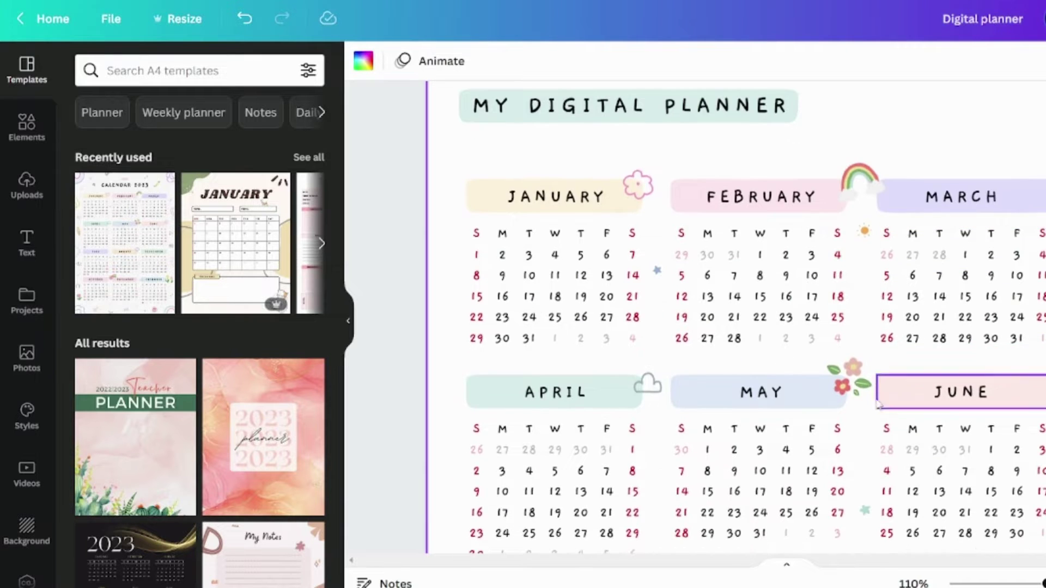
left_click(863, 385)
key("ctrl+d")
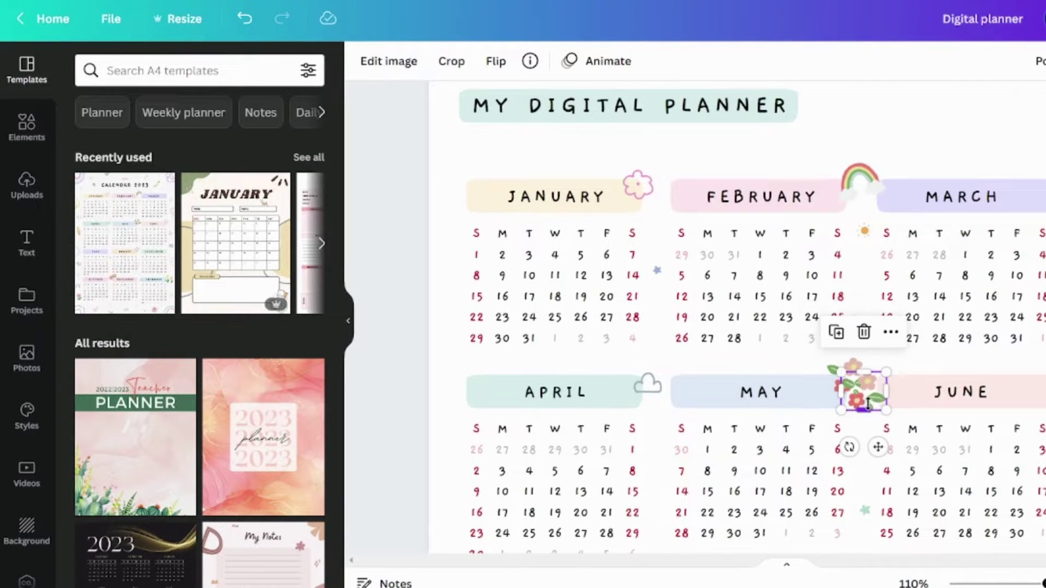
left_click_drag(859, 391, 801, 100)
left_click(837, 101)
scroll(837, 229, "up", 4)
left_click(809, 232)
left_click_drag(827, 212, 806, 232)
left_click(934, 184)
scroll(934, 184, "down", 2)
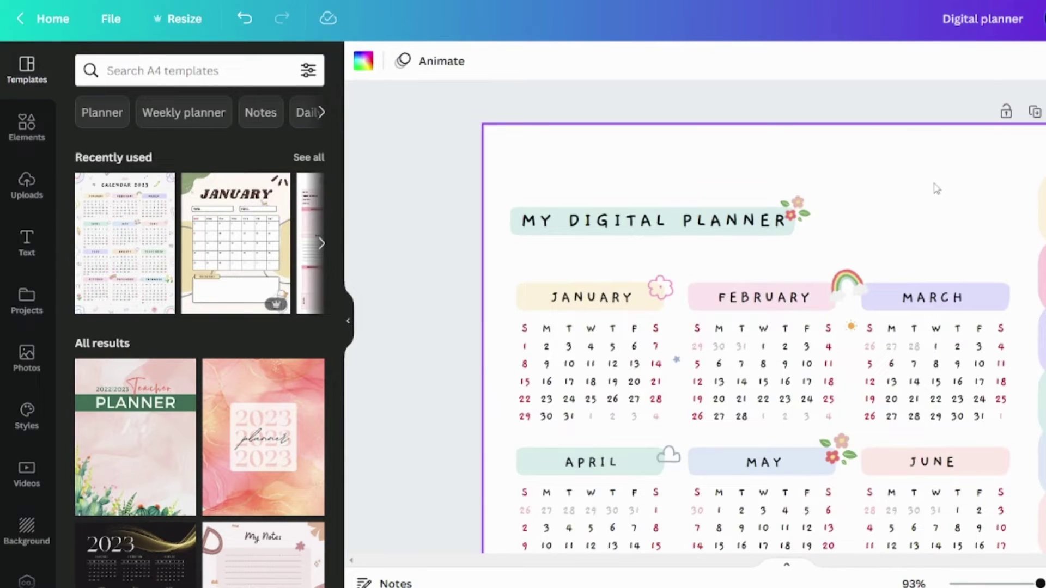
- Add a thin horizontal line extending from the flower end of the MY DIGITAL PLANNER banner, level with the banner's lower edge
scroll(936, 188, "down", 3)
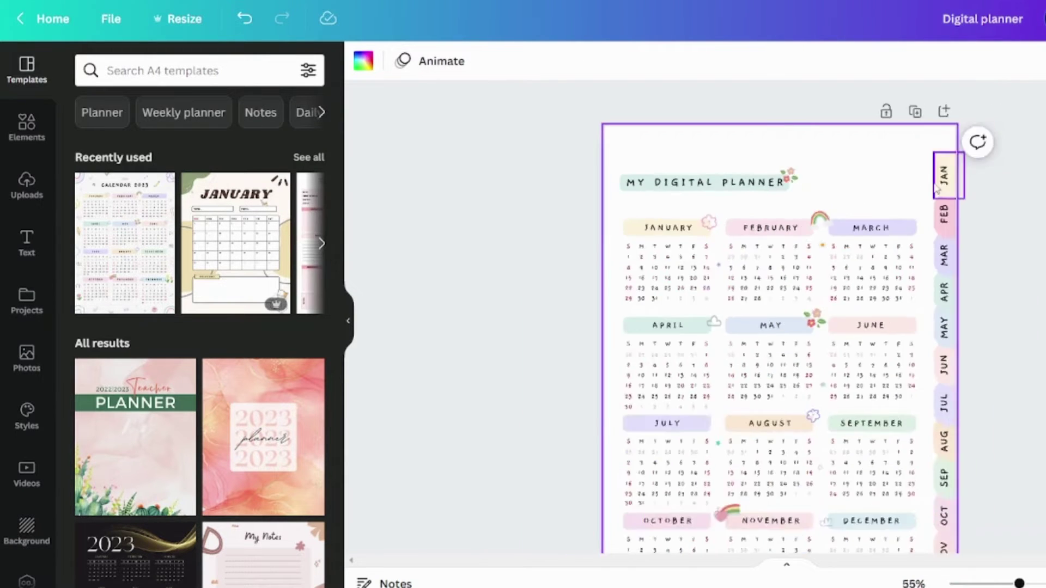
scroll(771, 195, "up", 5)
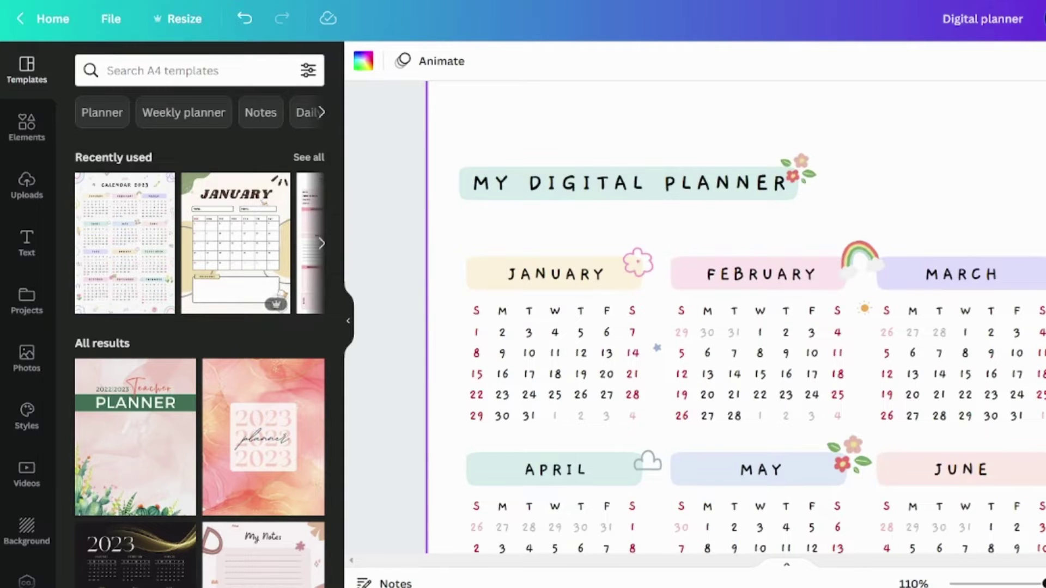
left_click(27, 126)
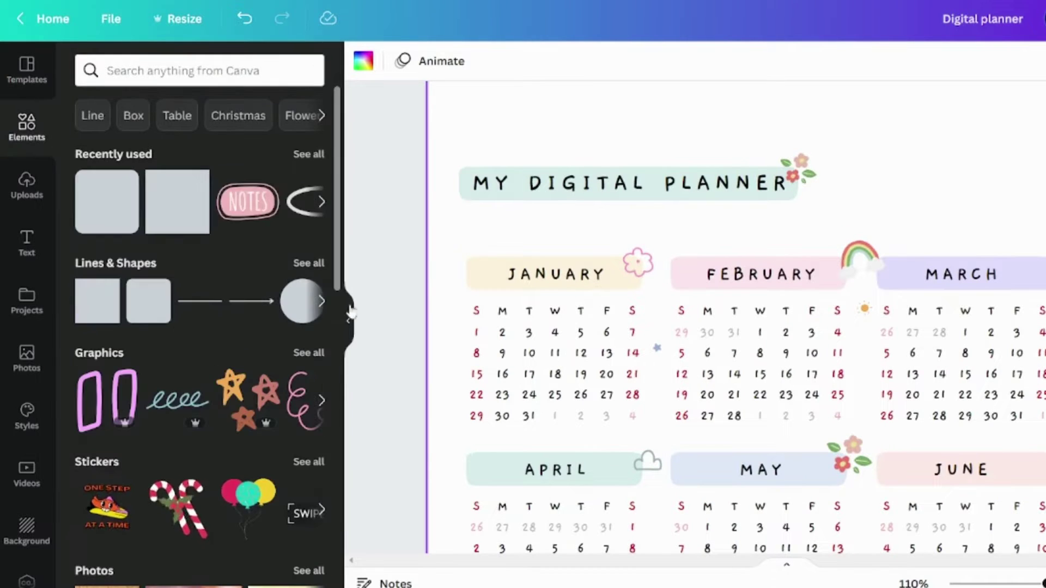
left_click(200, 301)
left_click_drag(872, 400, 886, 97)
scroll(883, 94, "up", 4)
left_click_drag(782, 308, 912, 258)
left_click(402, 63)
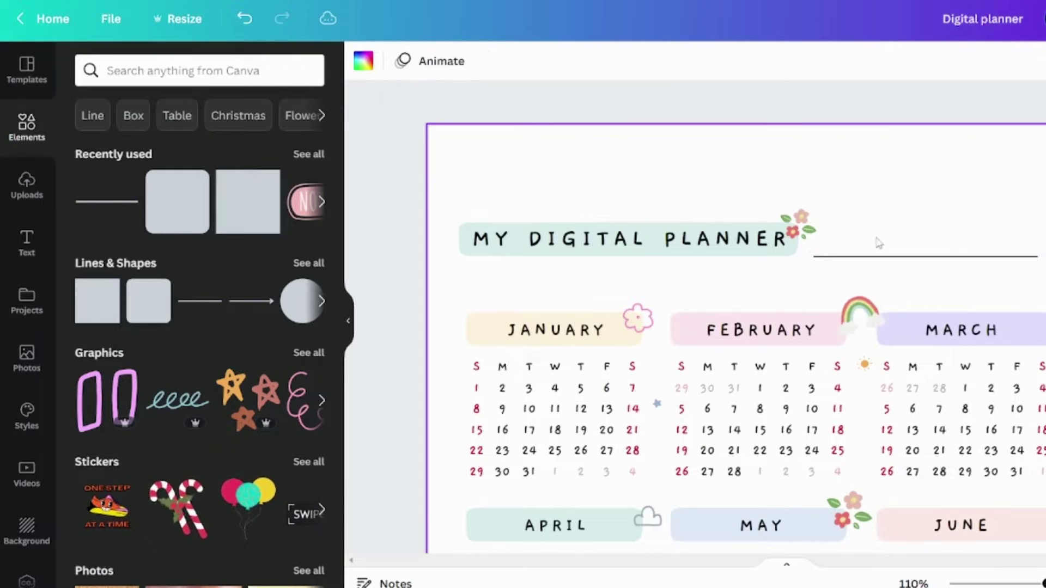
left_click_drag(878, 255, 863, 251)
left_click(871, 194)
- Move the title text, banner, flower and line together slightly down toward the January calendar row
scroll(871, 194, "down", 4)
left_click_drag(642, 141, 810, 176)
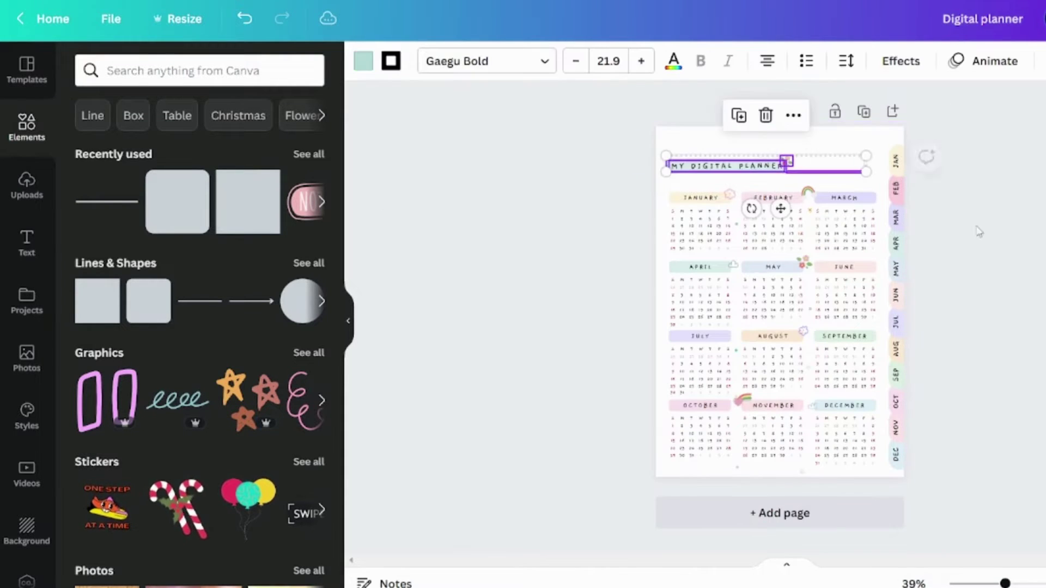
key("shift+Down")
key("shift+Down")
left_click(1011, 248)
left_click(800, 473)
left_click(459, 392)
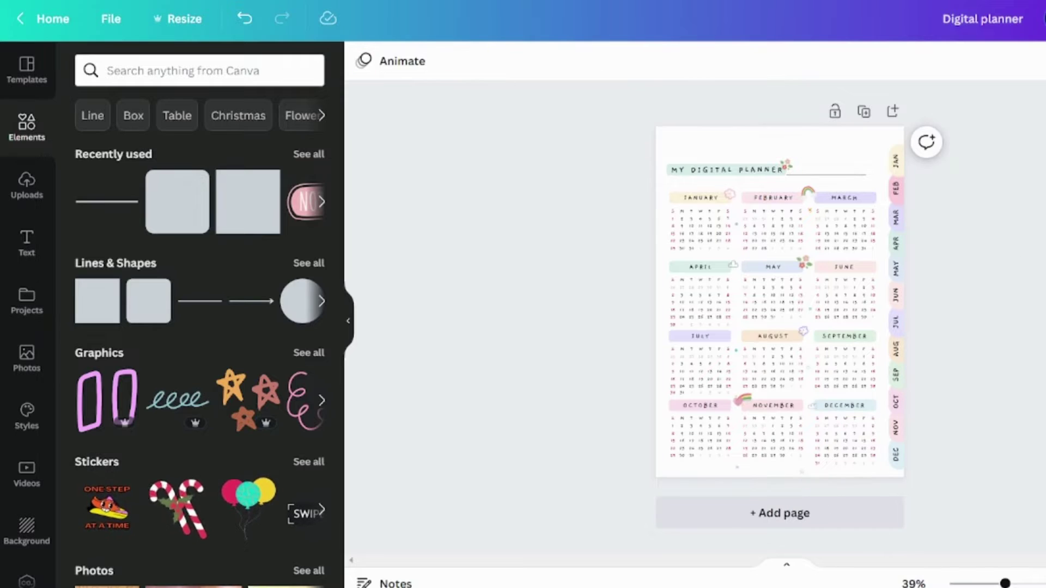
- Nudge the title group slightly right to align with the calendars, and shift the line a little further right
left_click_drag(629, 145, 834, 170)
key("Right")
key("Right")
key("Right")
key("Right")
key("Right")
left_click(941, 229)
left_click(862, 174)
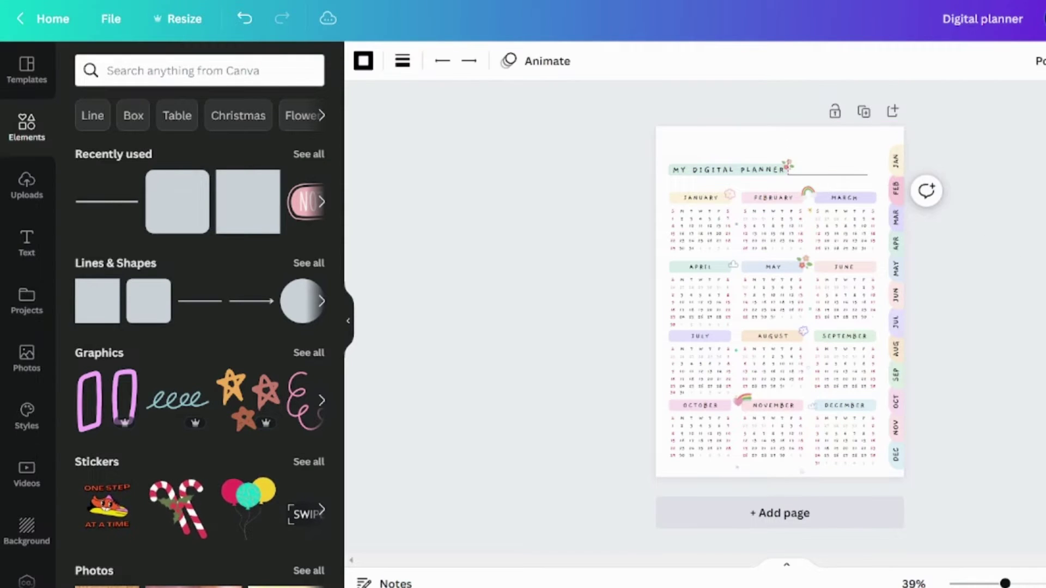
key("shift+Right")
left_click(773, 110)
- Duplicate the JAN to MAY tab shapes, rotate them along the page's top edge and remove the fifth, blue one
scroll(773, 110, "up", 3)
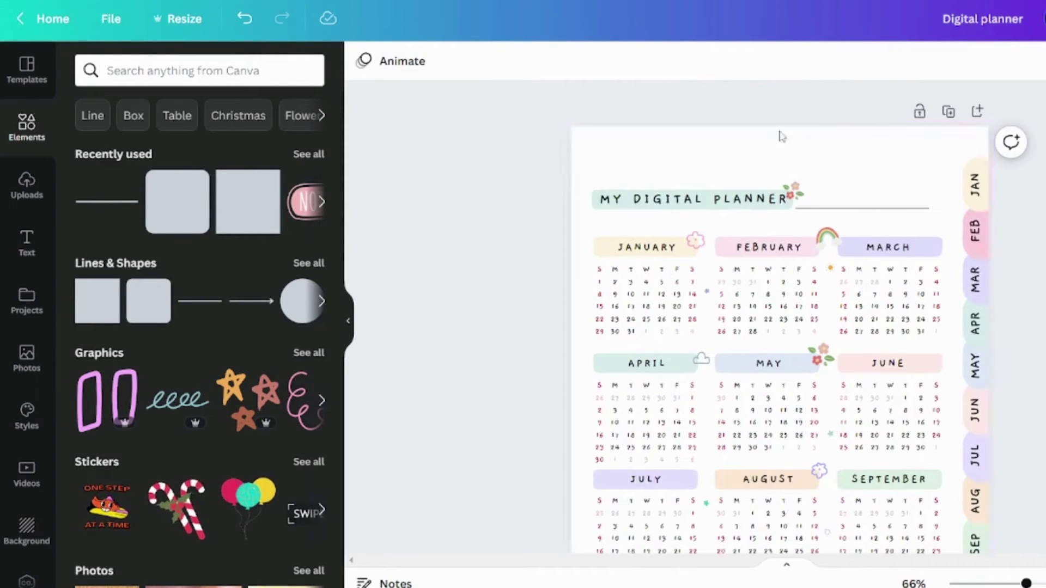
left_click(984, 170)
left_click(979, 185)
left_click(981, 230, "shift")
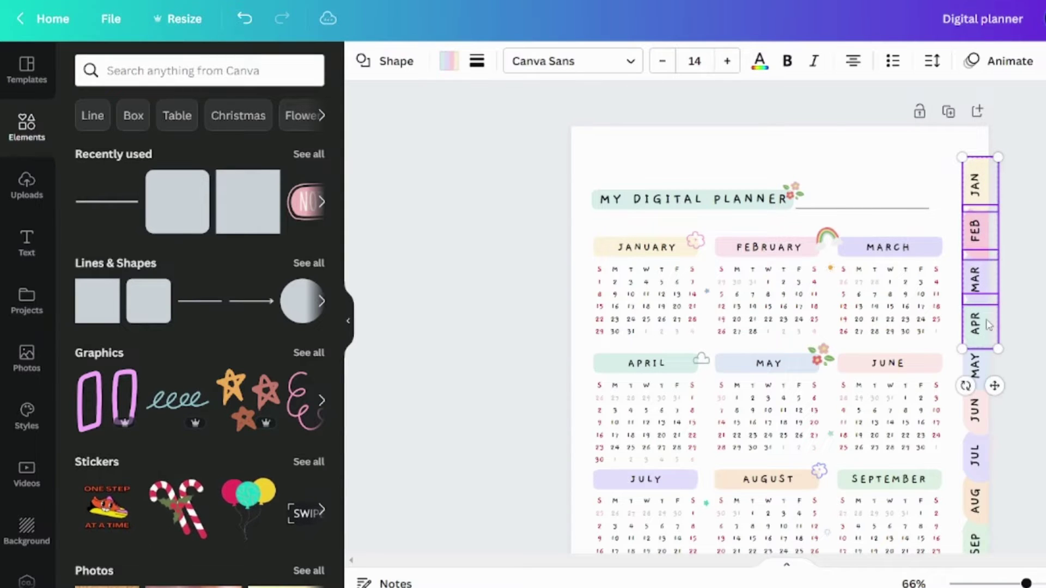
left_click_drag(960, 265, 875, 216)
left_click_drag(828, 203, 873, 138)
left_click(918, 167)
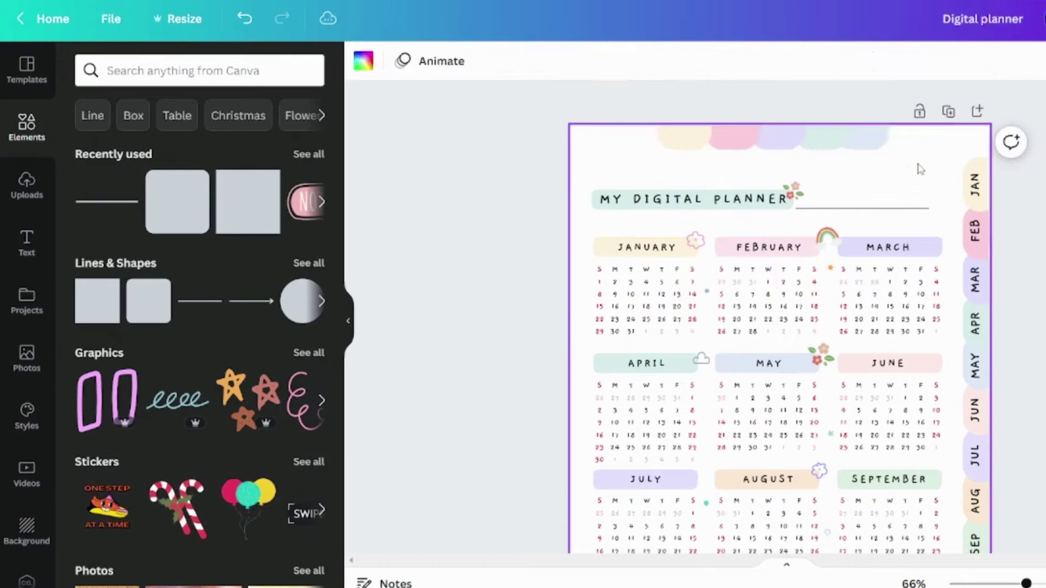
left_click(870, 138)
left_click(864, 184)
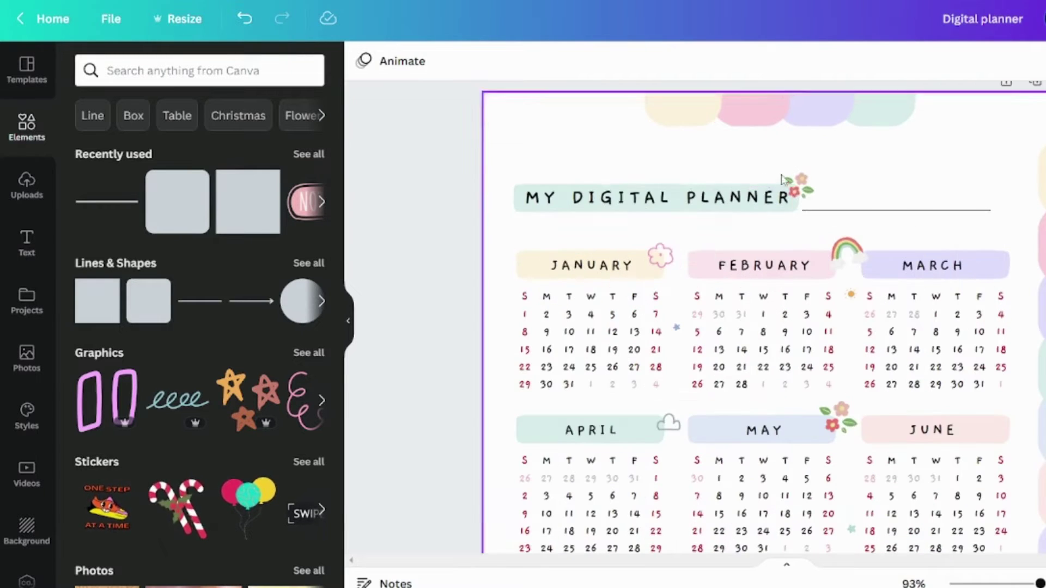
- Duplicate the MY DIGITAL PLANNER text above the title and change the copy to 2023
left_click(703, 198)
key("ctrl+d")
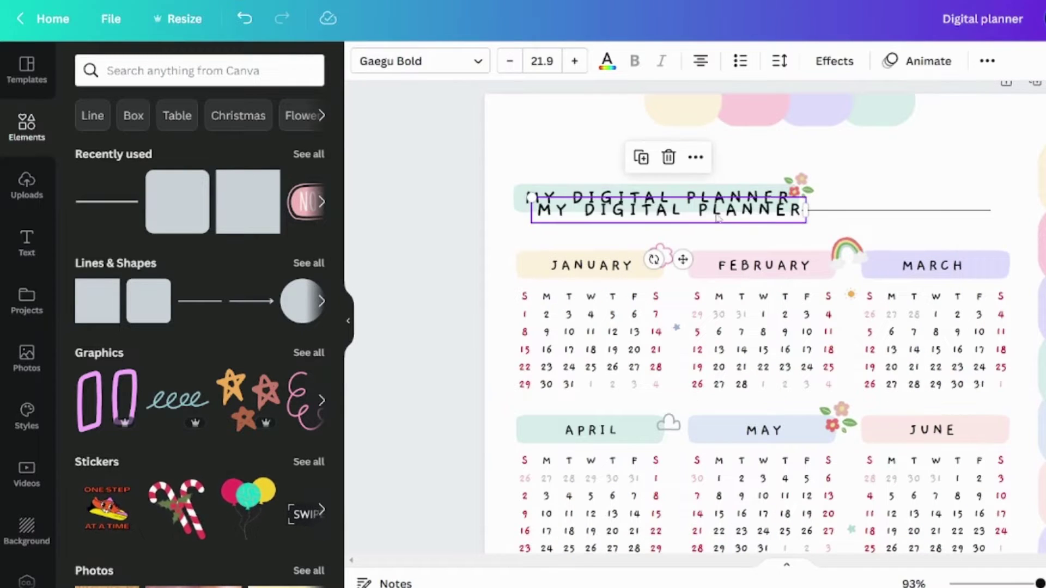
left_click_drag(707, 205, 914, 144)
double_click(914, 144)
key("ctrl+a")
type("202")
- Narrow the 2023 text box and place it in the page's upper-left corner
left_click_drag(1003, 147, 814, 131)
left_click(784, 144)
left_click_drag(787, 132, 605, 115)
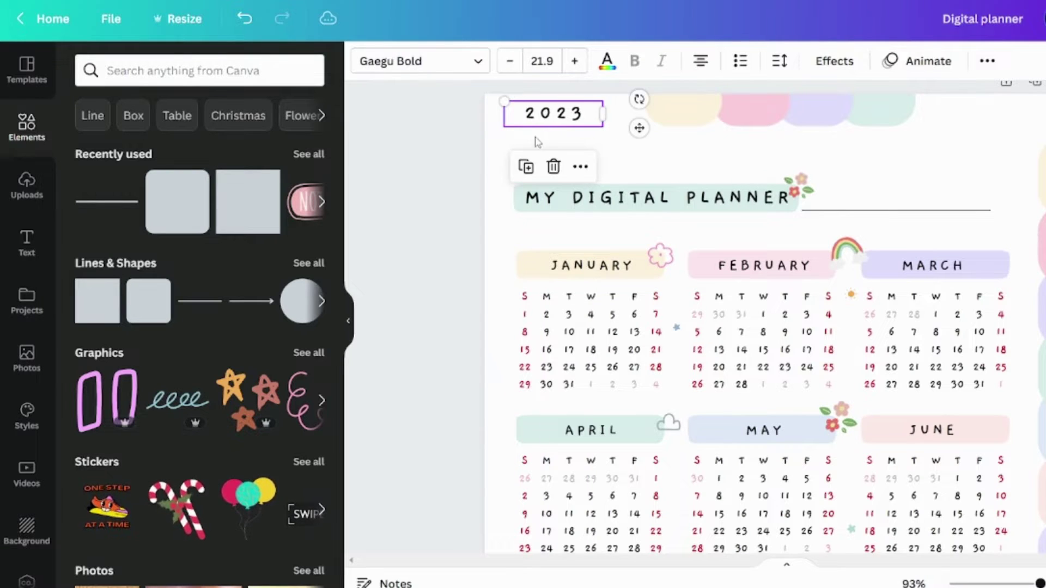
left_click_drag(504, 127, 476, 135)
left_click_drag(553, 127, 567, 125)
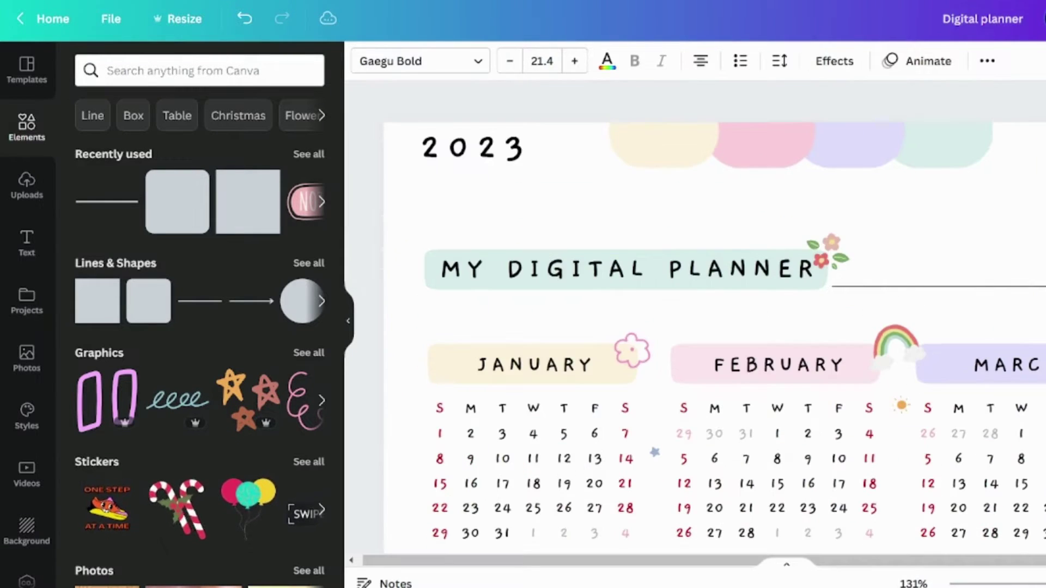
- Change the spare text copy to HOME, widen its box to one line and place it on the yellow top tab
left_click_drag(736, 164, 615, 240)
double_click(628, 189)
type("HOME")
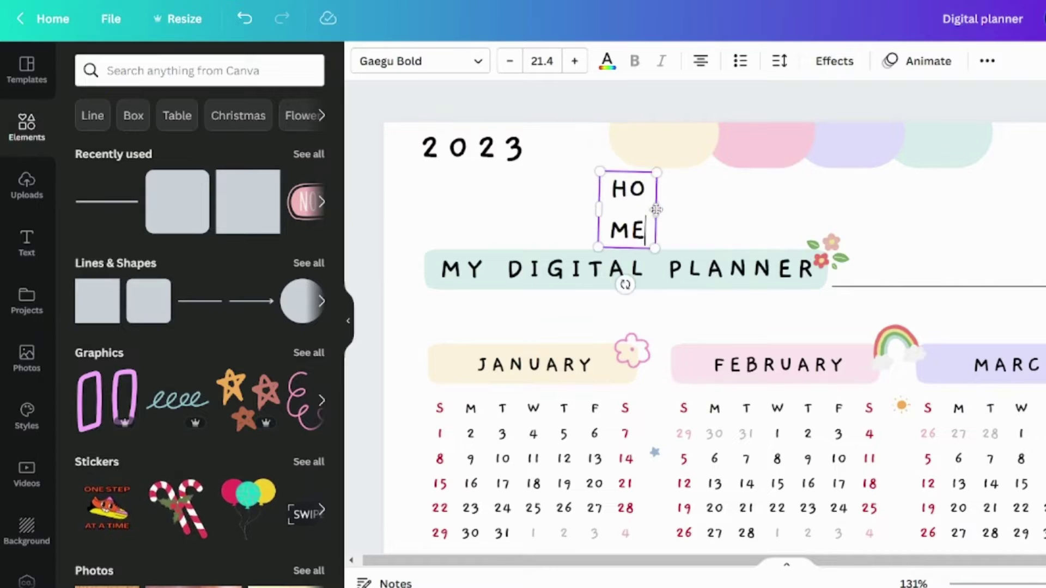
left_click_drag(657, 210, 687, 210)
left_click_drag(642, 192, 698, 152)
left_click(621, 193)
- Spread the pink, lilac and mint top tabs slightly further apart to the right
left_click_drag(767, 148, 771, 147)
left_click_drag(855, 147, 866, 147)
left_click_drag(944, 147, 963, 147)
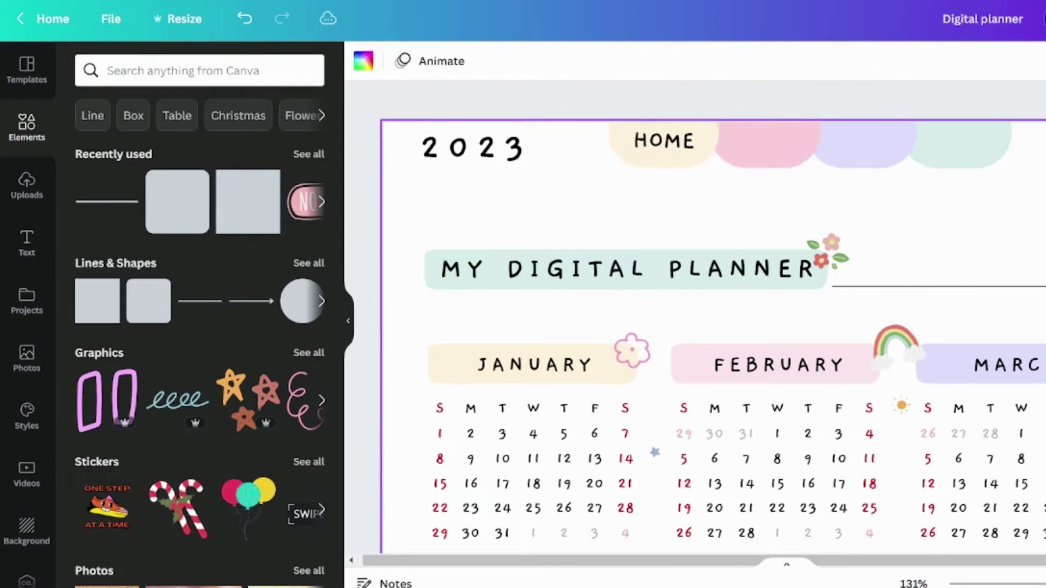
- Duplicate the HOME label, change the copy to GROCERY and place it on the pink top tab
left_click(664, 143)
left_click(635, 197)
double_click(747, 209)
type("GROCERY")
left_click_drag(676, 153, 783, 143)
- Set the font size of both the HOME and GROCERY labels to 16
triple_click(508, 62)
left_click(542, 61)
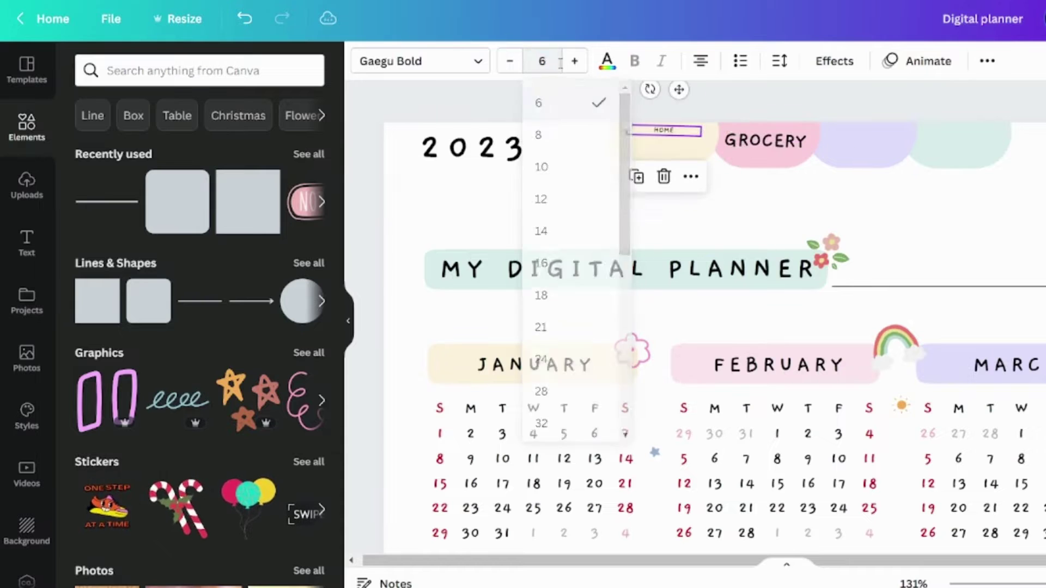
left_click(537, 264)
left_click(785, 201)
left_click(790, 146)
left_click(541, 61)
left_click(537, 264)
left_click(876, 218)
- Duplicate the GROCERY label onto the lilac and mint top tabs and change the copies to BUDGET and NOTES
left_click(770, 141)
key("ctrl+d")
left_click_drag(781, 153, 957, 140)
double_click(864, 141)
type("BUID")
key("ctrl+d")
double_click(957, 140)
type("NOTES")
left_click(1028, 205)
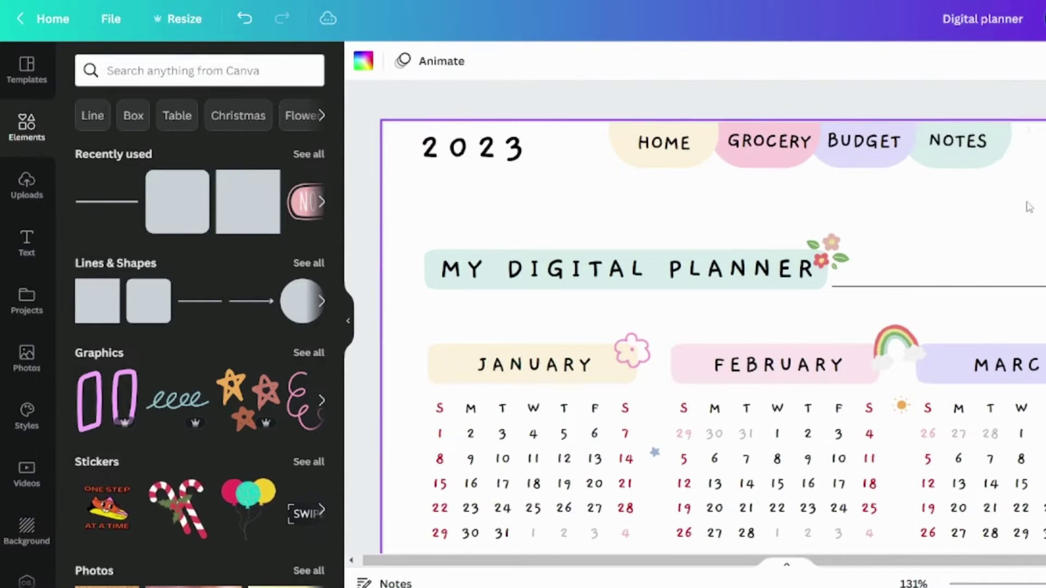
scroll(1028, 205, "down", 5)
left_click(763, 137)
left_click(819, 165)
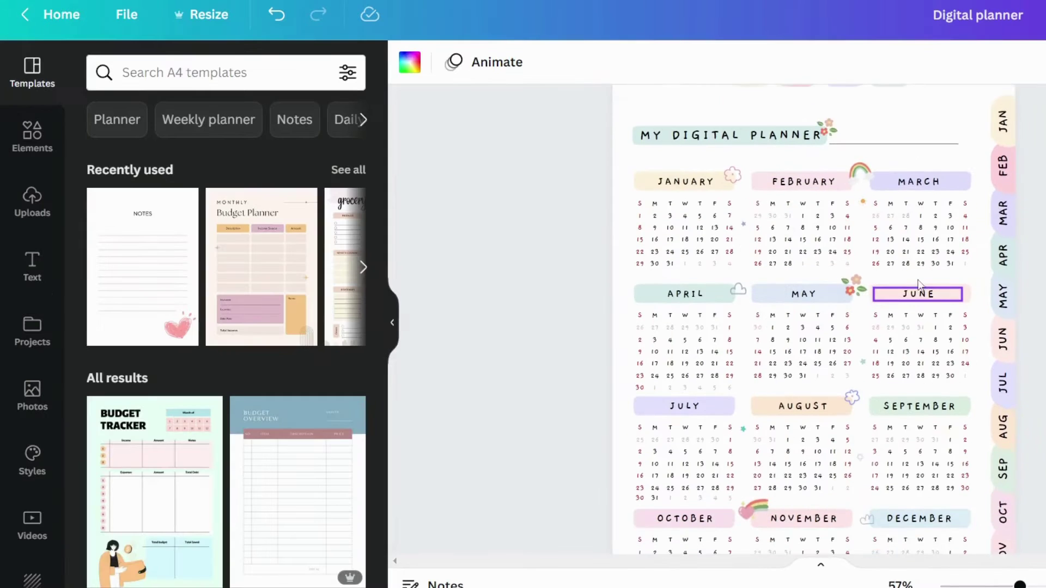
scroll(915, 294, "down", 1)
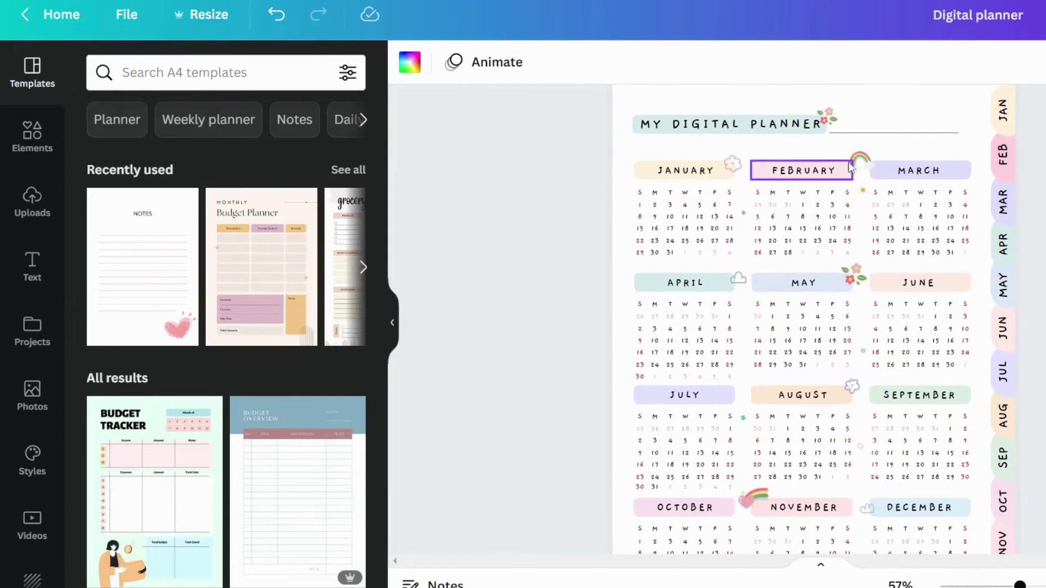
scroll(945, 388, "down", 5)
scroll(945, 388, "up", 5)
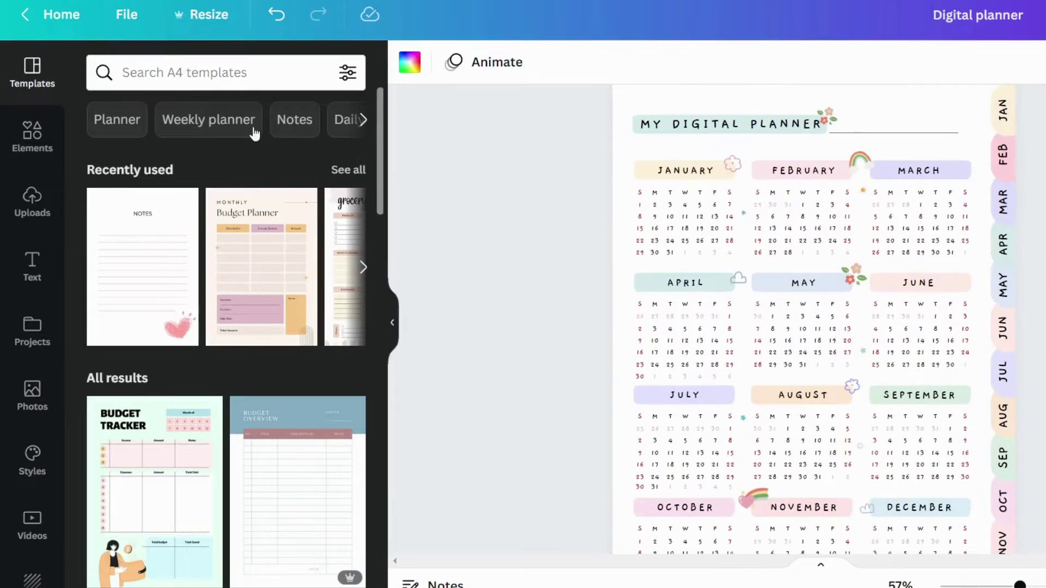
- Search the templates for 2023 CALENDER PLANNER
left_click(239, 85)
type("20")
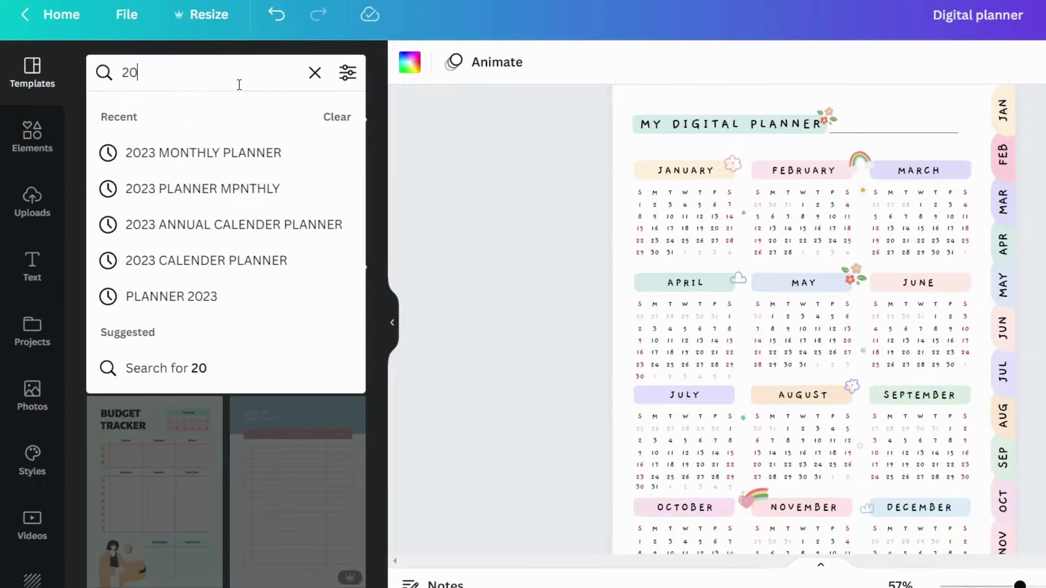
type("23cal")
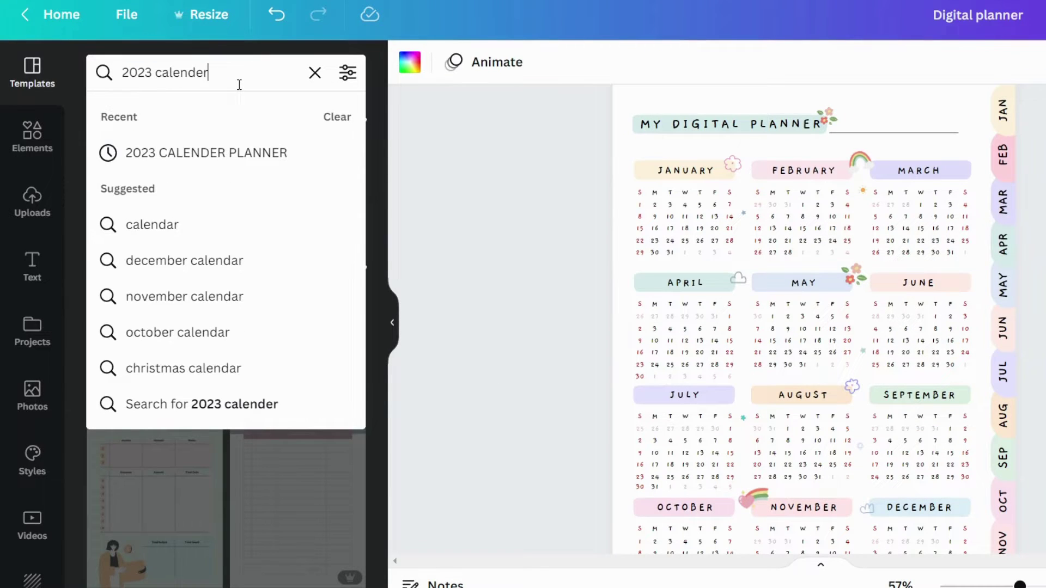
type("ender")
left_click(229, 152)
- Apply the January page of the Brown and Beige Abstract Modern Cute Calendar 2023 Planner template to blank page 2
scroll(140, 315, "down", 5)
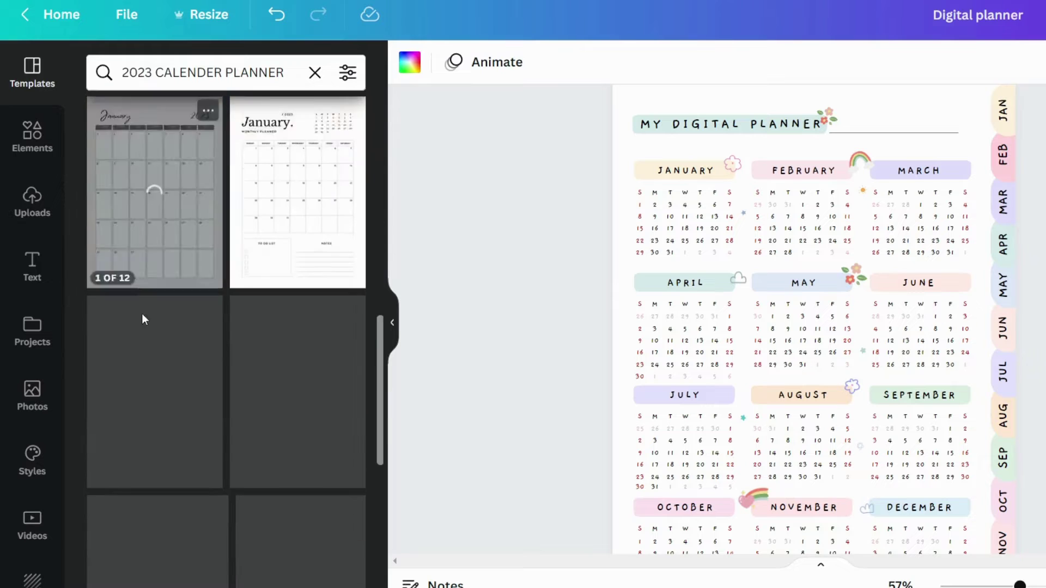
scroll(353, 315, "down", 3)
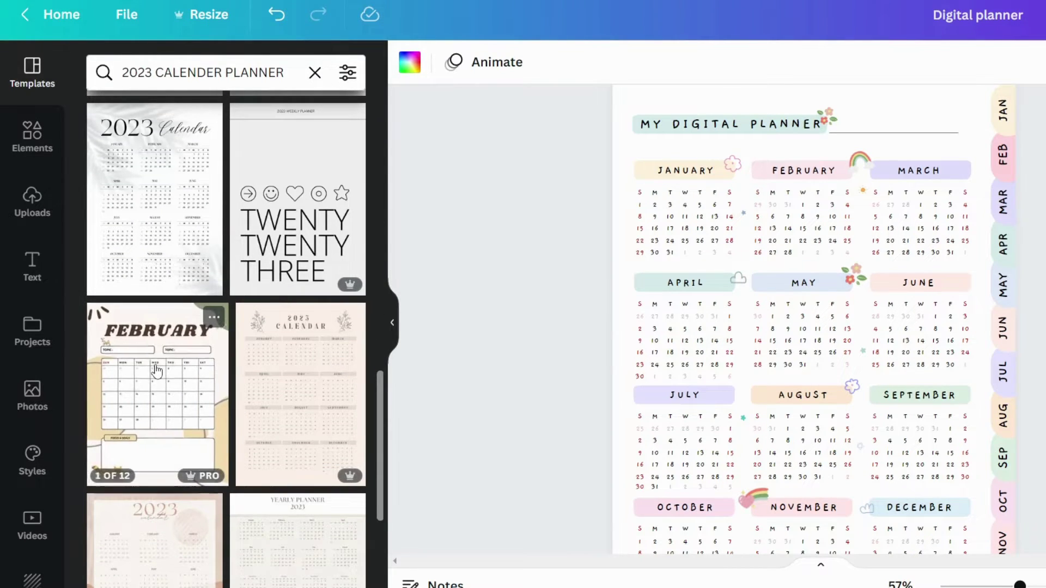
left_click(157, 370)
scroll(220, 266, "down", 6)
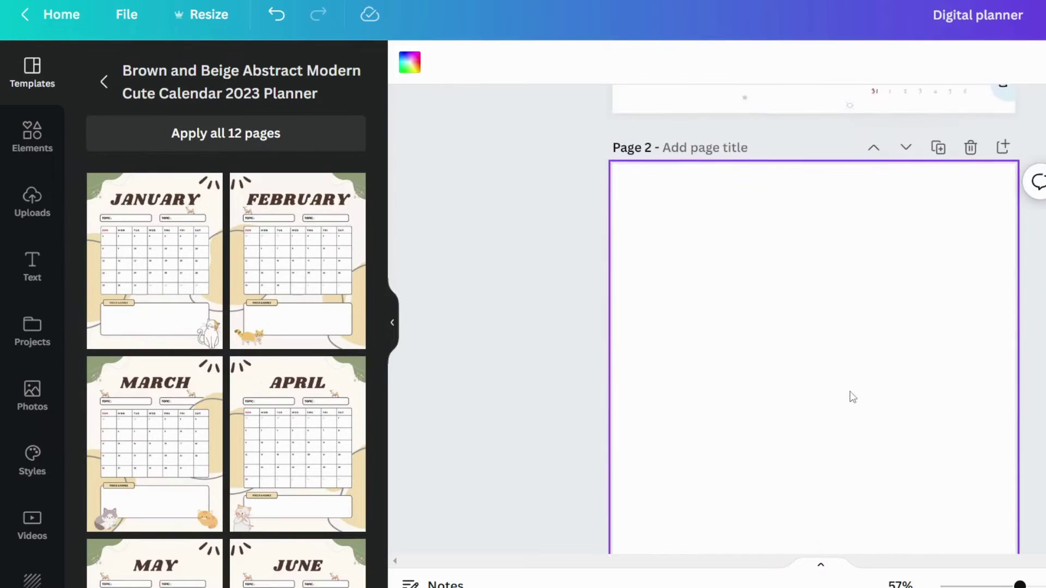
left_click(154, 259)
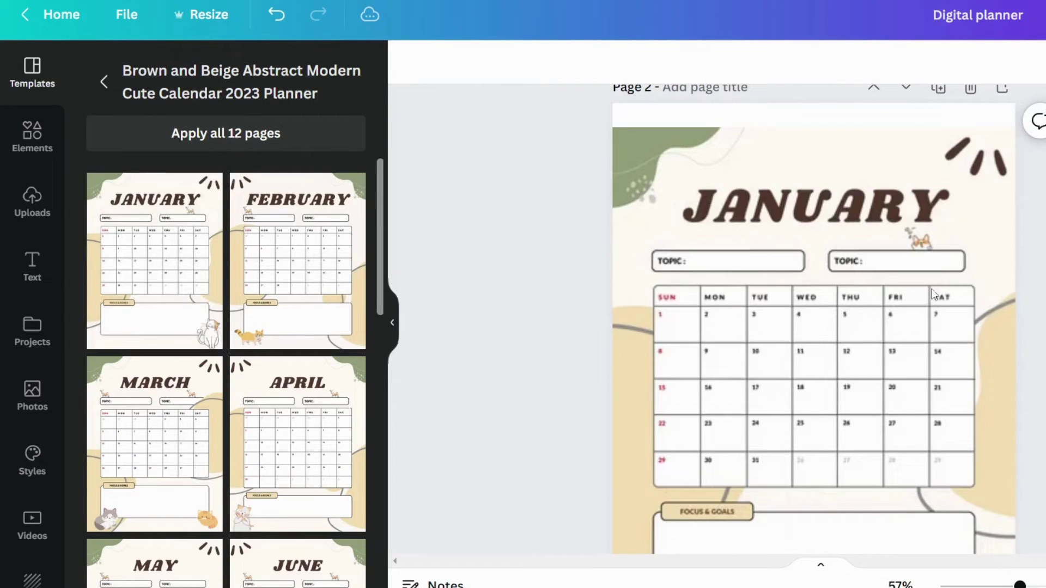
- Select and copy all the month tabs together with the HOME, GROCERY, BUDGET and NOTES tabs on page 1
scroll(931, 295, "down", 3)
scroll(932, 294, "up", 12)
left_click_drag(1044, 163, 991, 563)
scroll(991, 545, "down", 4)
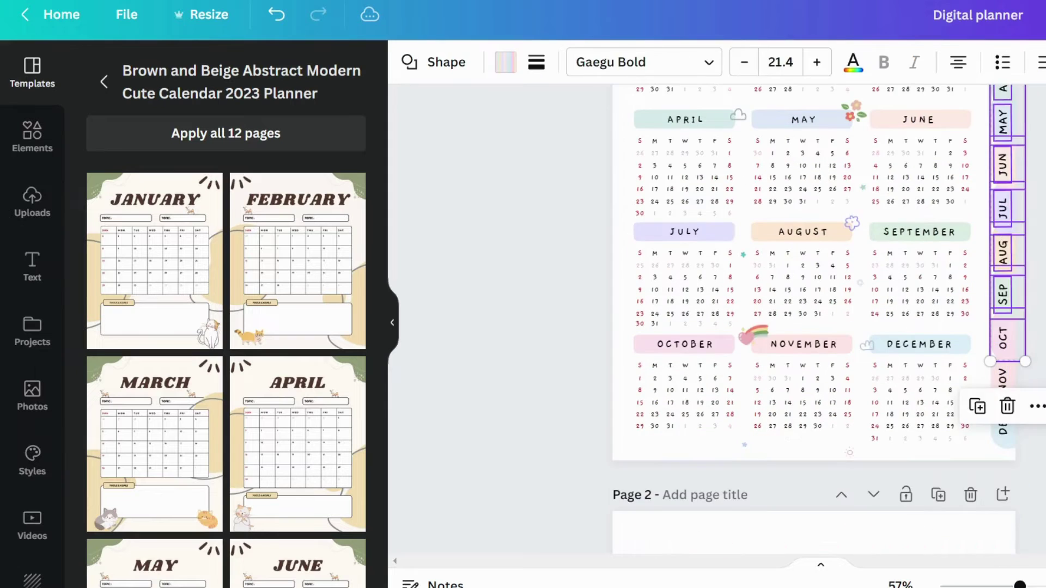
scroll(732, 133, "up", 5)
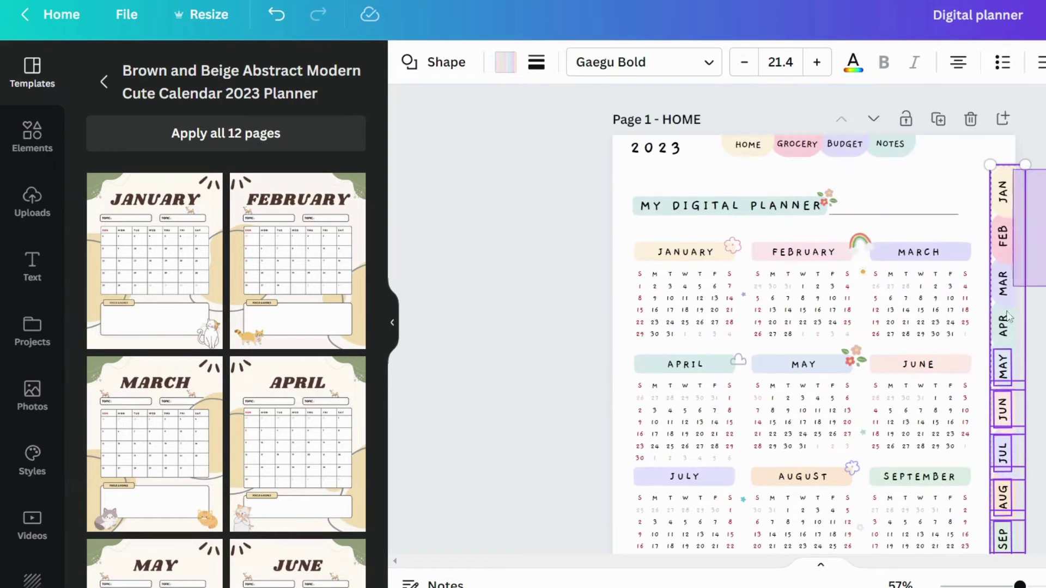
left_click(733, 143, "shift")
- Delete the green corner decoration, the brown strokes and the JANUARY heading from page 2
scroll(495, 317, "down", 10)
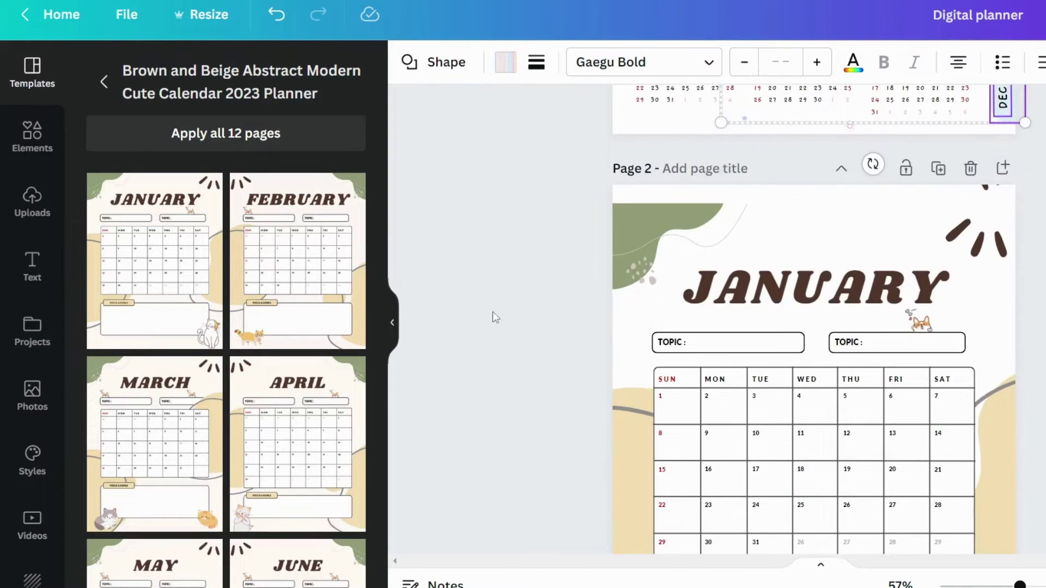
left_click_drag(557, 203, 777, 247)
key("Delete")
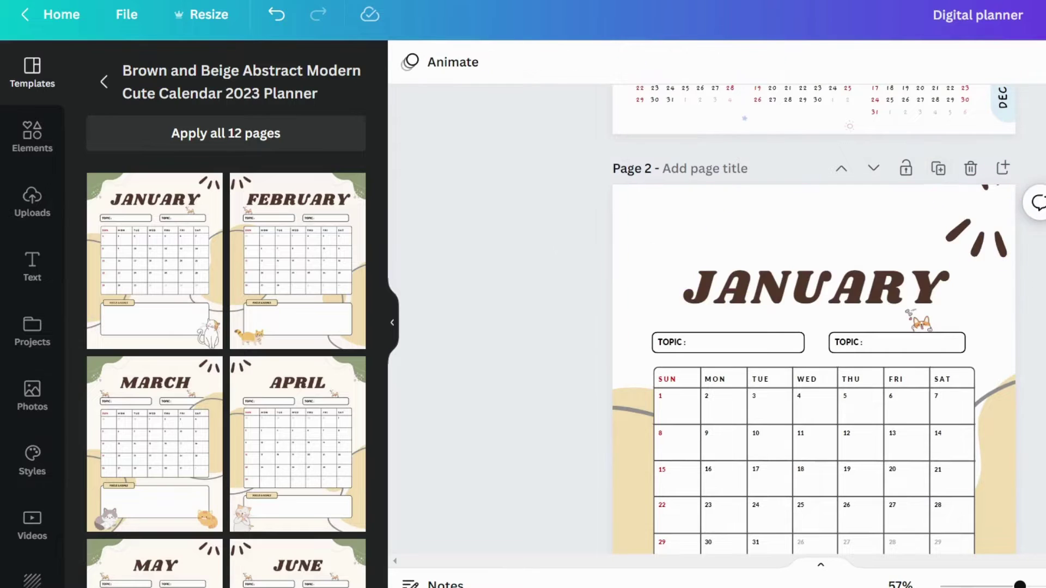
left_click_drag(644, 318, 956, 191)
key("Delete")
- Delete the beige background shapes, the grey curves and both cat illustrations from page 2
scroll(506, 199, "down", 4)
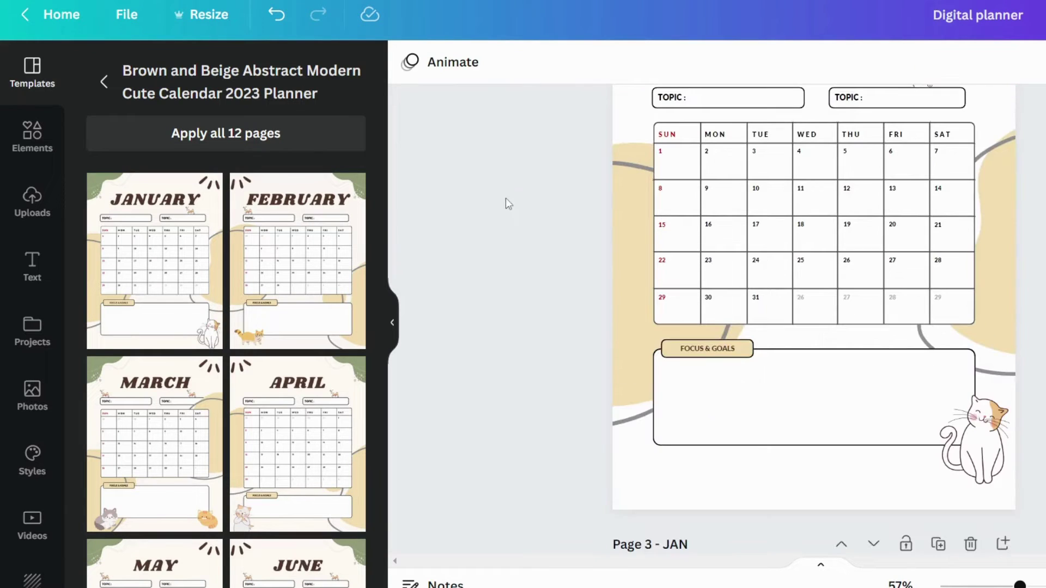
left_click_drag(508, 204, 766, 439)
key("Delete")
left_click(997, 272)
key("Delete")
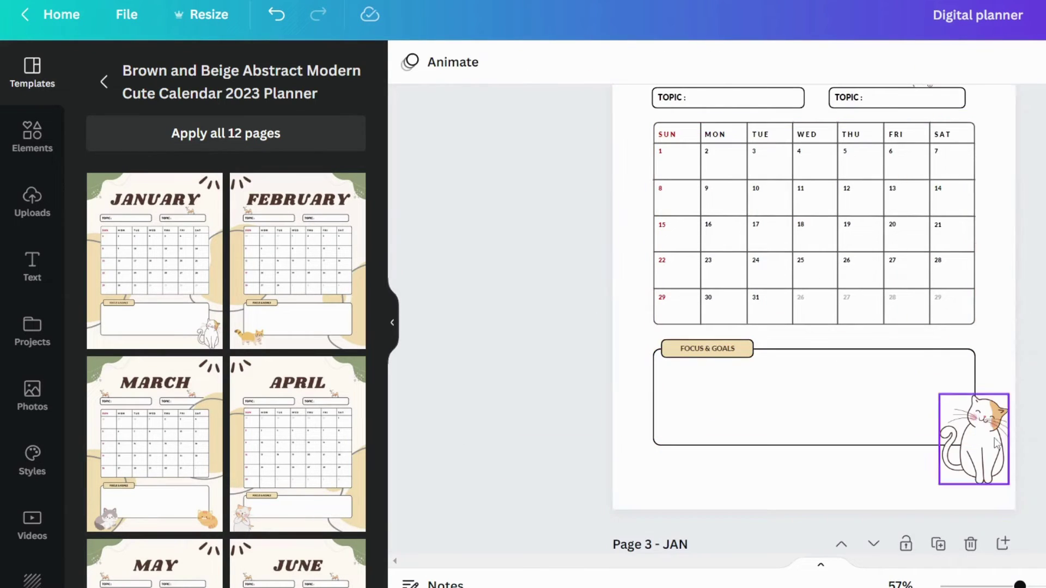
key("Delete")
scroll(926, 381, "up", 8)
left_click(915, 403)
key("Delete")
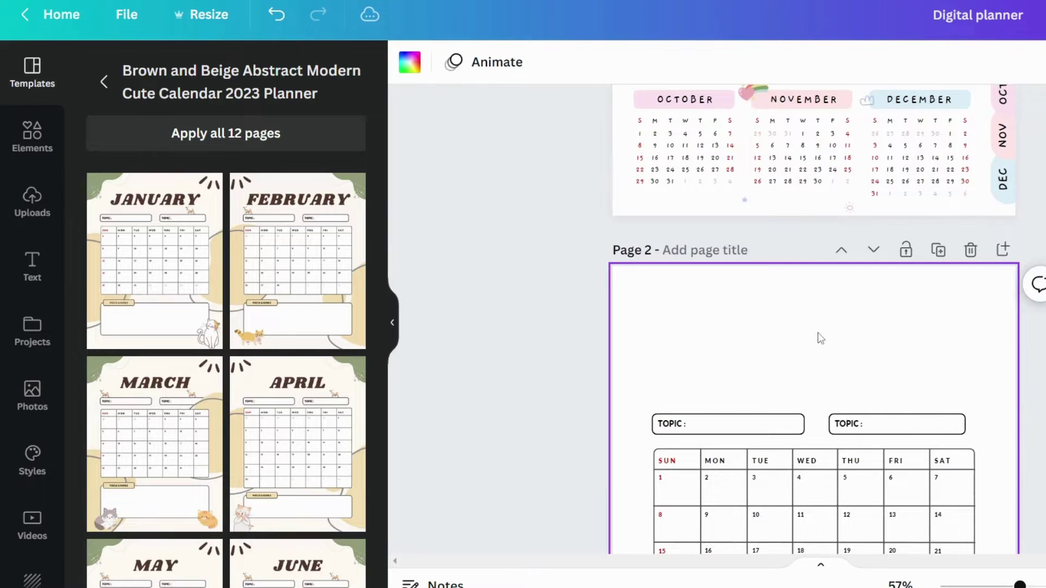
- Paste the copied month and top tabs onto page 2
key("ctrl+v")
key("Escape")
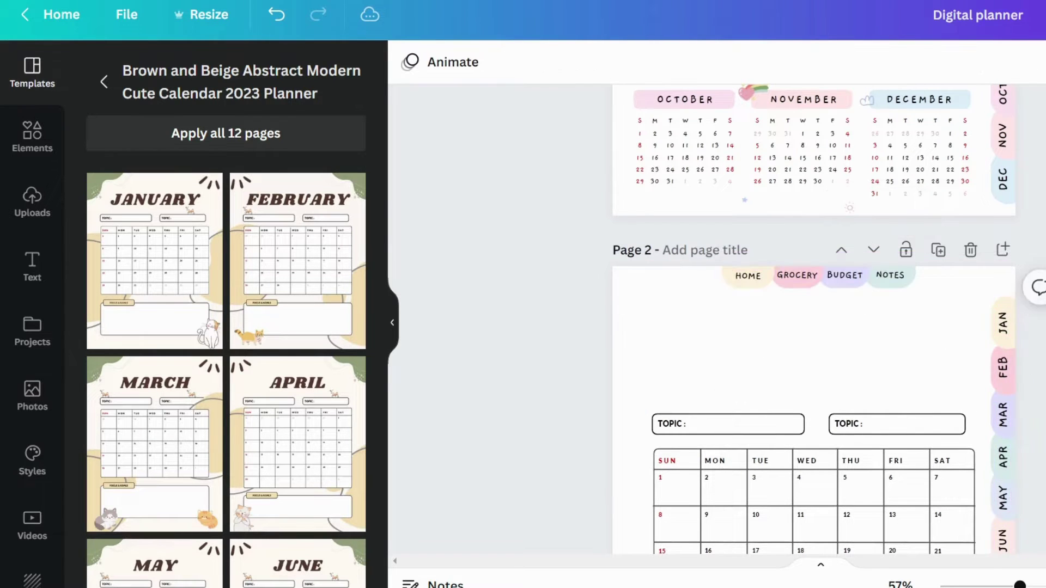
- Copy the 2023 text from the HOME page and paste it onto page 2
scroll(688, 181, "up", 10)
left_click(676, 157)
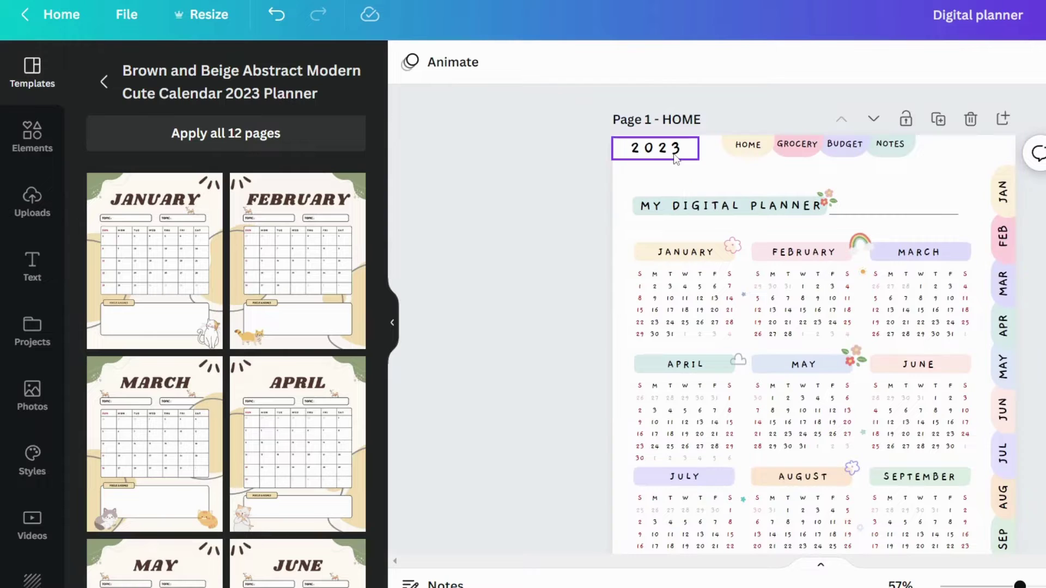
scroll(661, 246, "down", 8)
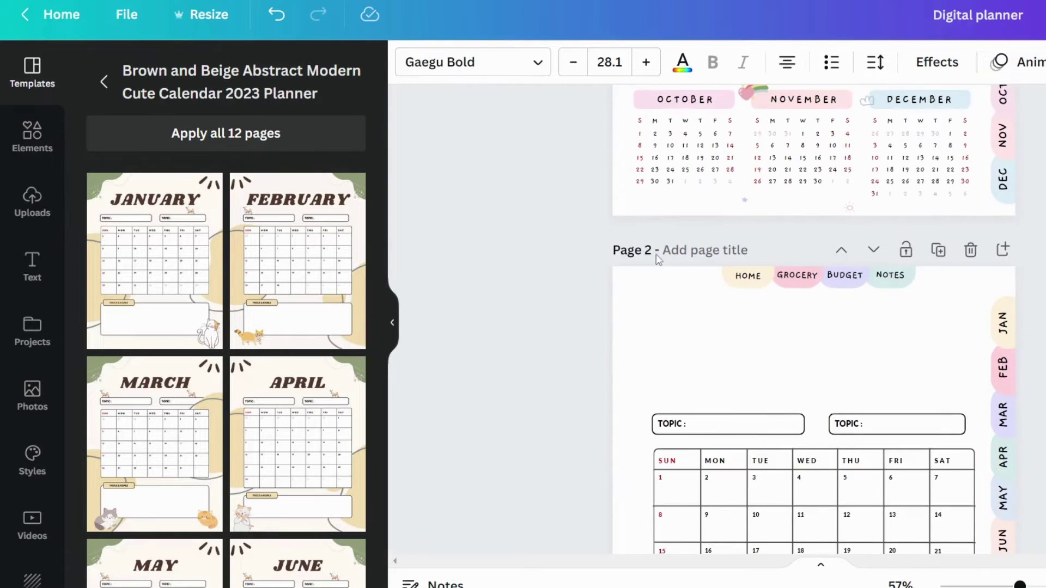
left_click(636, 332)
key("ctrl+v")
left_click(567, 357)
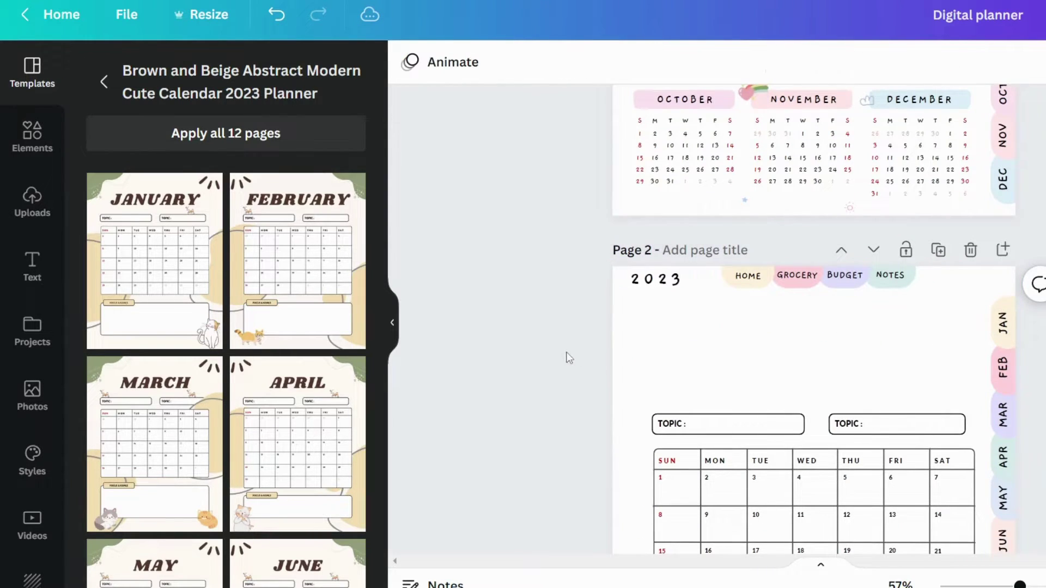
- Set the weekday headings SUN to SAT on page 2 to Gaegu Bold at size 12.5
scroll(627, 343, "down", 3)
left_click(676, 299)
left_click(717, 300, "shift")
left_click(853, 300, "shift")
left_click(899, 298, "shift")
left_click(944, 298, "shift")
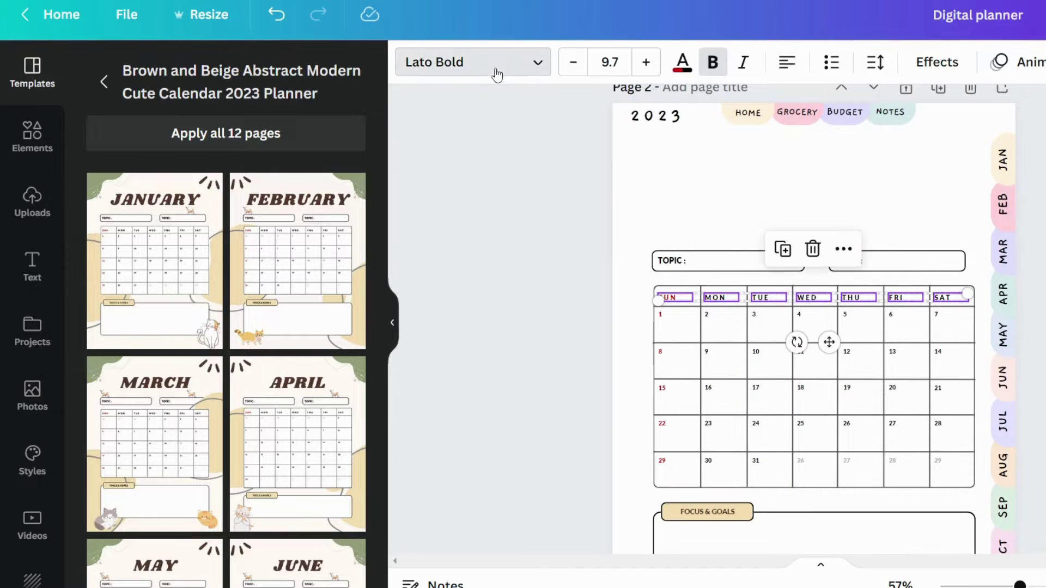
left_click(495, 64)
left_click(126, 117)
left_click(647, 63)
left_click(610, 62)
type("512.5")
key("Return")
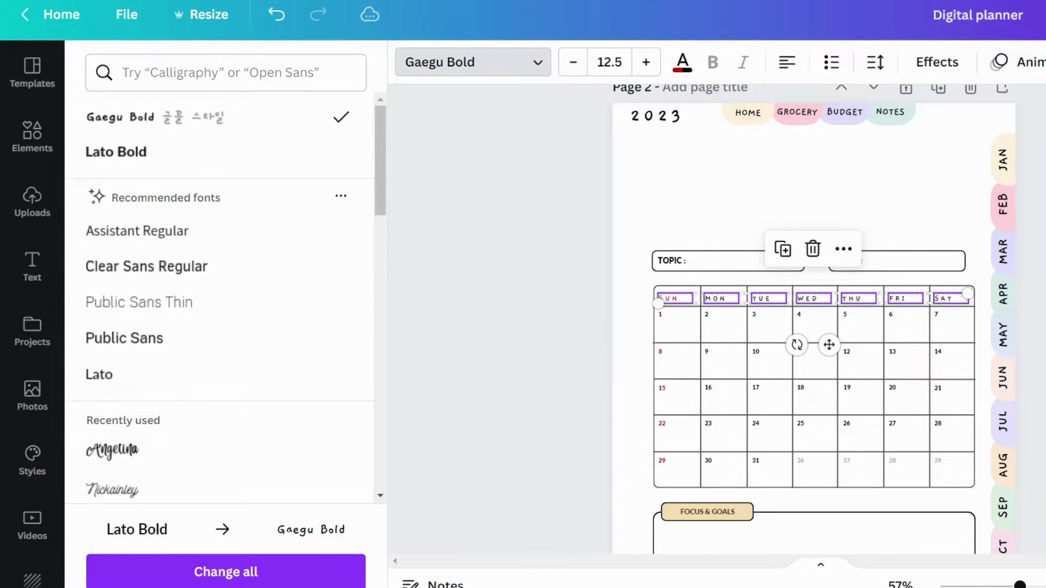
left_click(567, 273)
- Change all the date numbers in page 2's calendar grid to Gaegu Bold and enlarge them by three size increments
left_click(664, 314)
left_click(664, 351, "shift")
left_click(665, 387, "shift")
left_click(665, 423, "shift")
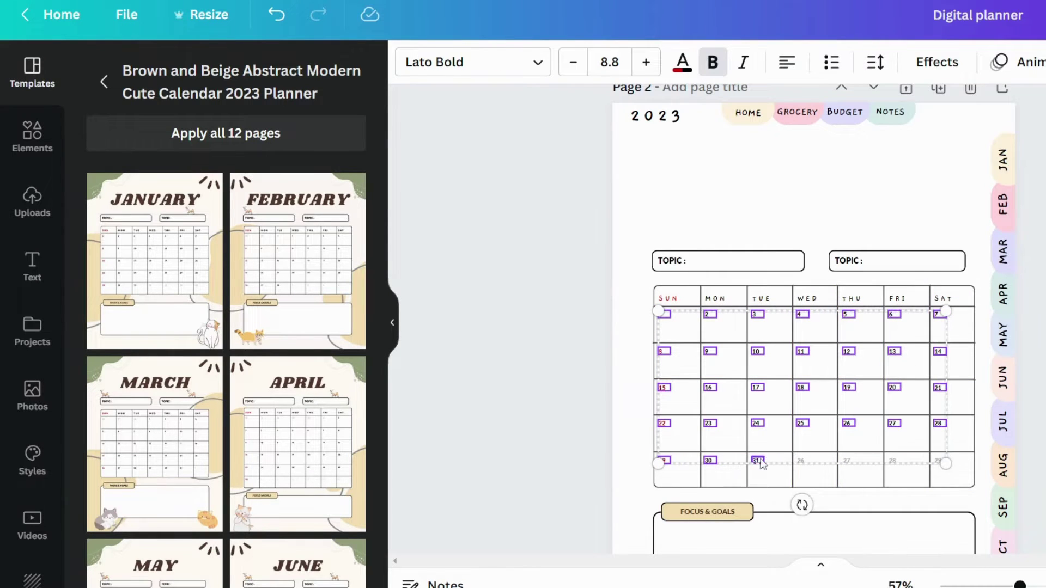
left_click(894, 461, "shift")
left_click(450, 66)
left_click(126, 117)
left_click(646, 64)
left_click(645, 64)
left_click(646, 64)
left_click(566, 272)
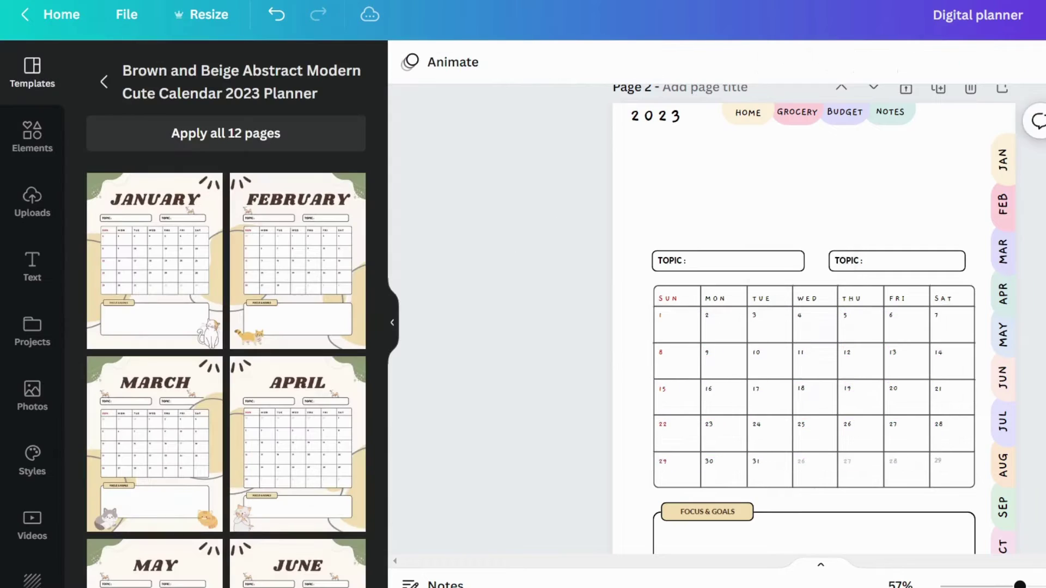
- Set the FOCUS & GOALS label text on page 2 to Gaegu Bold at size 12.5
scroll(814, 318, "down", 2)
left_click(730, 435)
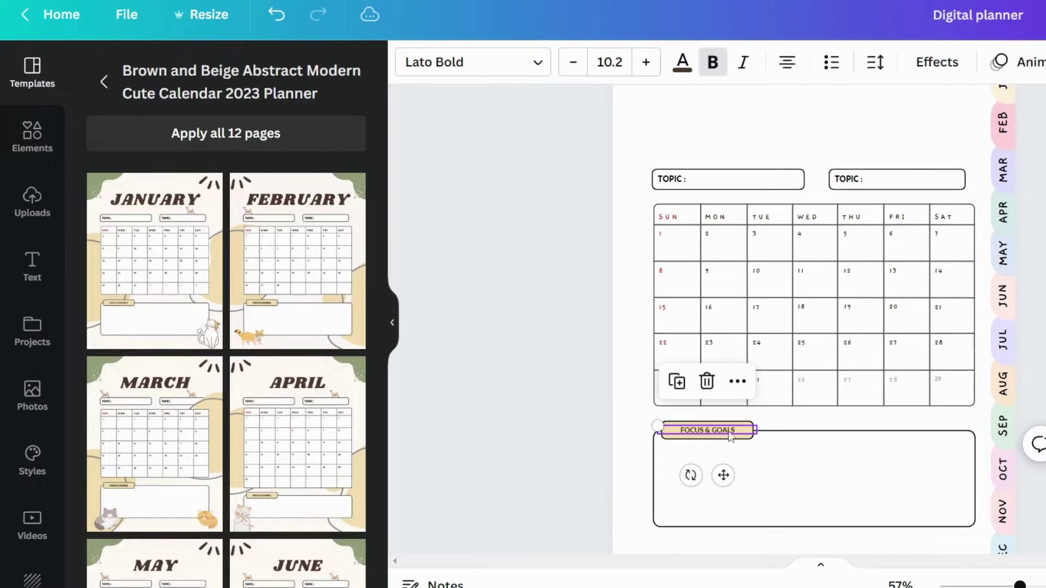
left_click(473, 62)
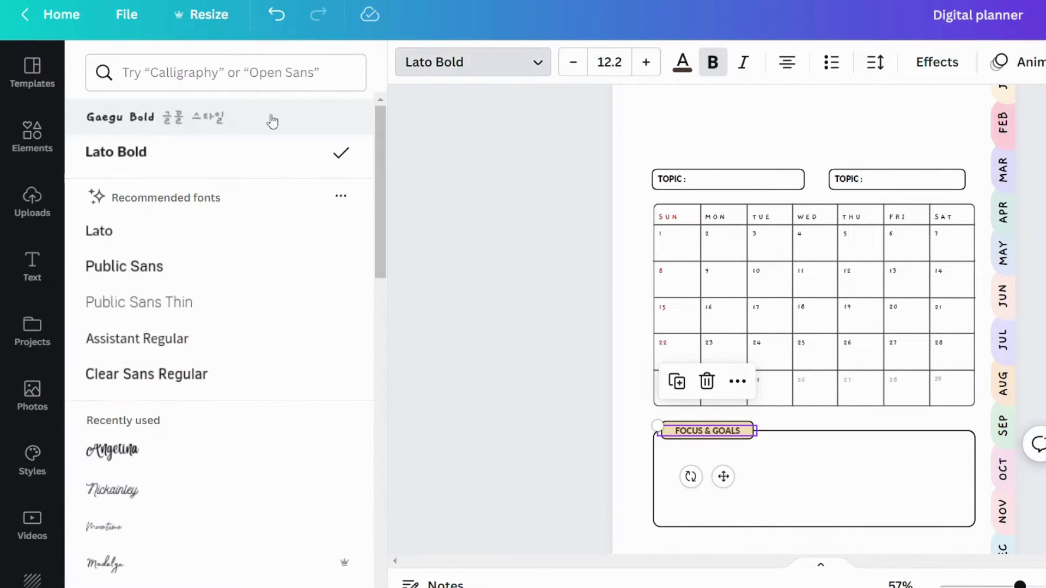
left_click(271, 116)
left_click(612, 62)
type("412.")
key("BackSpace")
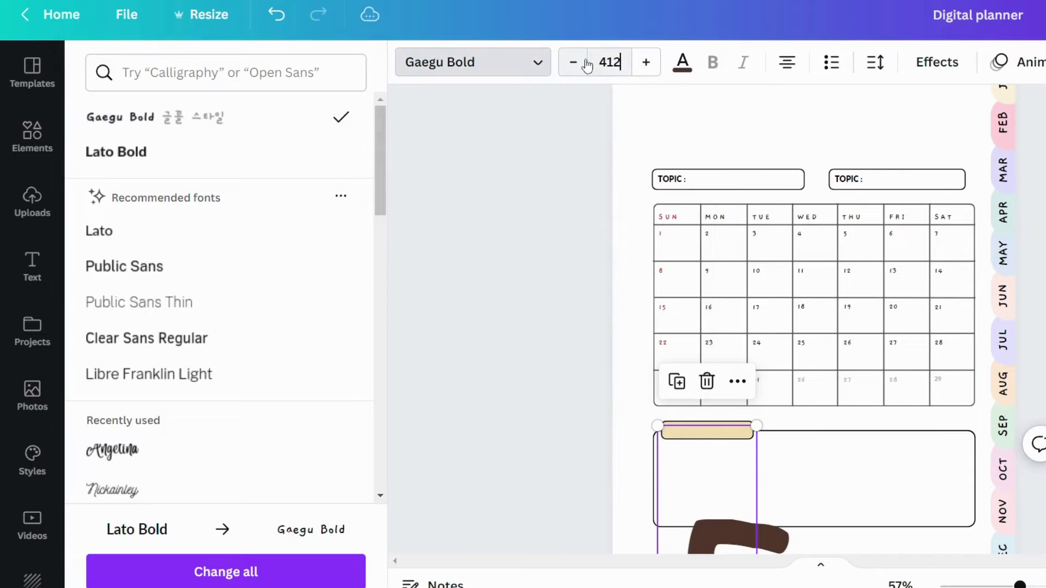
left_click(604, 62)
key("BackSpace")
type("11")
type("12.5")
key("Return")
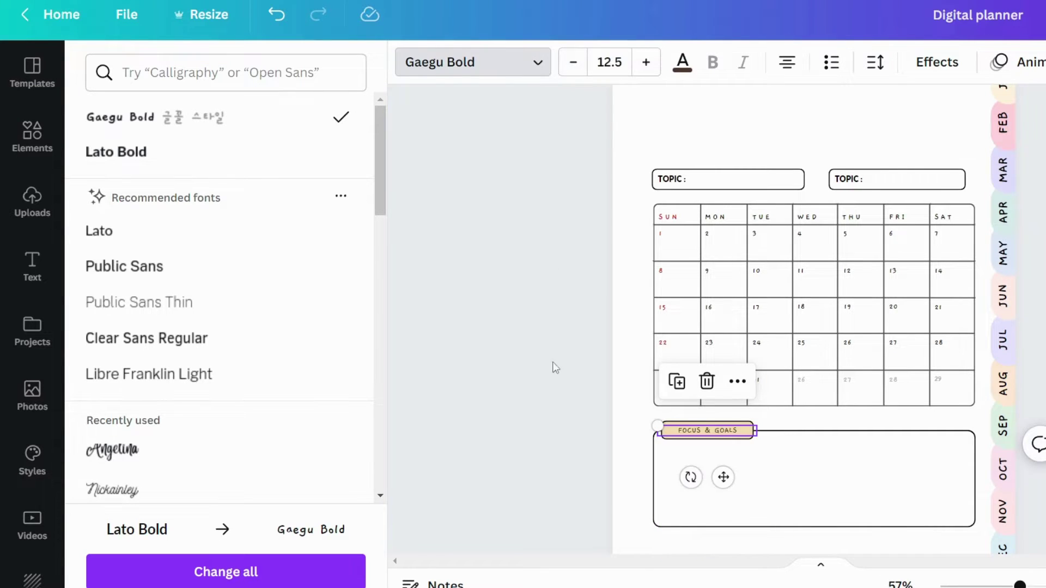
left_click(553, 367)
- Add a heading reading JANUARY above the TOPIC boxes on page 2
scroll(559, 384, "up", 2)
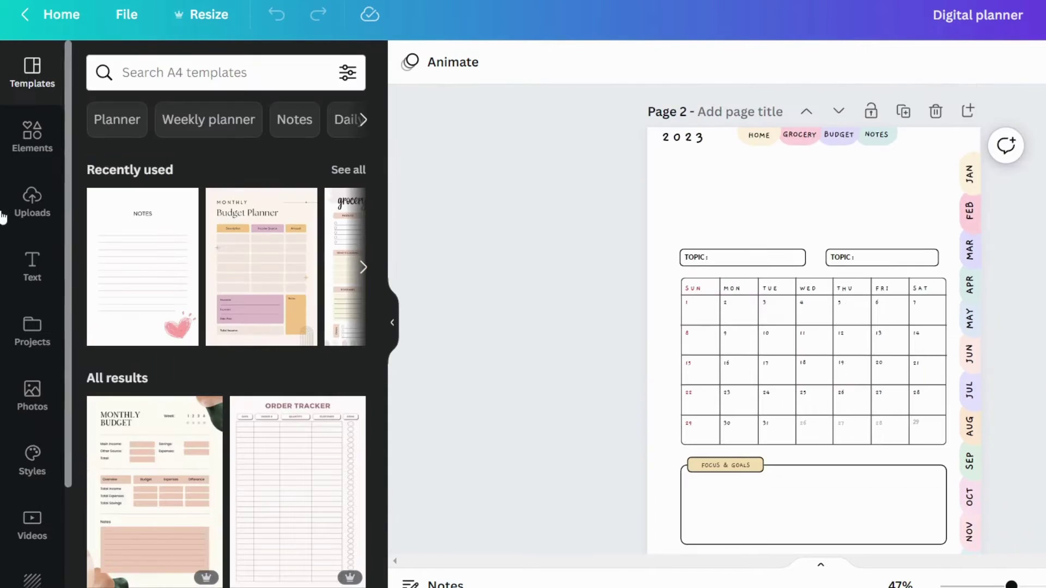
left_click(28, 260)
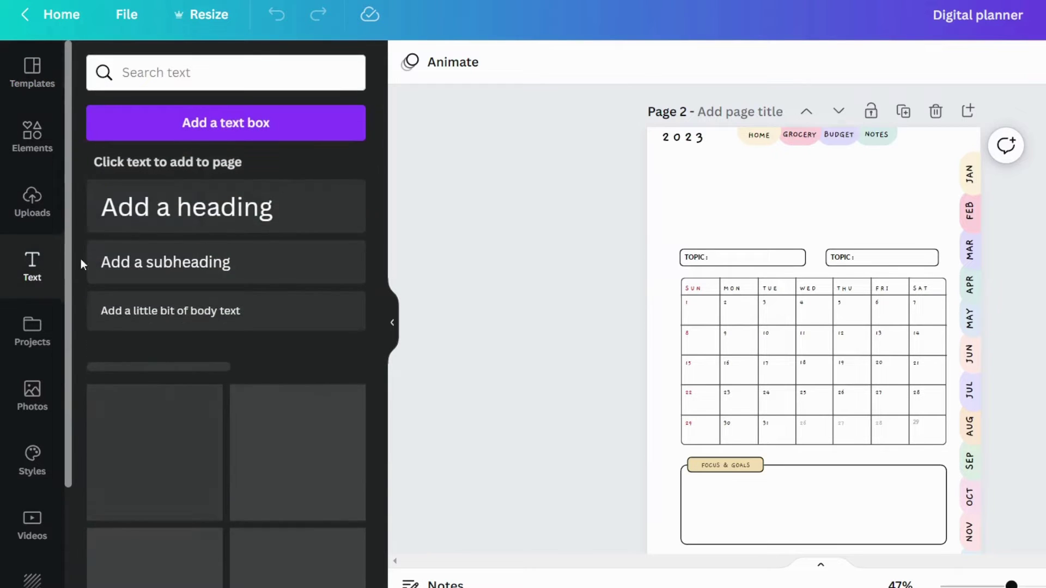
left_click(149, 219)
left_click_drag(784, 343, 795, 220)
left_click(796, 220)
type("j")
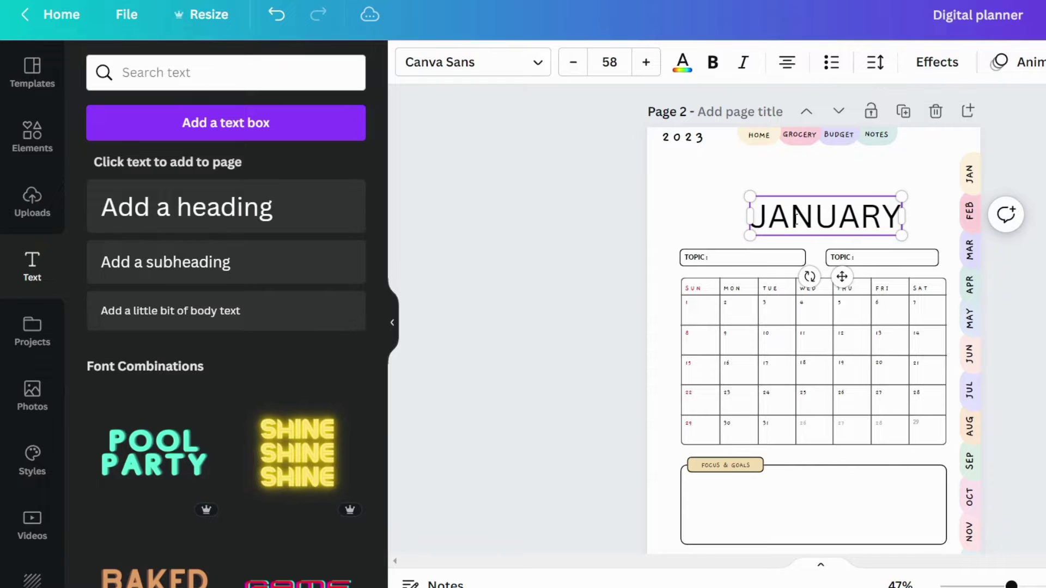
- Change the JANUARY heading to Gaegu Bold, enlarge it slightly and centre it above the calendar
left_click(485, 66)
left_click(137, 152)
left_click_drag(823, 216, 801, 213)
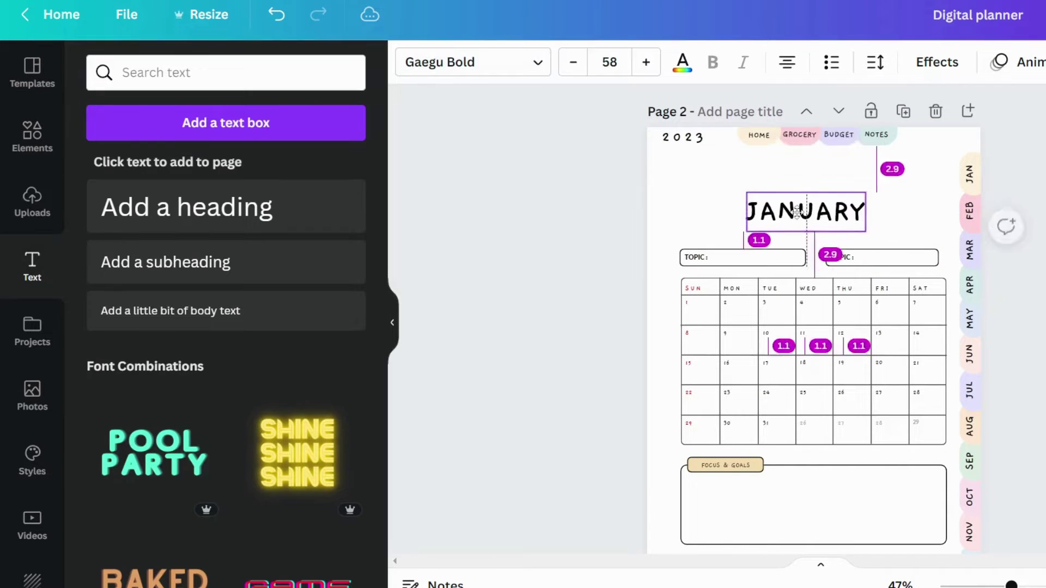
left_click_drag(867, 232, 891, 240)
left_click_drag(820, 217, 815, 213)
left_click(816, 256)
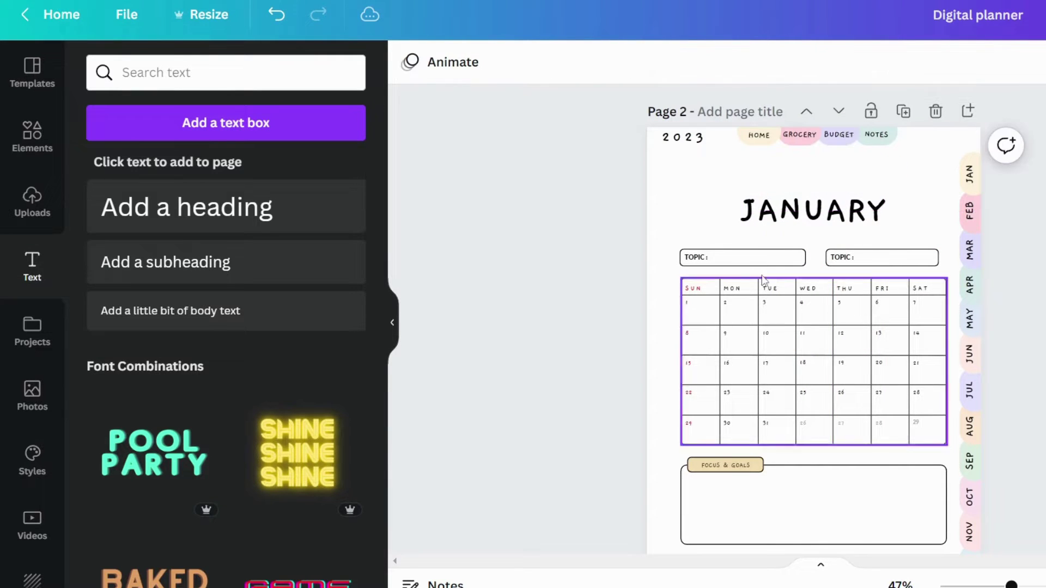
- Fill the first TOPIC box with light green and the second TOPIC box with light pink
left_click(755, 264)
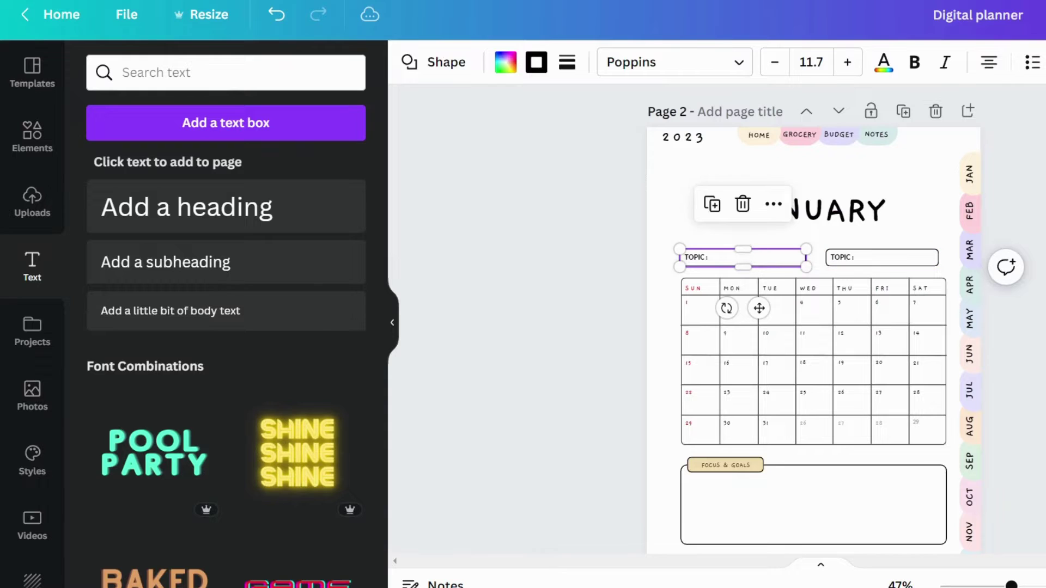
left_click(506, 61)
left_click(105, 252)
left_click(888, 265)
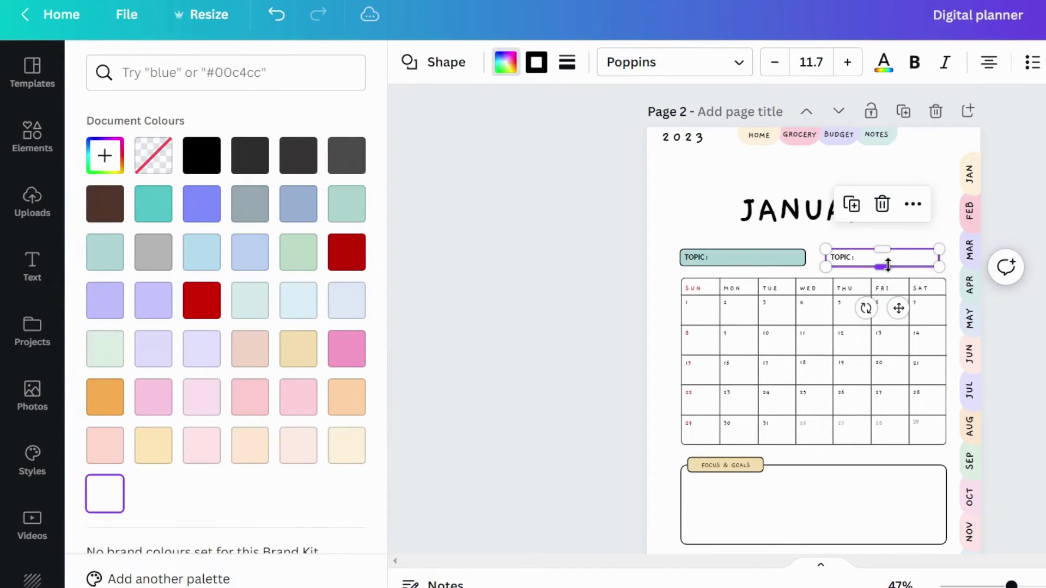
left_click(203, 397)
left_click(743, 257)
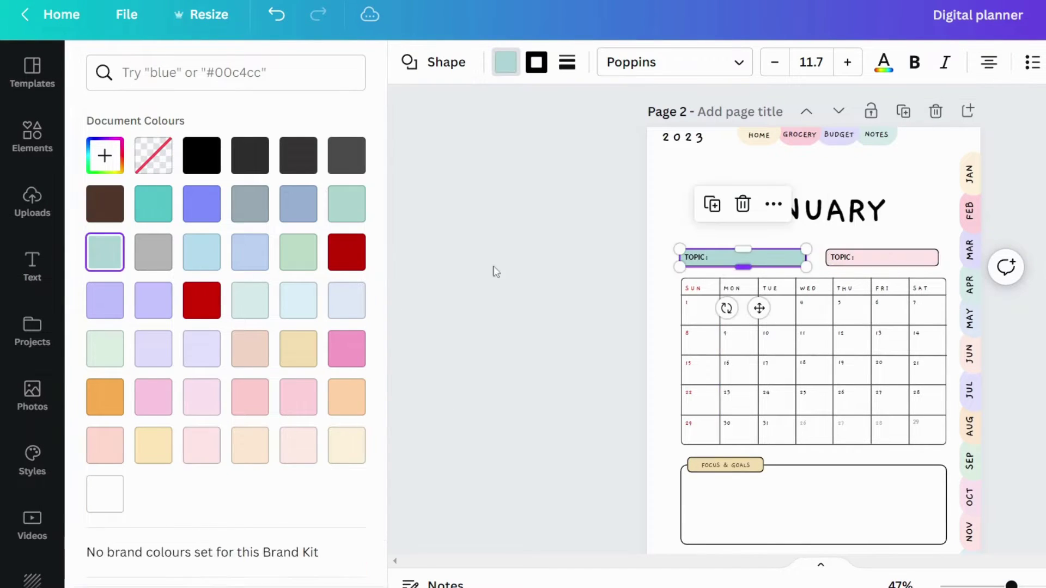
left_click(105, 349)
left_click(548, 322)
- Fill the FOCUS & GOALS label shape with light purple
left_click(692, 465)
left_click(506, 62)
left_click(154, 351)
left_click(899, 339)
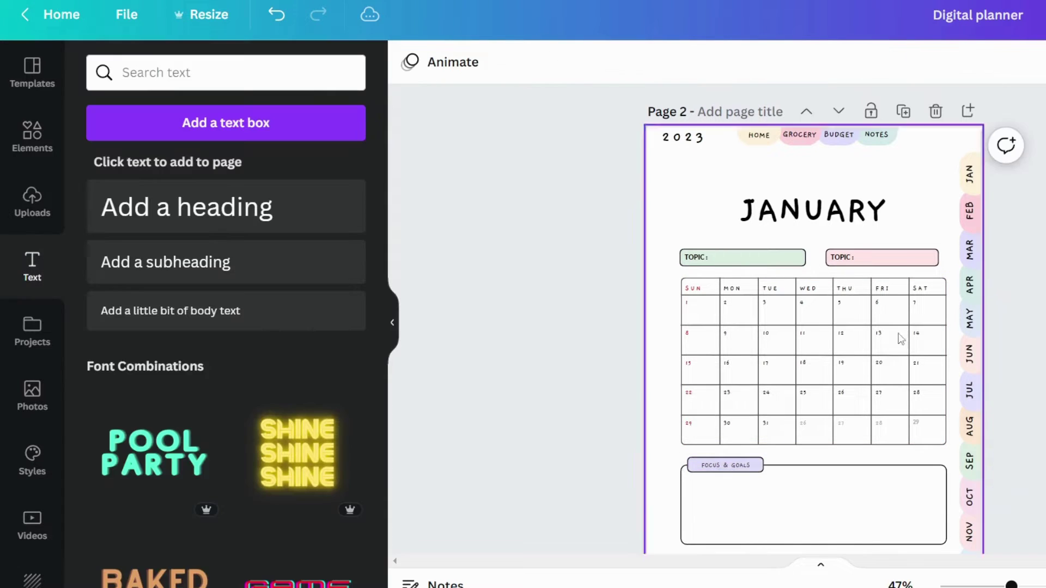
- Copy the pink flower, rainbow, red flowers and purple flower decorations from the HOME page and paste them onto the January page
scroll(899, 338, "down", 2)
scroll(765, 269, "up", 2)
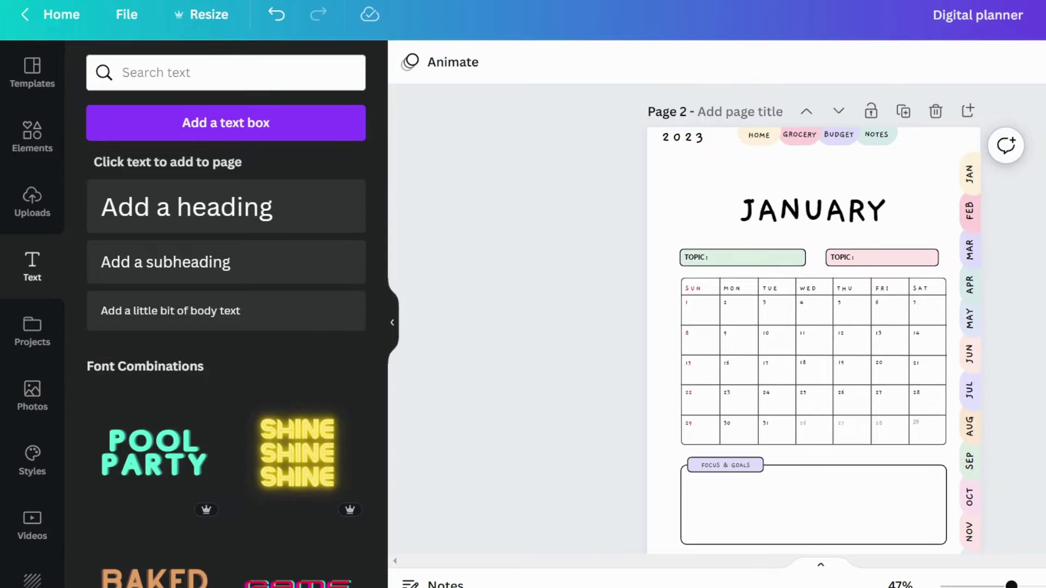
scroll(549, 322, "up", 5)
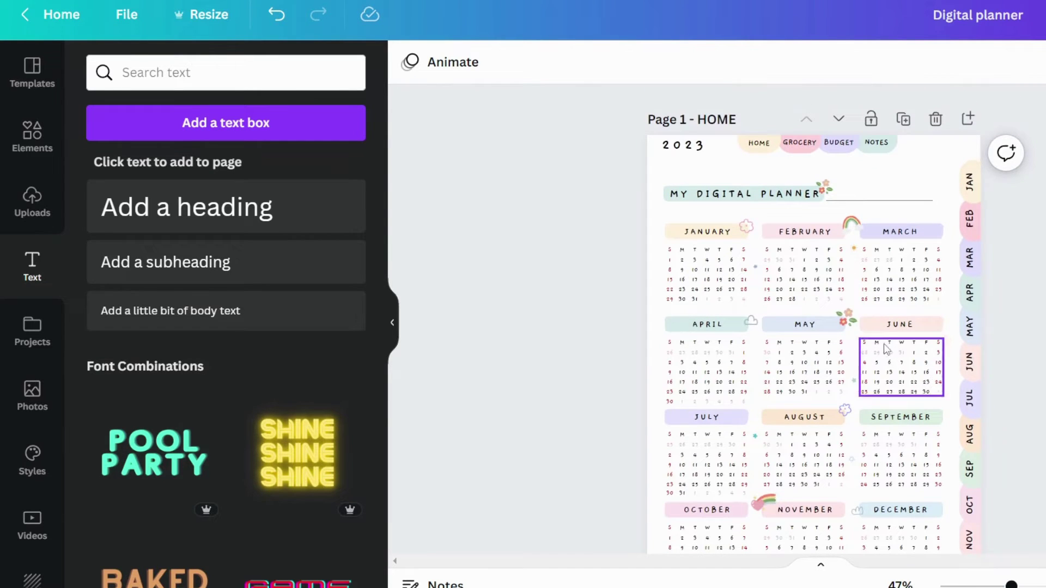
left_click(853, 319)
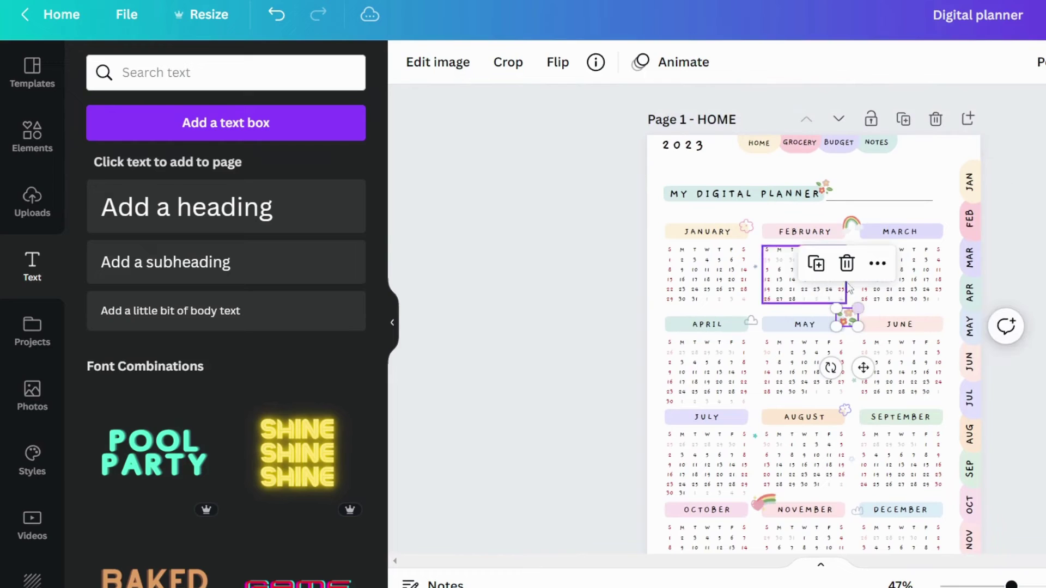
left_click(849, 224)
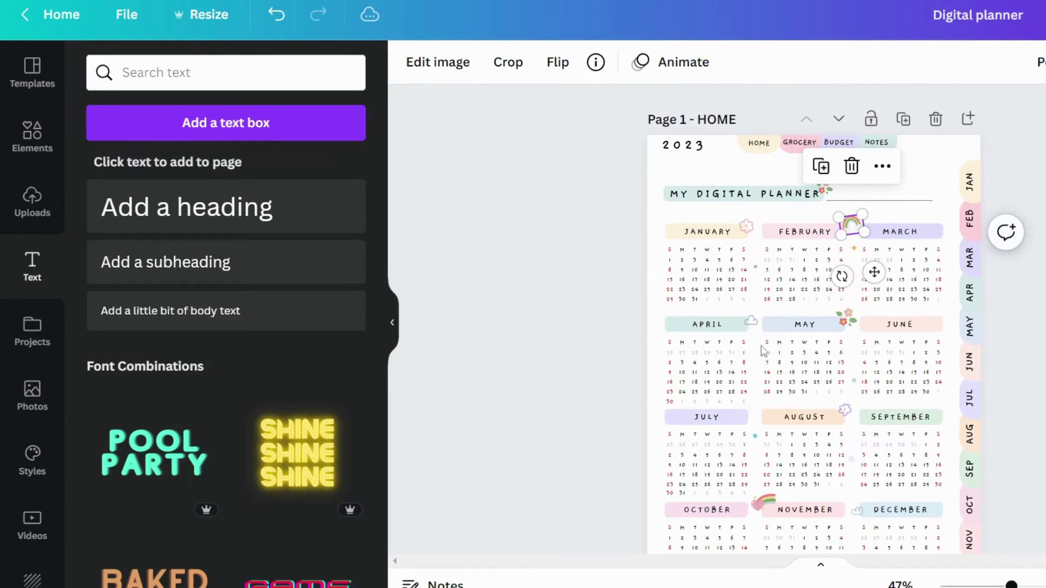
scroll(619, 315, "down", 8)
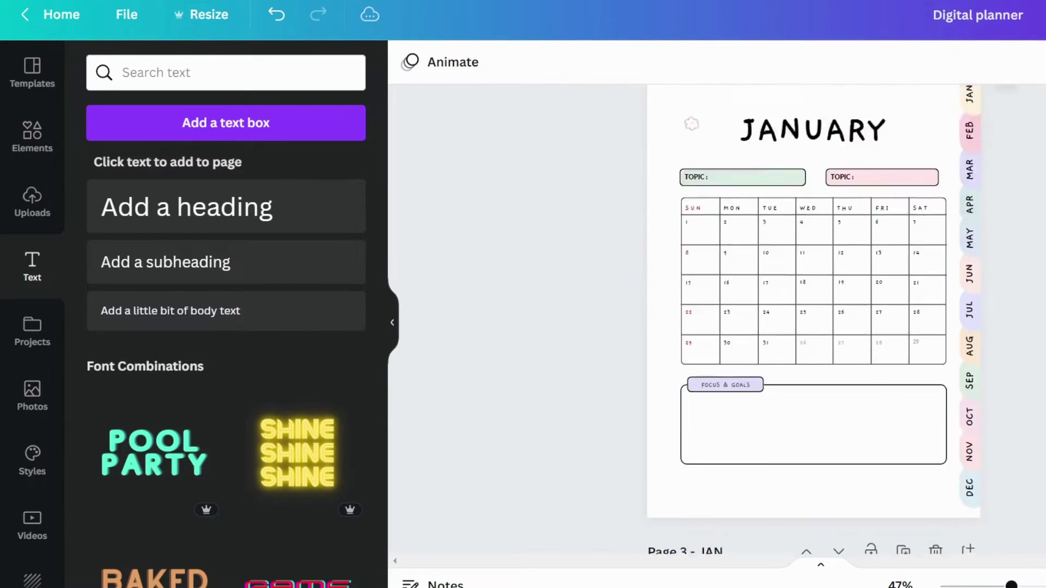
scroll(813, 319, "up", 8)
left_click(852, 224)
left_click(822, 186, "shift")
left_click(845, 410, "shift")
key("ctrl+c")
scroll(813, 319, "down", 7)
key("ctrl+v")
- Place the red flowers on the FOCUS & GOALS label, the rainbow and purple flower on the TOPIC boxes, and the pink flower by the page edge
left_click_drag(823, 137, 764, 413)
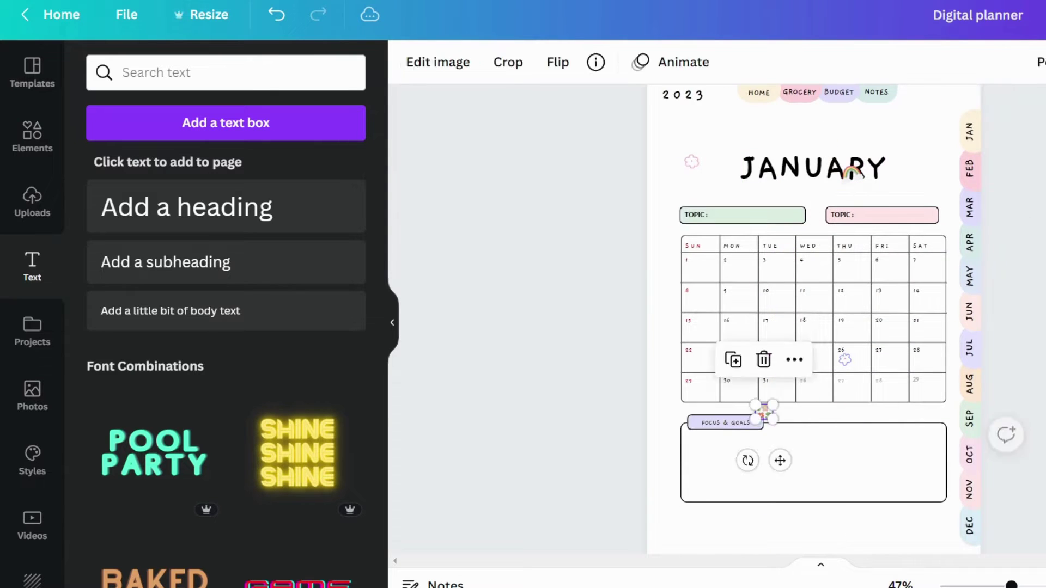
left_click_drag(852, 173, 937, 201)
mouse_move(930, 252)
left_mouse_down()
mouse_move(904, 240)
mouse_move(921, 245)
left_mouse_up()
key("Escape")
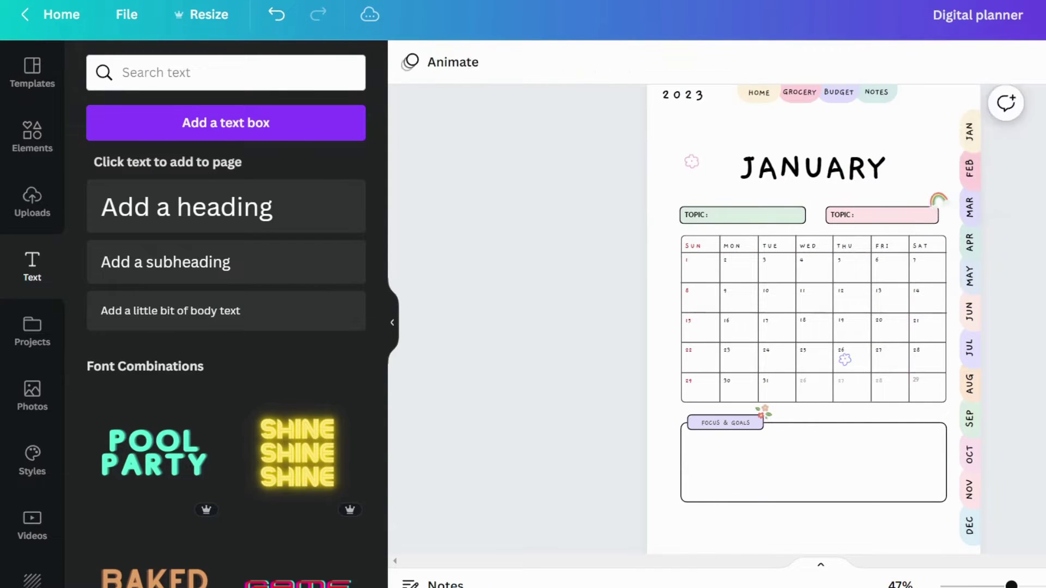
left_click_drag(690, 162, 661, 175)
left_click_drag(844, 359, 801, 206)
- Review the planner's monthly calendar pages from February through December, checking their headings, tabs and decorations
left_click(32, 72)
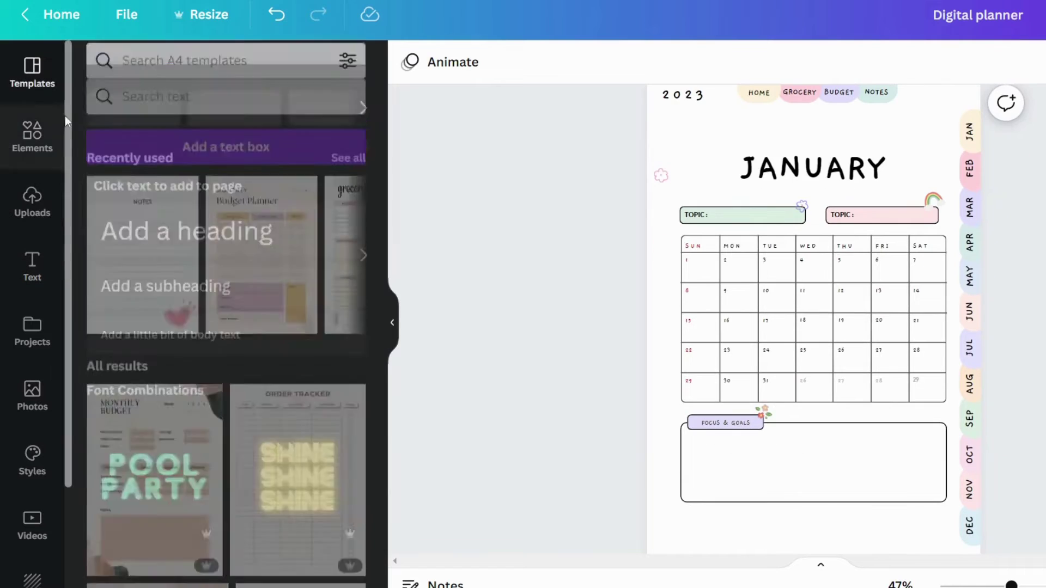
scroll(329, 354, "down", 5)
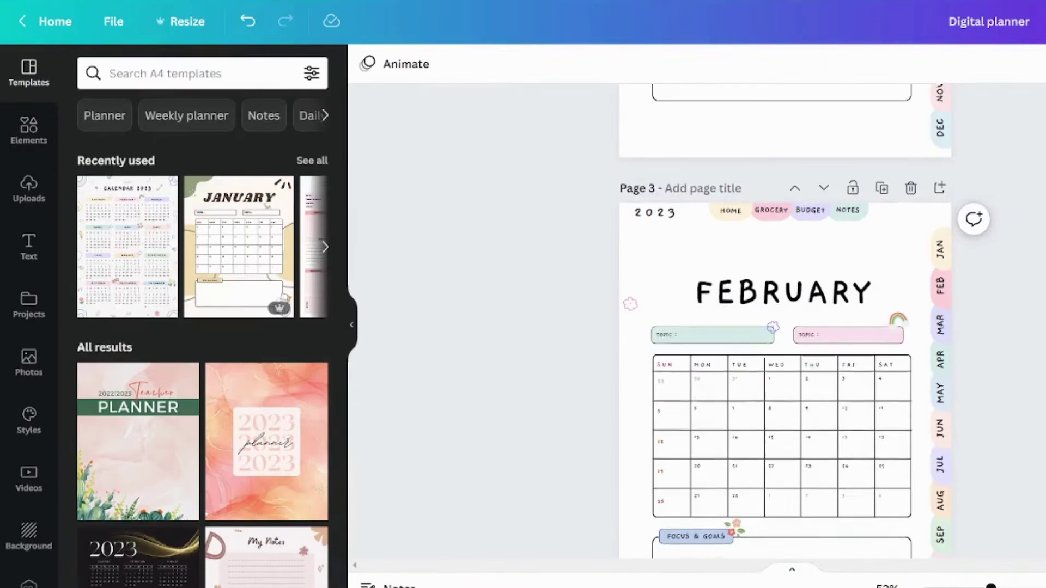
scroll(877, 271, "down", 3)
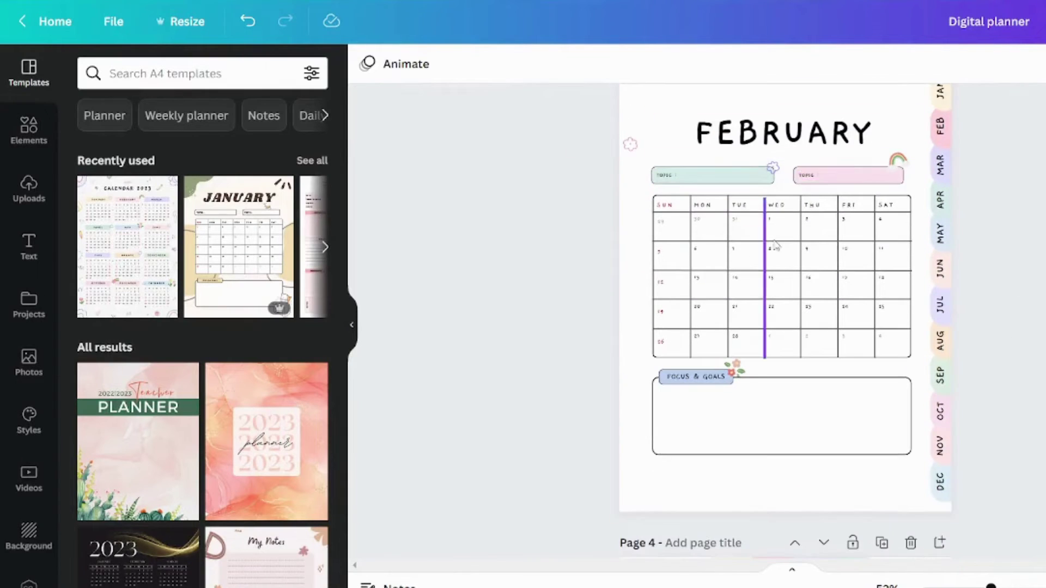
scroll(774, 242, "up", 14)
scroll(774, 241, "down", 14)
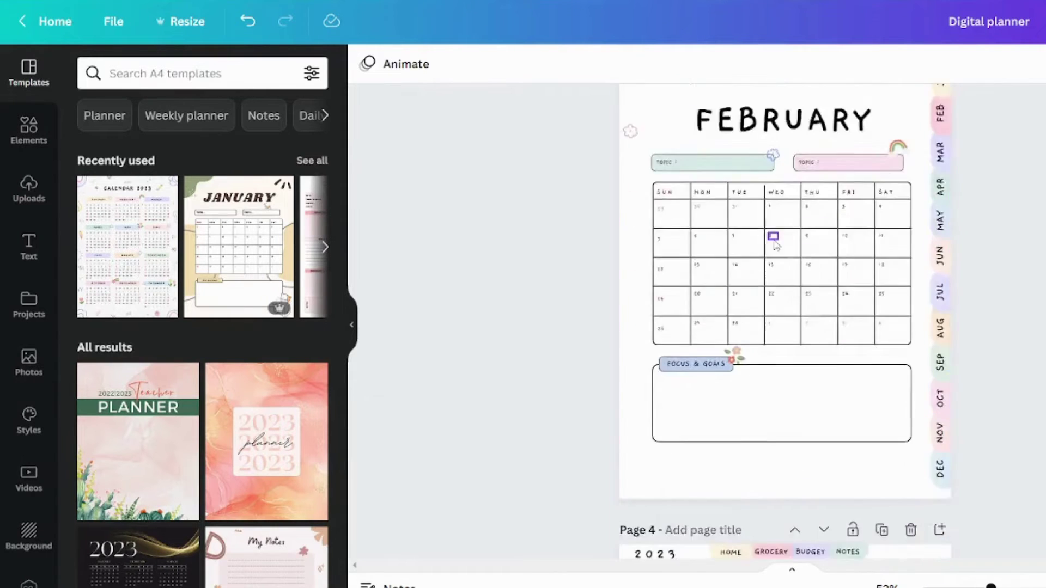
scroll(775, 244, "down", 20)
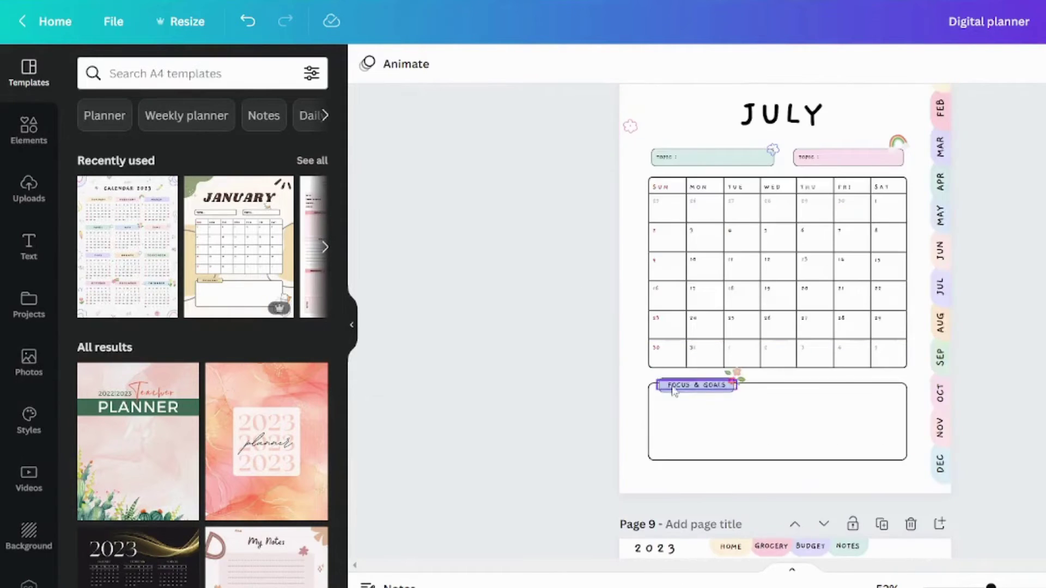
scroll(674, 390, "down", 20)
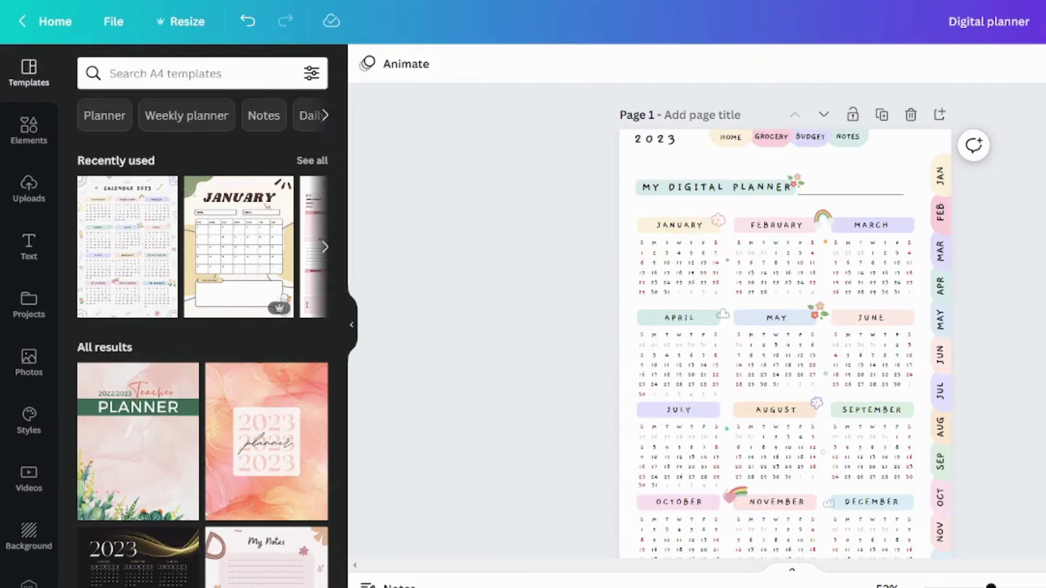
scroll(785, 327, "down", 20)
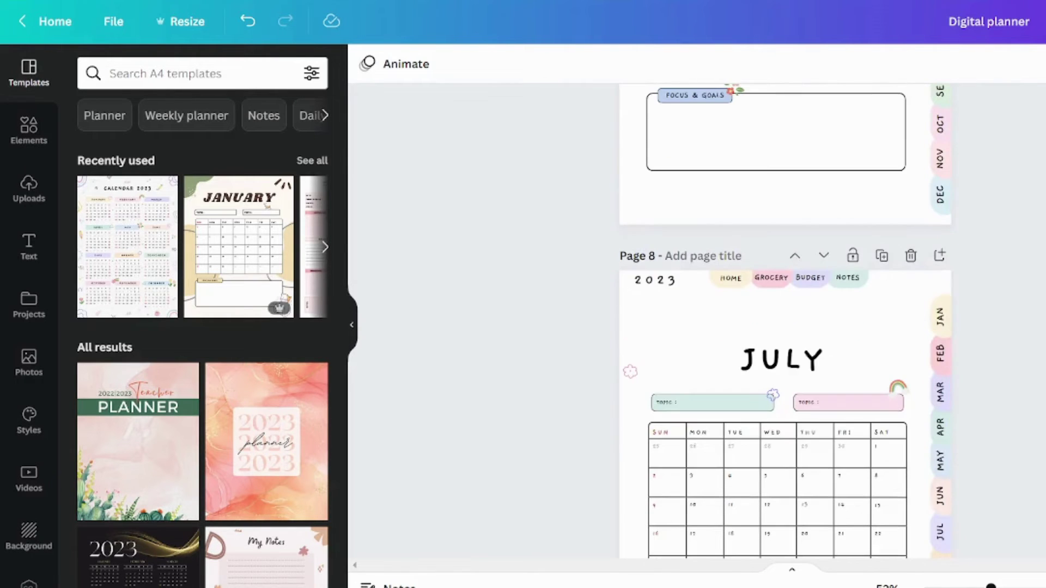
scroll(785, 322, "down", 20)
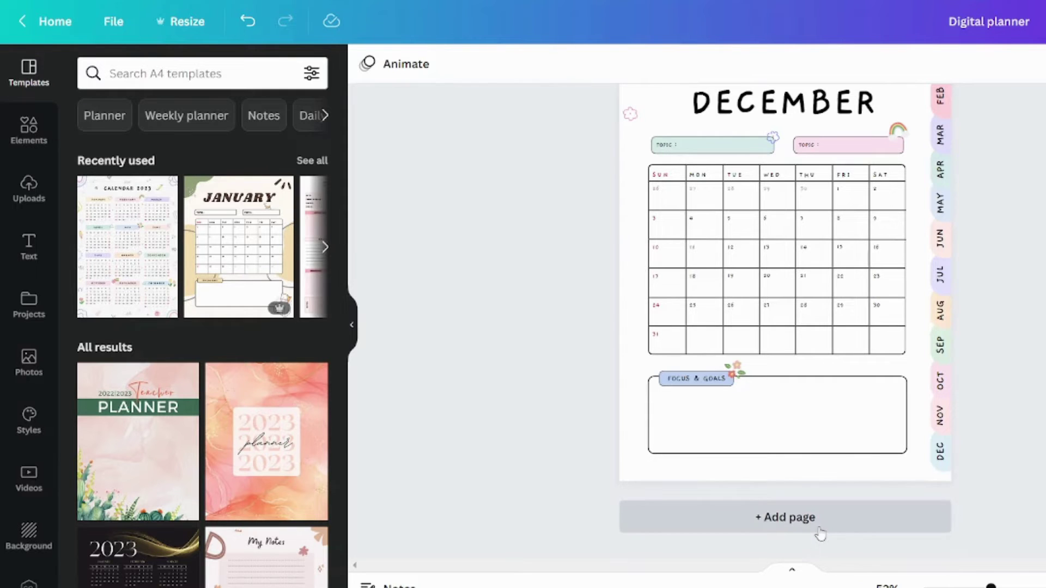
- Add a new page after December and search the templates for GROCERY PLANNER
left_click(820, 534)
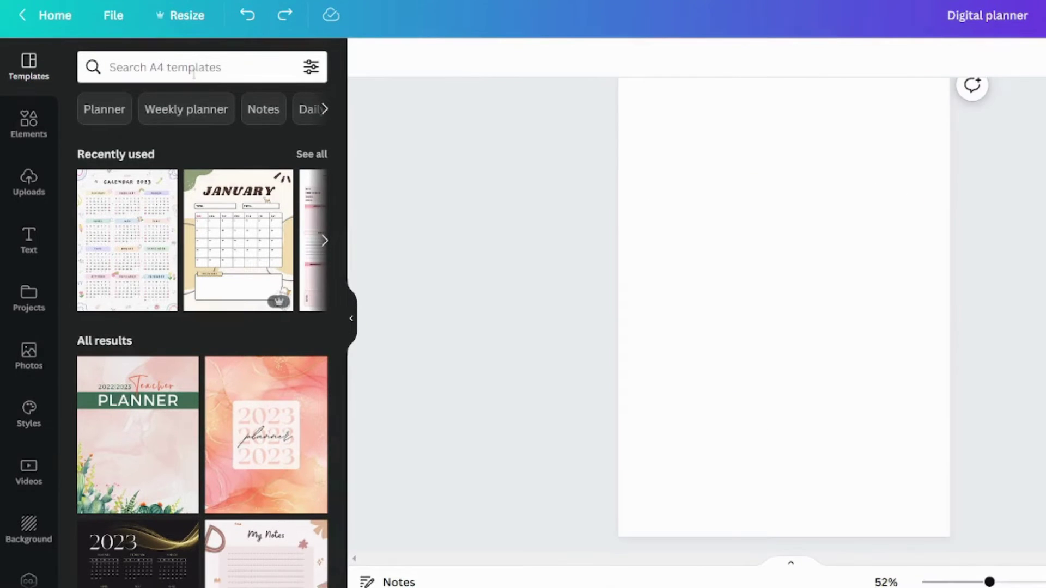
left_click(193, 74)
type("GRO")
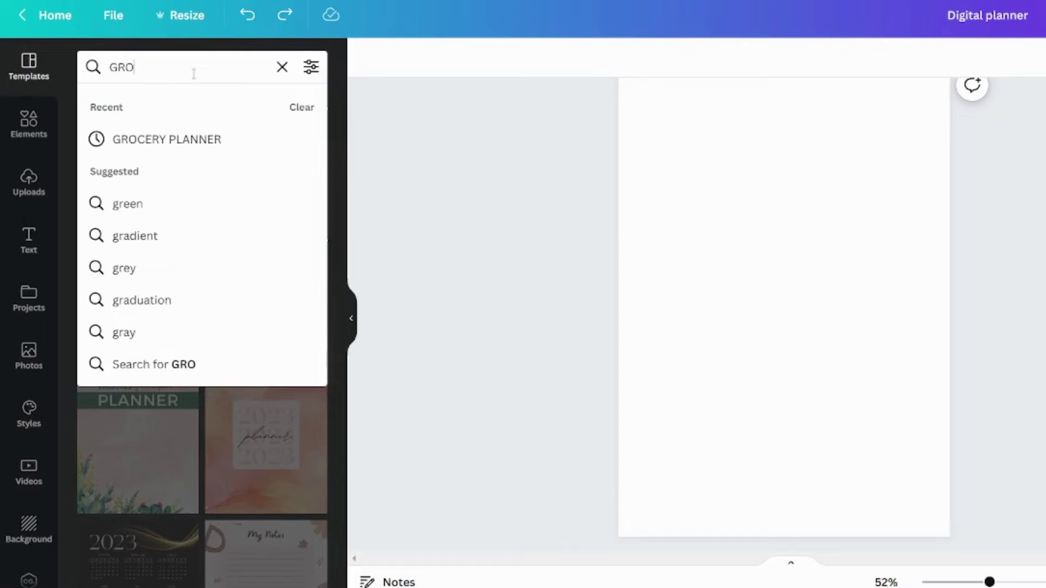
type("CERY PLANNER")
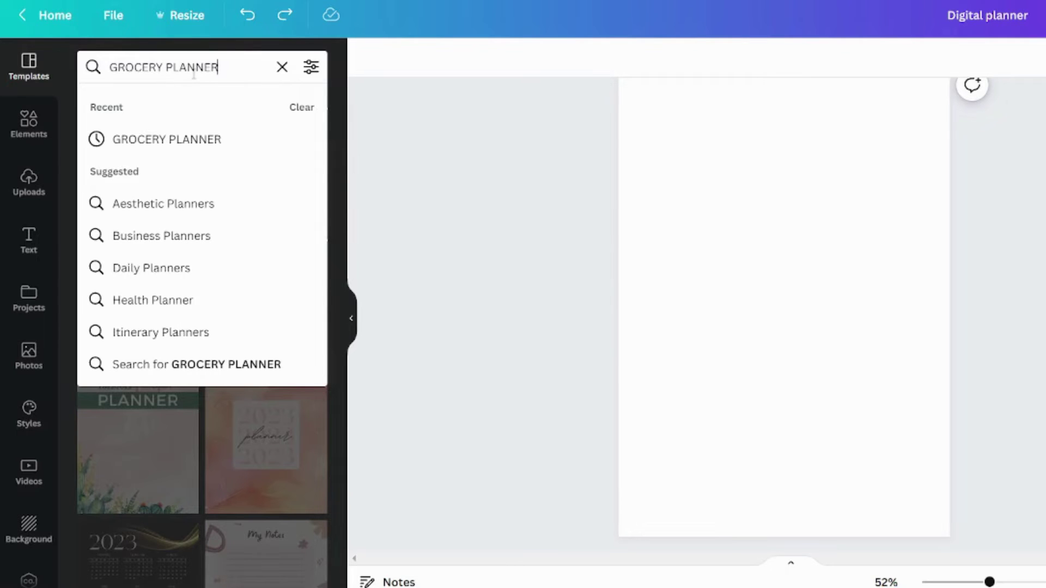
left_click(196, 140)
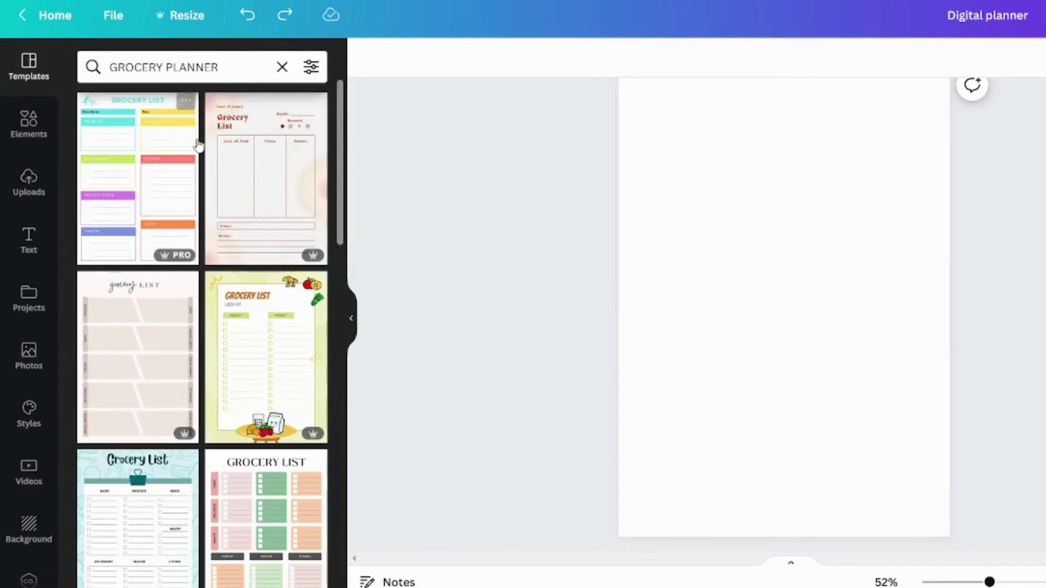
- Find the "grocery shopping list" template with nine category boxes among the results and apply it to the new page
scroll(245, 164, "down", 7)
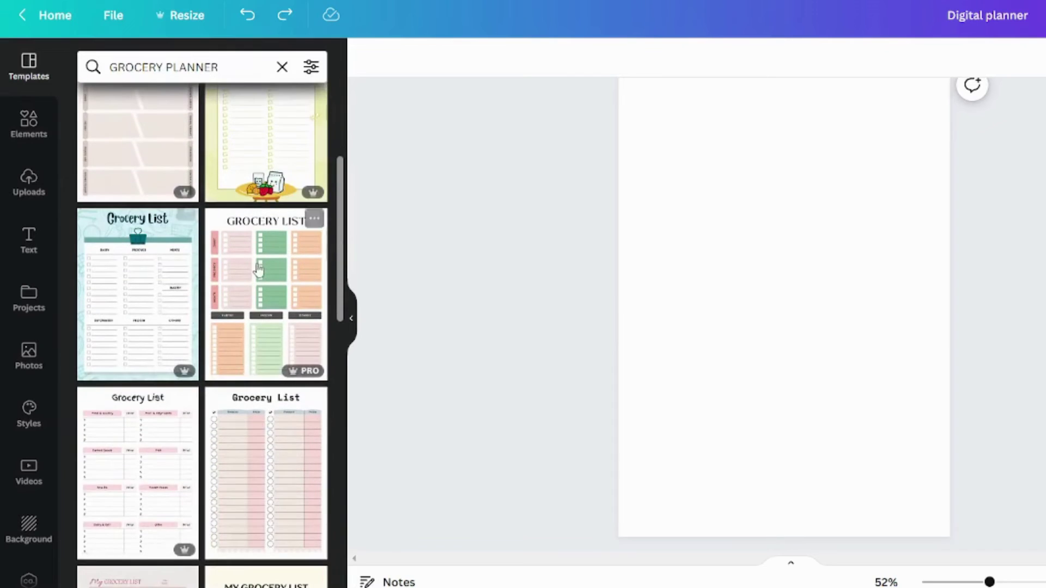
scroll(256, 467, "down", 2)
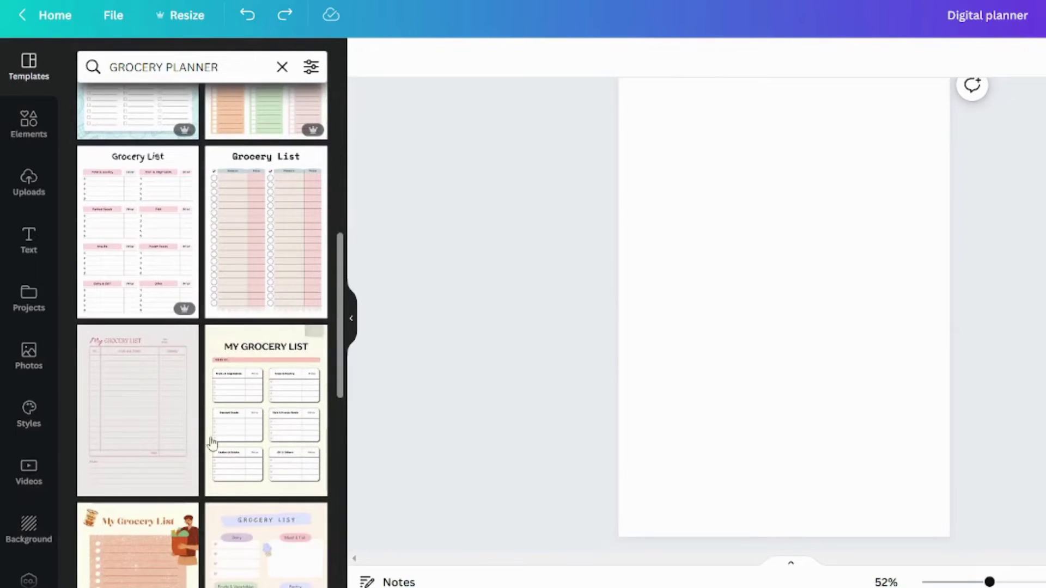
scroll(212, 442, "down", 4)
scroll(152, 458, "down", 15)
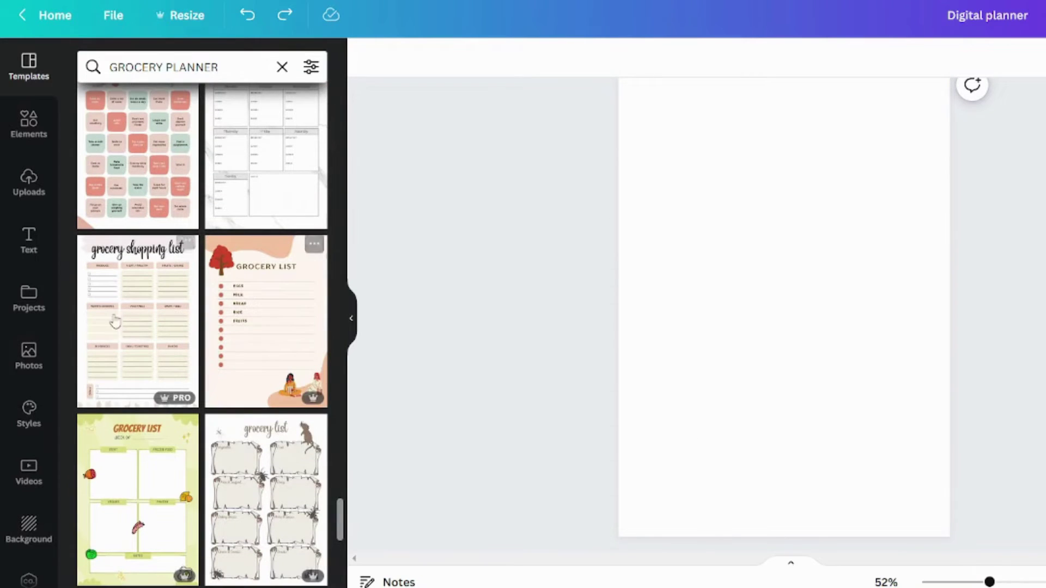
left_click(115, 321)
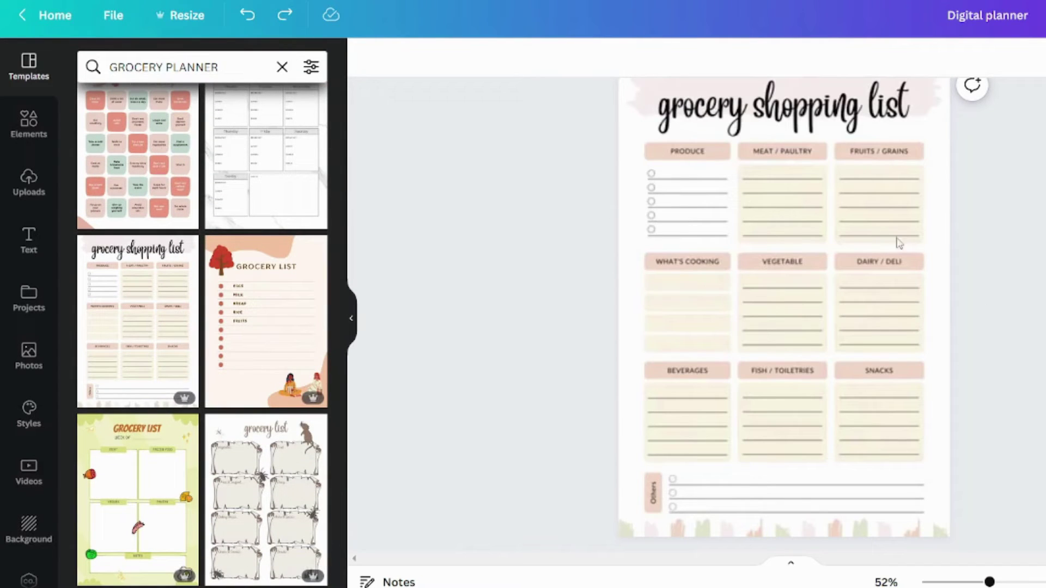
- Replace the page heading with GROCERY PLANNER and set its font to Gaegu Bold
scroll(1006, 347, "up", 2)
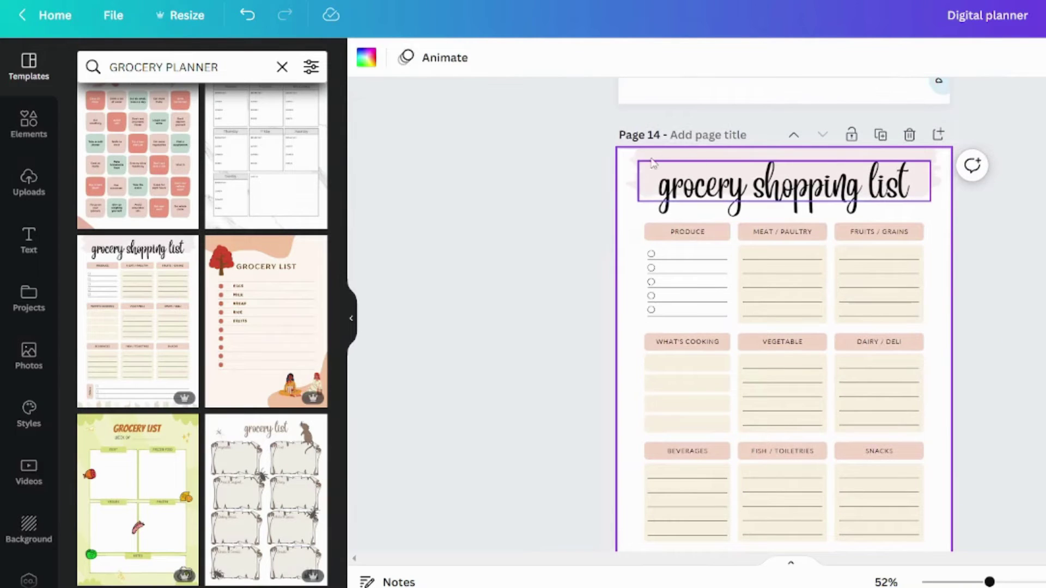
double_click(689, 180)
key("ctrl+a")
type("gR")
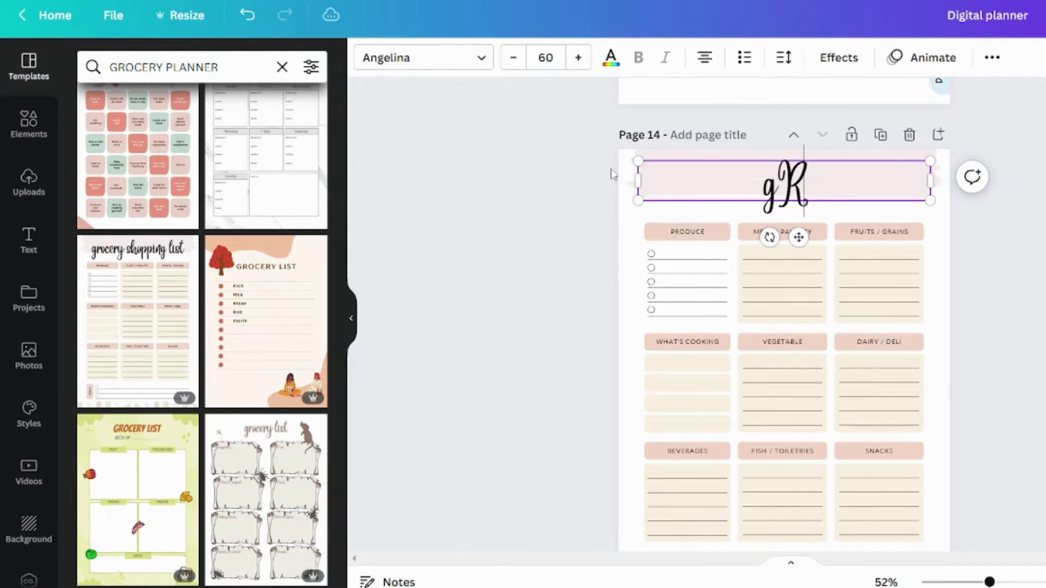
type("OCERY PLANNER")
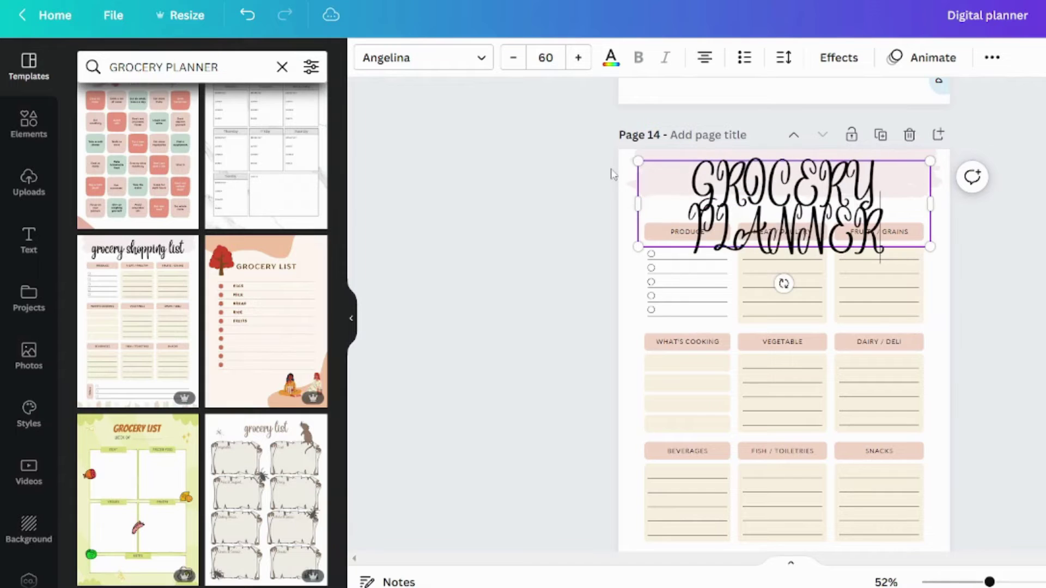
left_click(441, 60)
left_click(126, 138)
key("Escape")
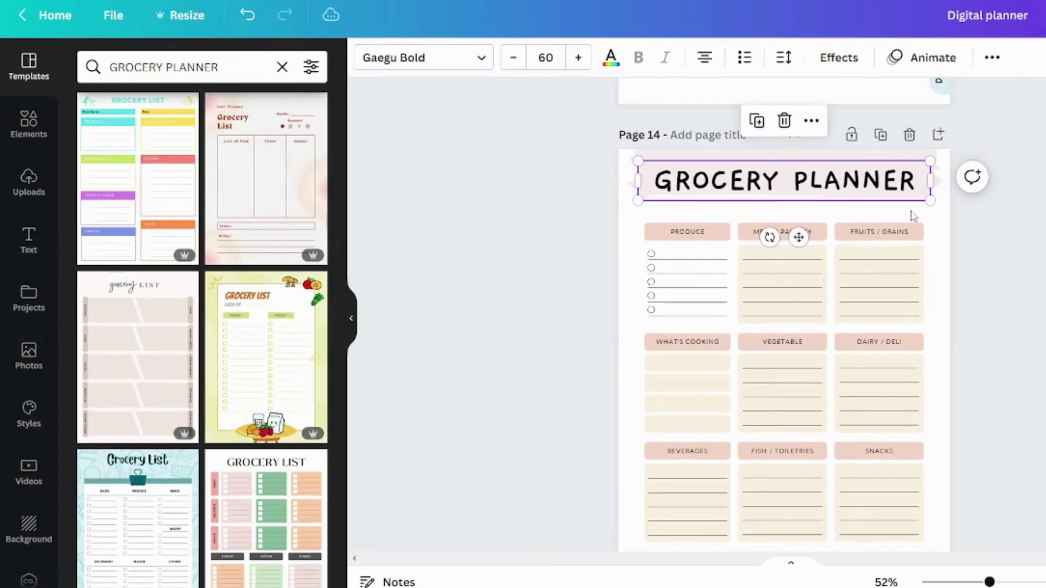
- Shrink the GROCERY PLANNER heading to size 51.7, lower it slightly, and delete the pink banner behind it
left_click_drag(779, 232, 797, 246)
left_click(811, 165)
key("Delete")
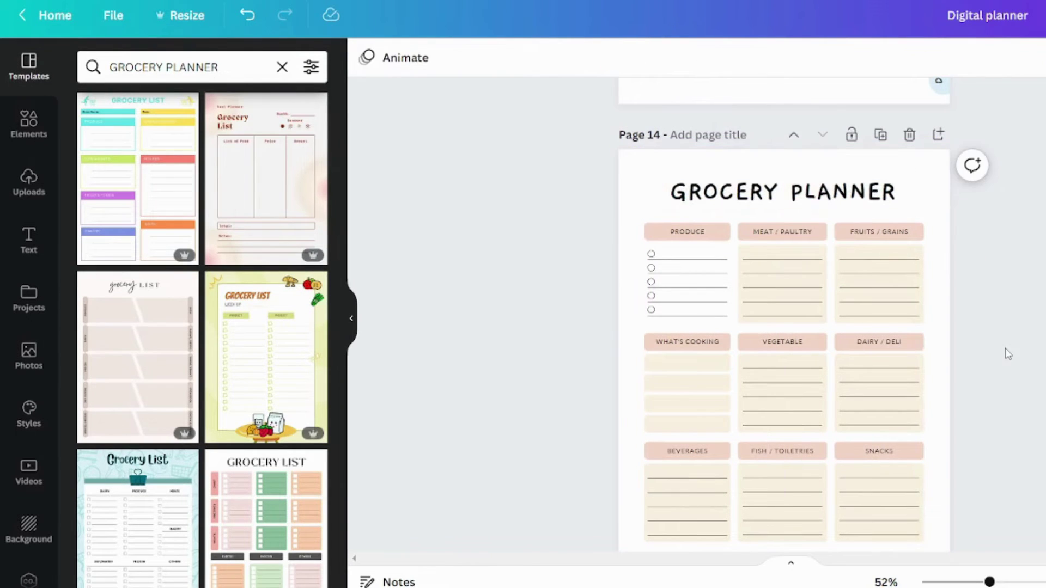
- Change the category header labels such as PRODUCE and MEAT / PAULTRY to Gaegu Bold across the design
scroll(1009, 354, "up", 2)
left_click(648, 210)
left_click(782, 210, "shift")
scroll(549, 346, "down", 1)
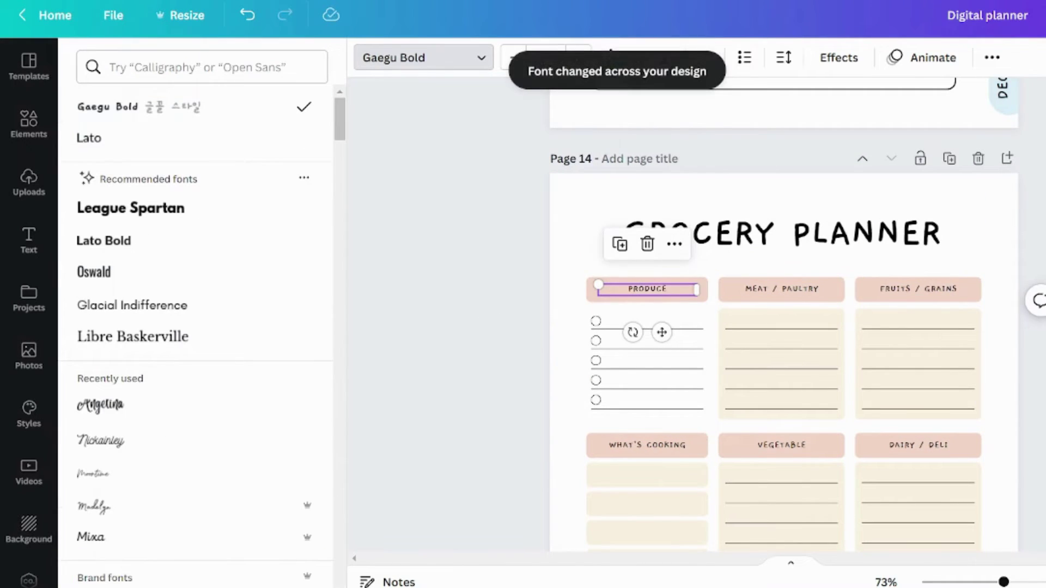
left_click(453, 231)
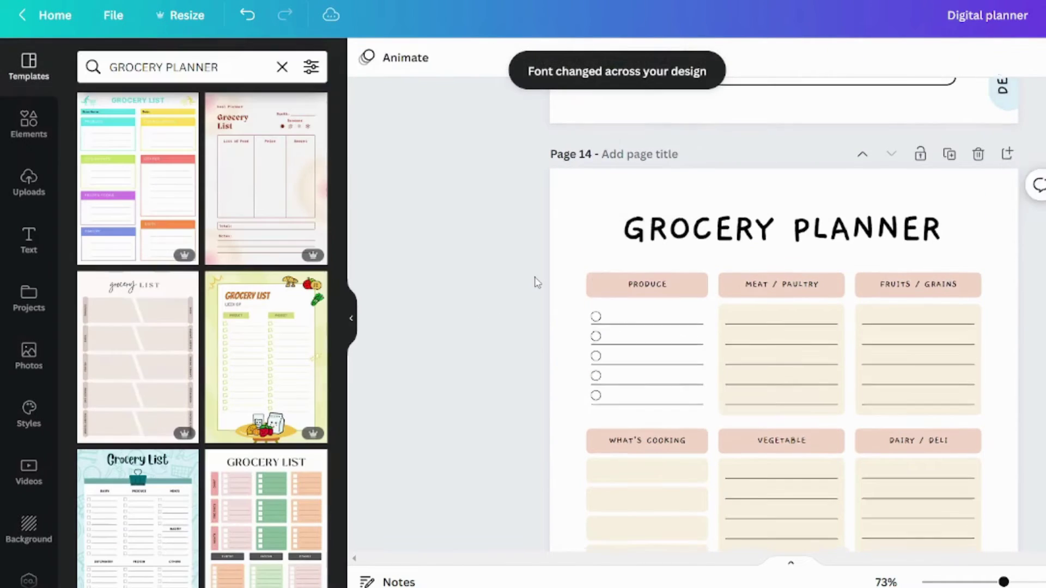
- Select the category labels together with the Others label and set their text size to 13
scroll(534, 283, "down", 3)
left_click(647, 439)
left_click(840, 443, "shift")
left_click(840, 443, "shift")
left_click(801, 439, "shift")
scroll(660, 219, "up", 3)
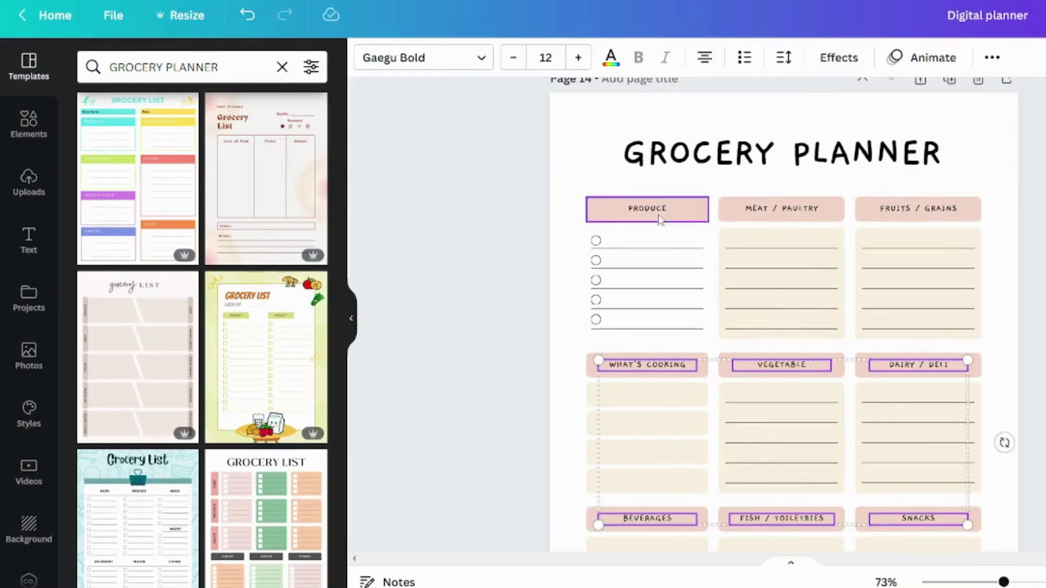
scroll(929, 217, "down", 6)
left_click(578, 57)
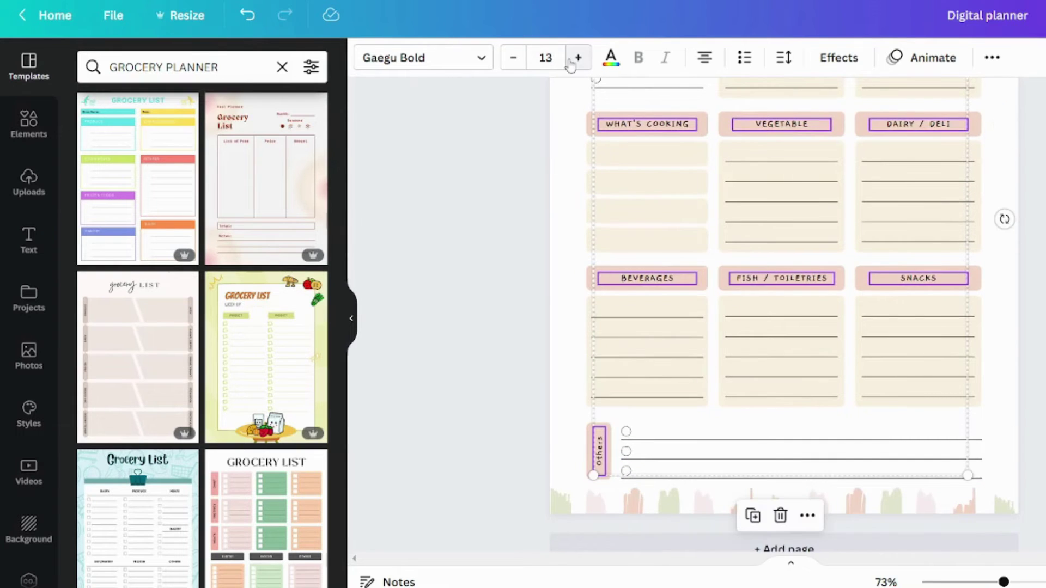
key("Escape")
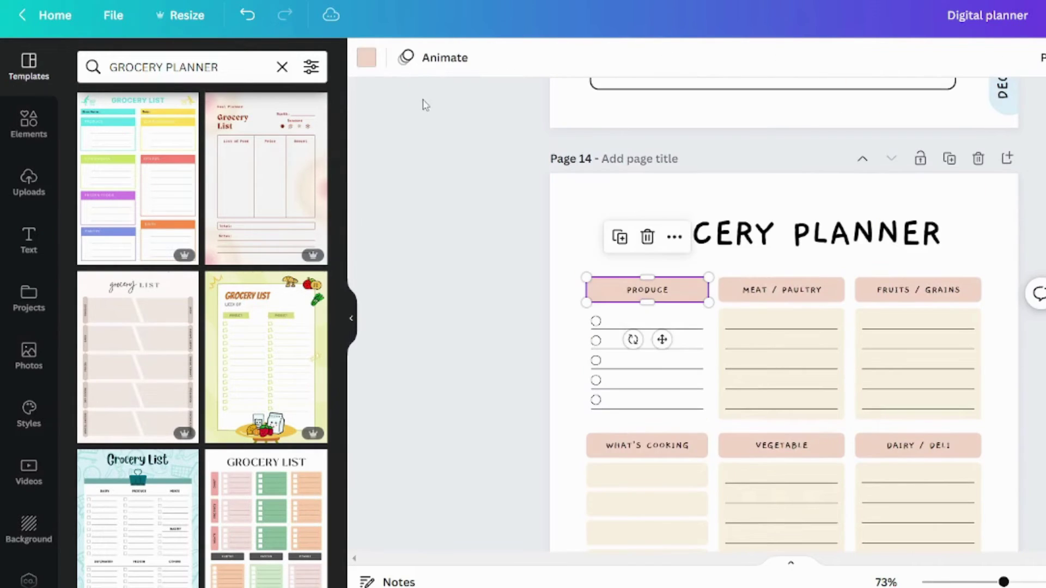
left_click(367, 57)
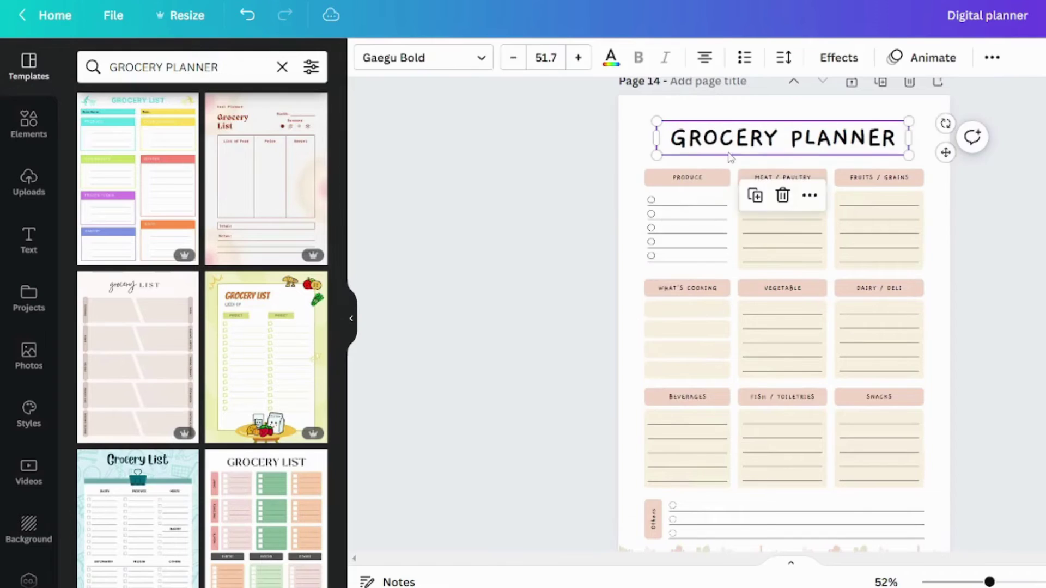
- Lower the GROCERY PLANNER heading slightly and delete the coloured brush-stroke border along the page's lower edge
left_click_drag(138, 357, 542, 474)
key("Delete")
scroll(553, 463, "up", 3)
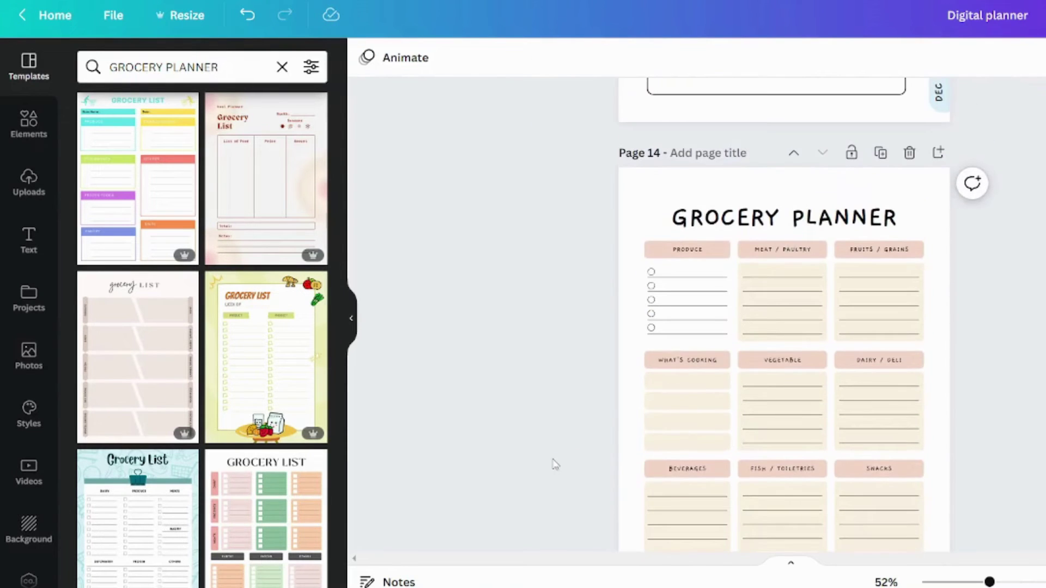
- Select all the grocery page content, scale it down slightly and reposition it to leave room for the tabs
left_click_drag(610, 200, 957, 567)
scroll(974, 450, "down", 3)
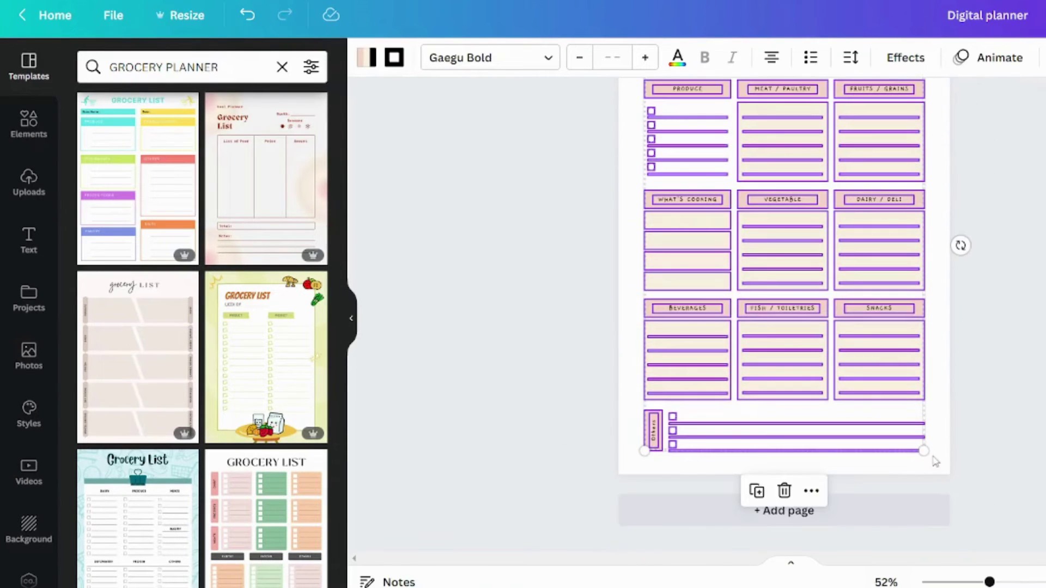
left_click_drag(921, 450, 916, 441)
left_click_drag(891, 309, 889, 321)
left_click(594, 327)
- Copy the 2023 label, section tabs and month tabs from the December page and paste them onto the grocery page
scroll(652, 331, "up", 14)
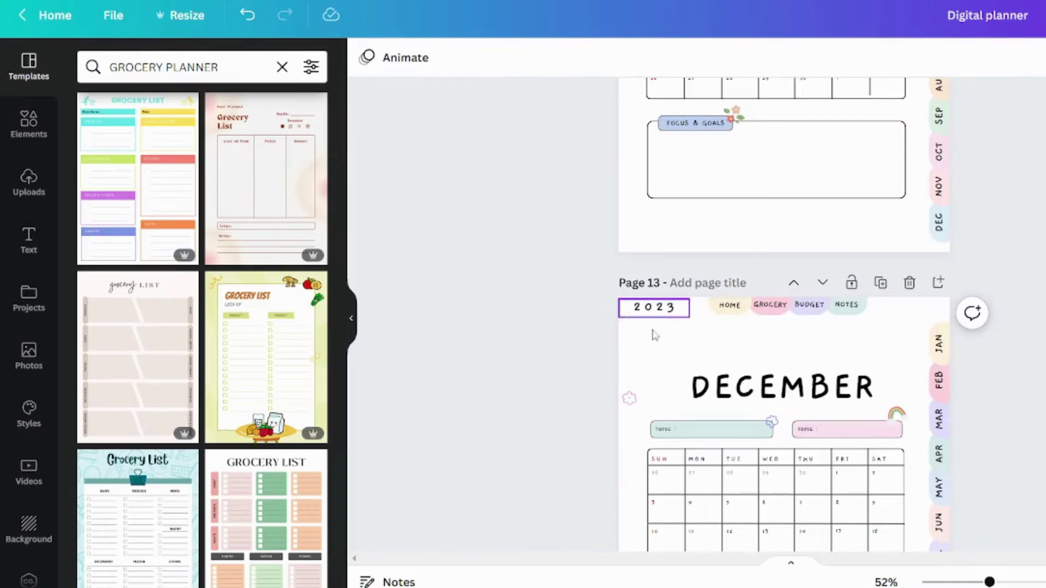
left_click(644, 310)
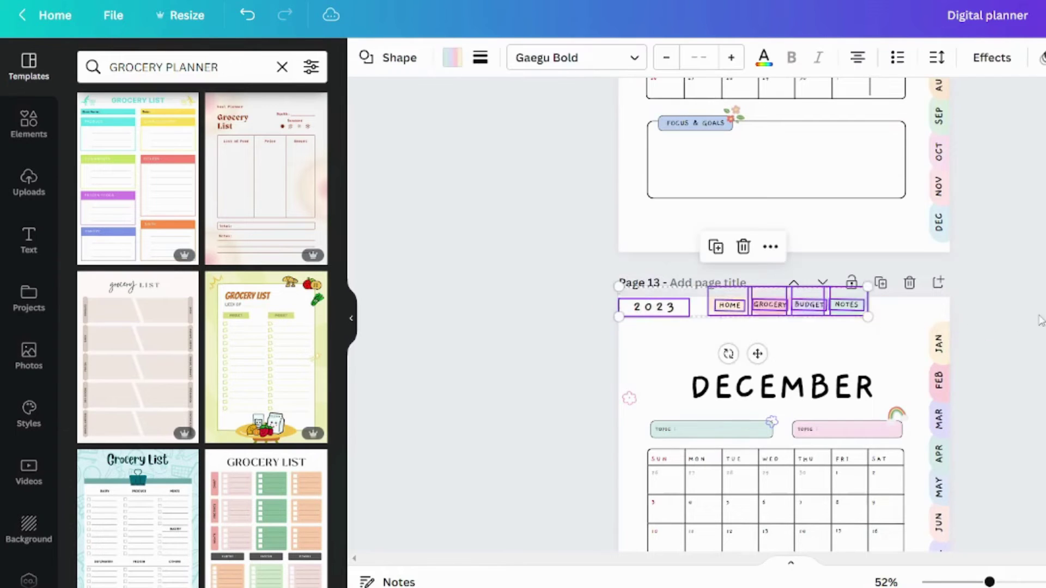
scroll(1005, 345, "down", 5)
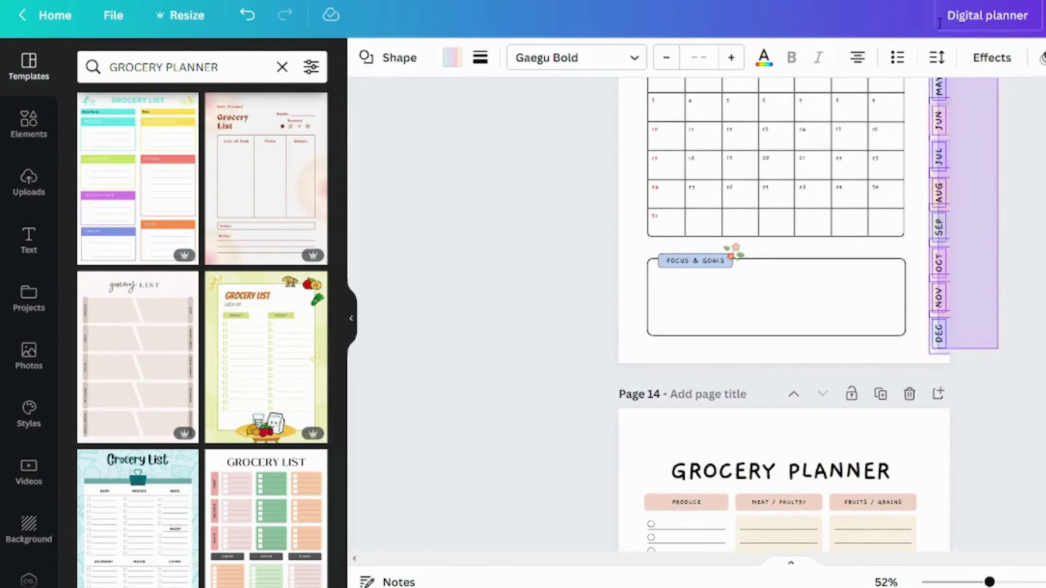
scroll(1014, 327, "up", 5)
left_click_drag(944, 301, 944, 301)
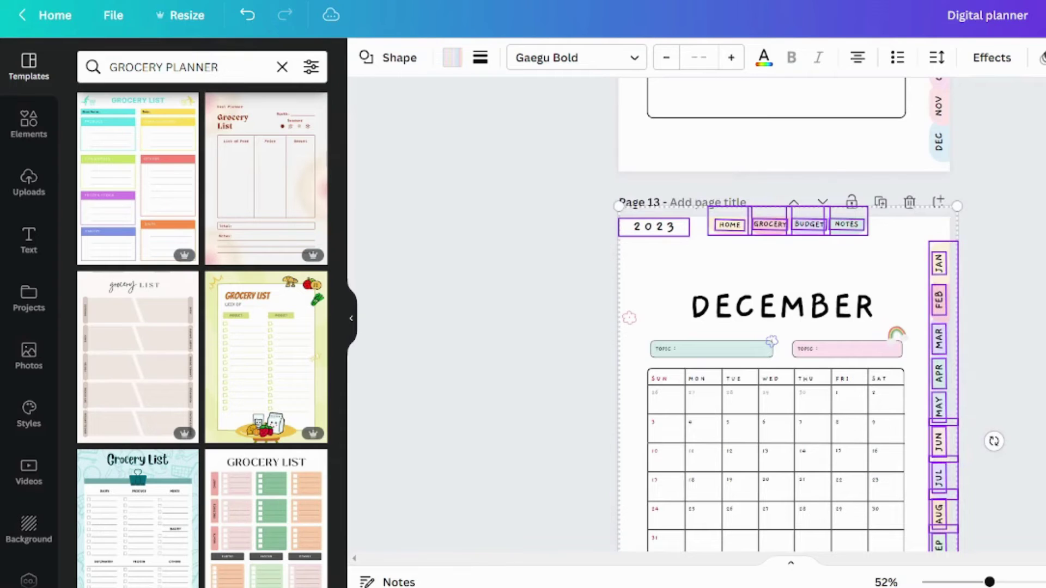
scroll(784, 315, "down", 5)
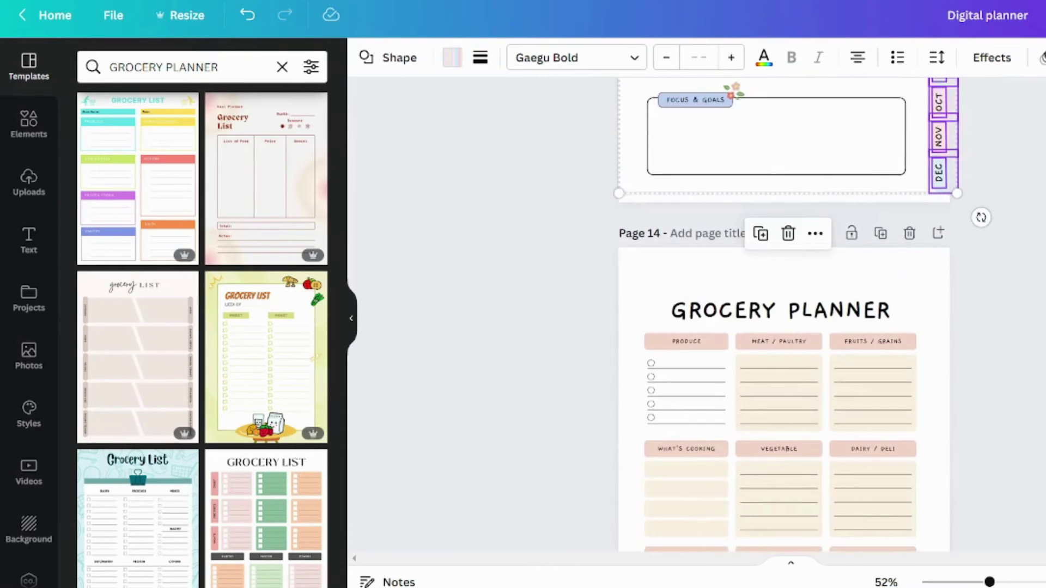
left_click(919, 283)
key("ctrl+v")
left_click(919, 283)
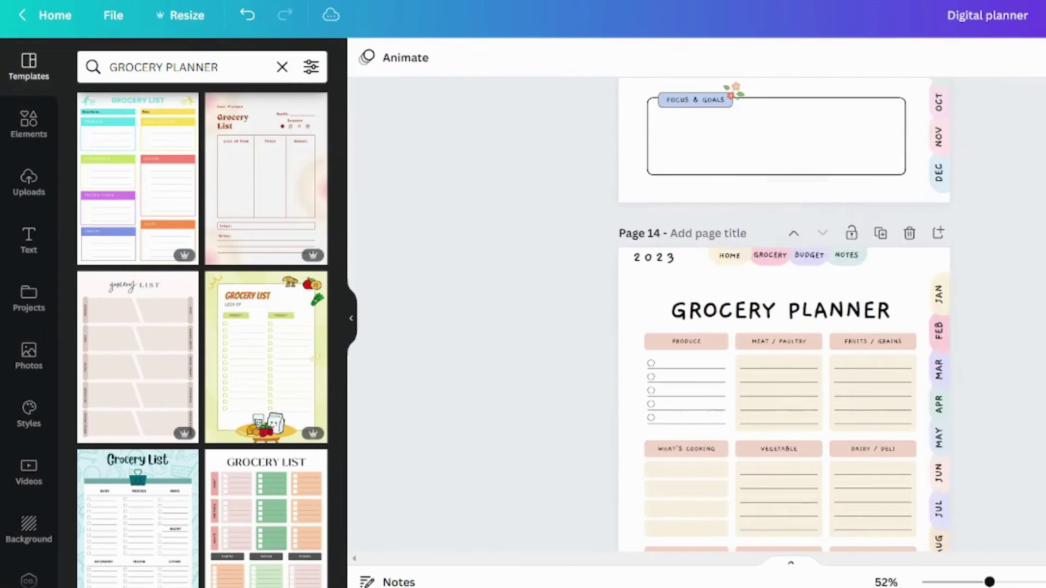
- Fill the PRODUCE header with the cream colour sampled from the JAN tab
scroll(1043, 323, "down", 1)
scroll(1043, 323, "down", 2)
left_click(638, 194)
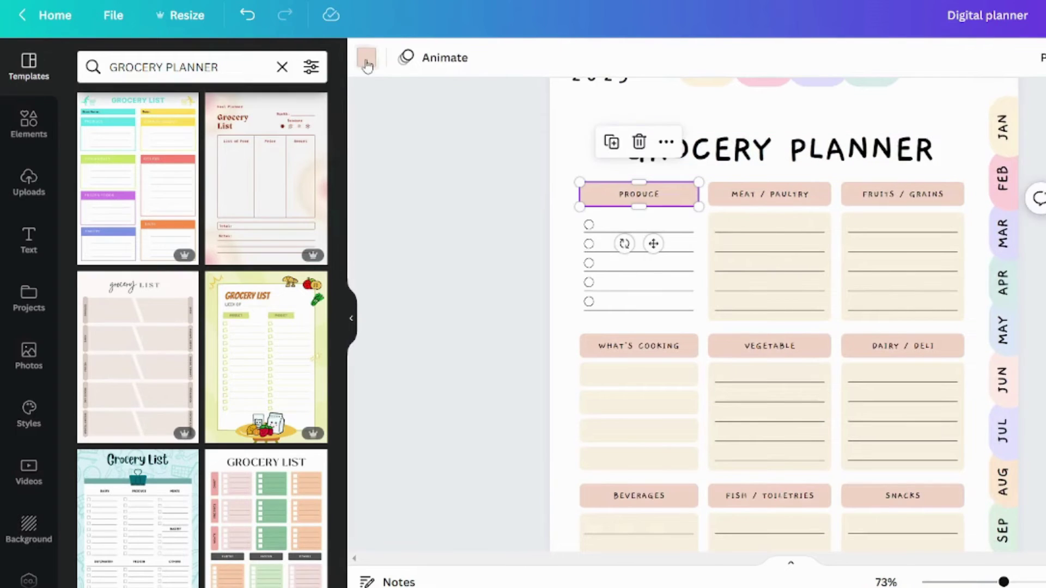
left_click(367, 57)
left_click(93, 141)
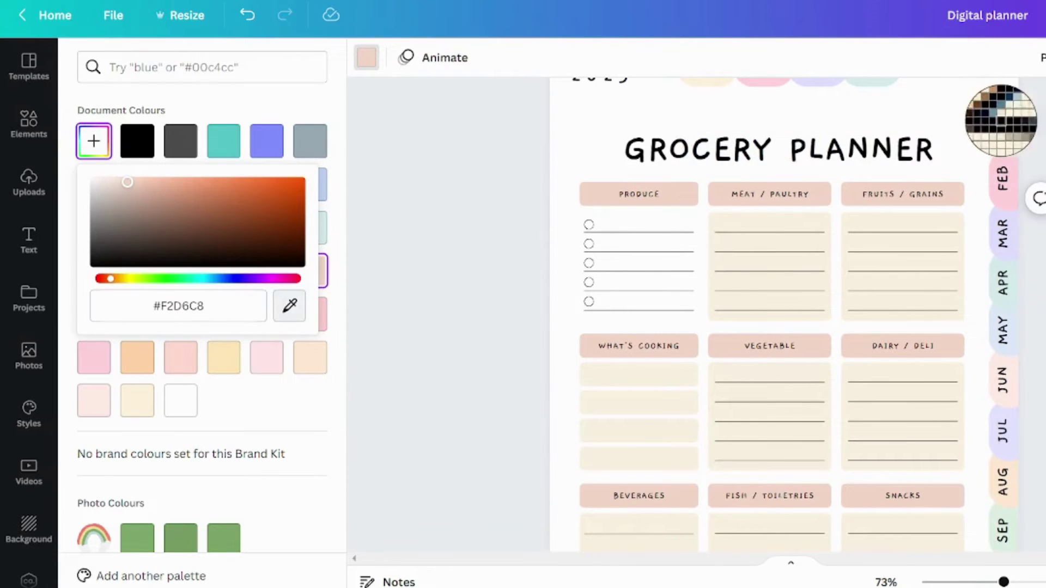
left_click(1009, 109)
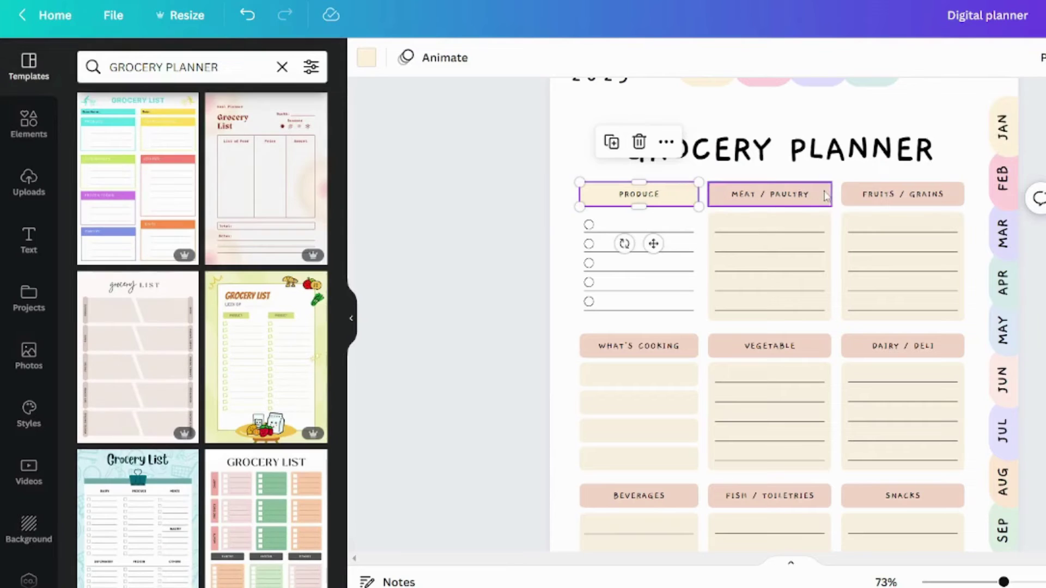
- Fill the MEAT / PAULTRY header with pink from the document colours
left_click(825, 191)
left_click(367, 57)
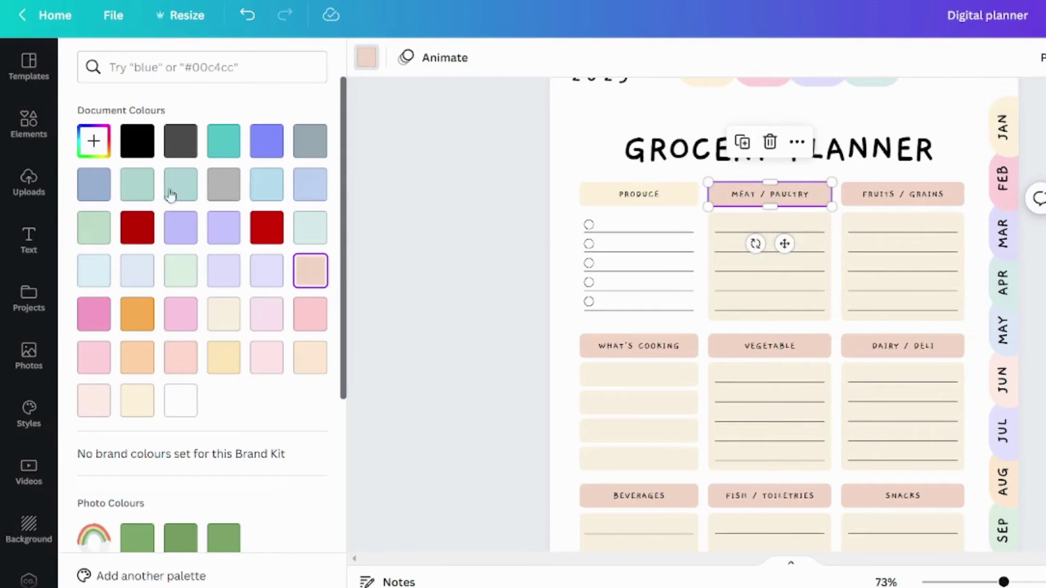
left_click(185, 323)
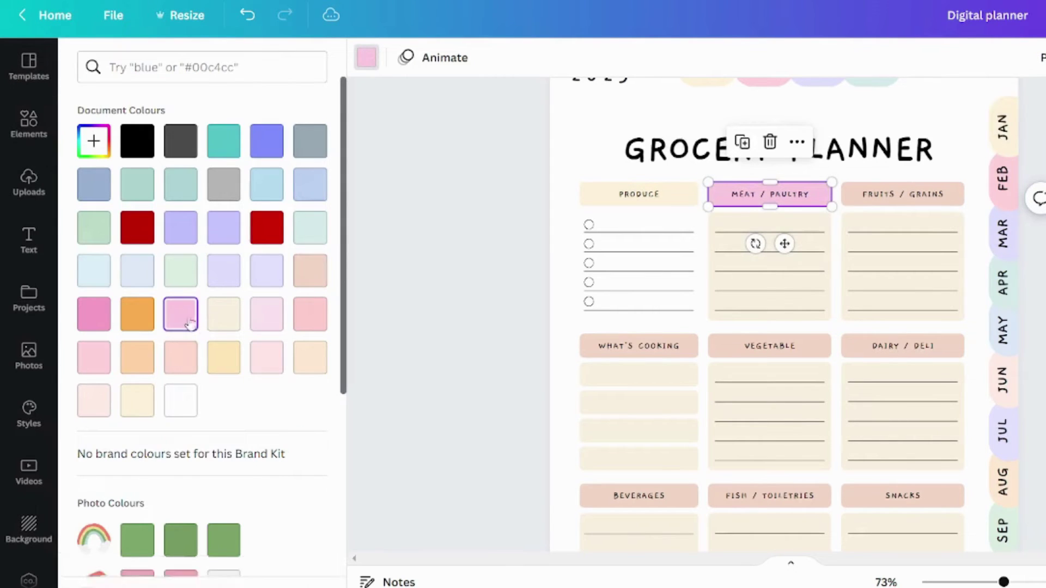
left_click(469, 267)
- Fill the FRUITS / GRAINS header with lavender and the box below MEAT / PAULTRY with light green
left_click(941, 186)
left_click(366, 57)
left_click(224, 267)
left_click(769, 240)
left_click(140, 267)
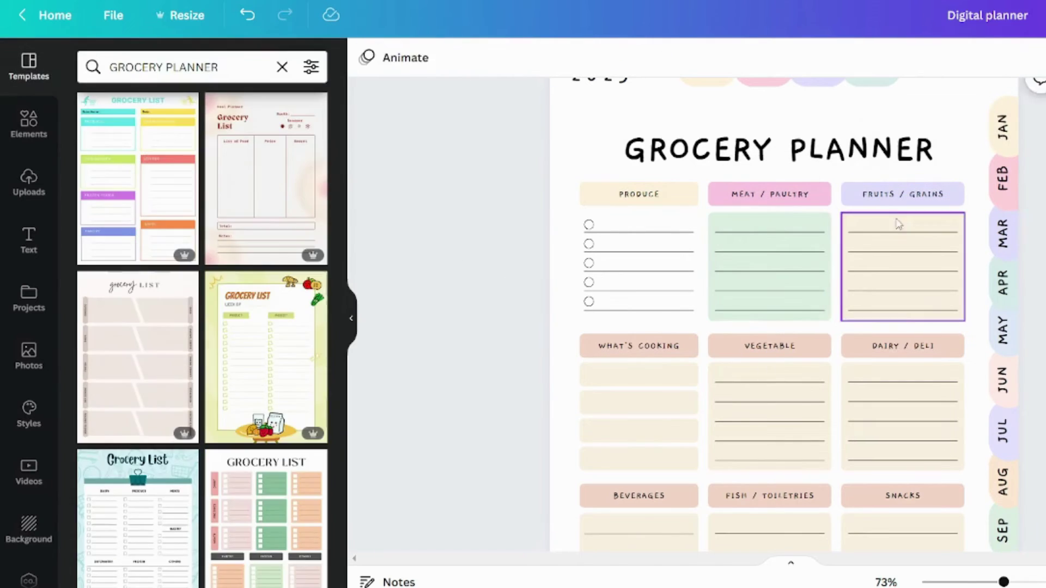
- Fill the FRUITS / GRAINS box with light pink, and the WHAT'S COOKING and VEGETABLE headers with light green and pink
left_click(897, 222)
scroll(897, 235, "down", 2)
left_click(639, 266)
left_click(367, 57)
left_click(310, 314)
- Fill the DAIRY / DELI header with purple and the first strip below WHAT'S COOKING with lavender
left_click(902, 267)
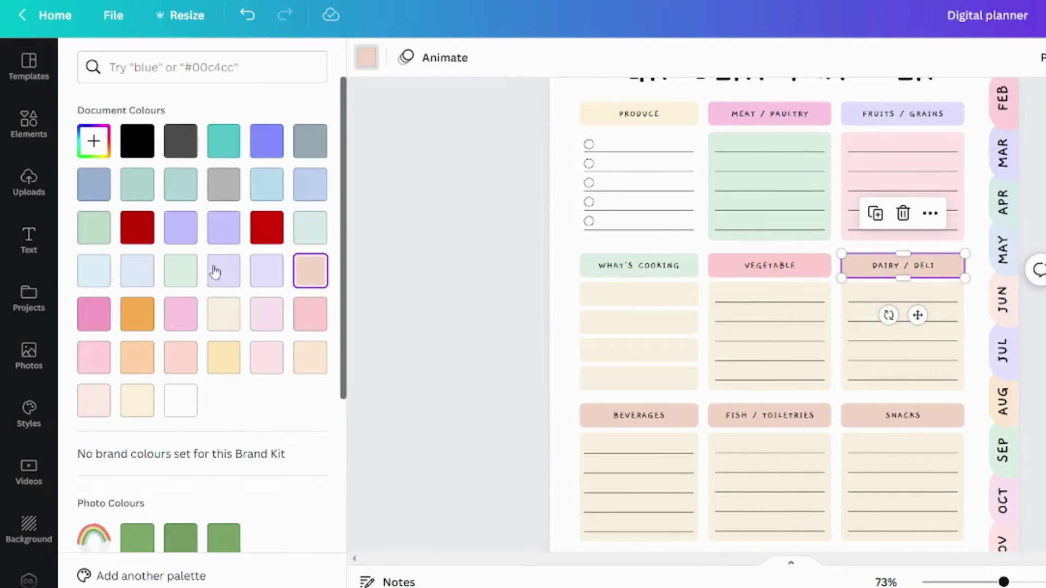
left_click(222, 271)
left_click(637, 295)
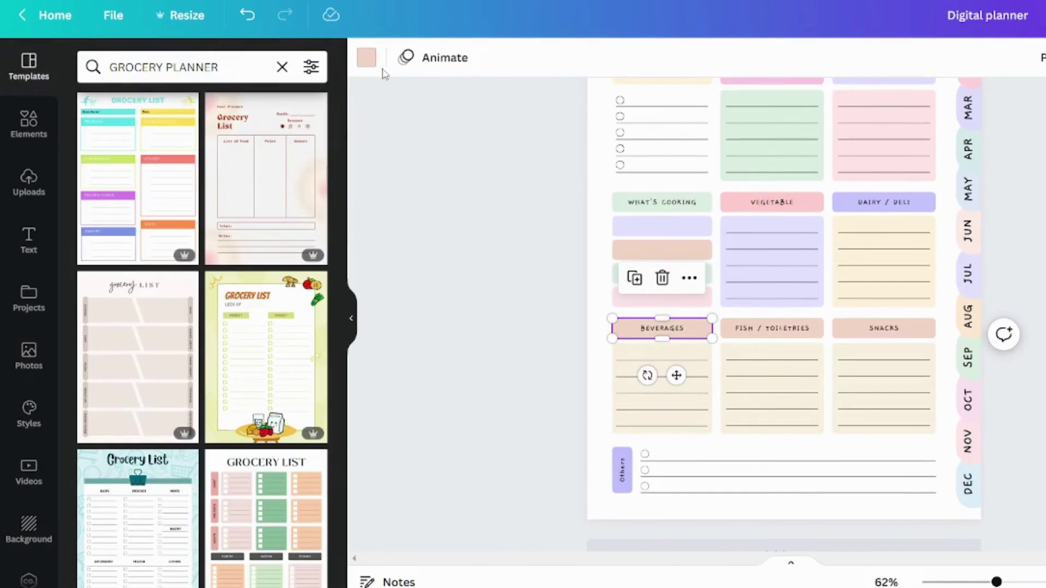
- Fill the BEVERAGES, FISH / TOILETRIES and SNACKS headers with pink, light blue and teal, and their boxes with light green, light pink and light blue
scroll(763, 273, "up", 3)
left_click(884, 488)
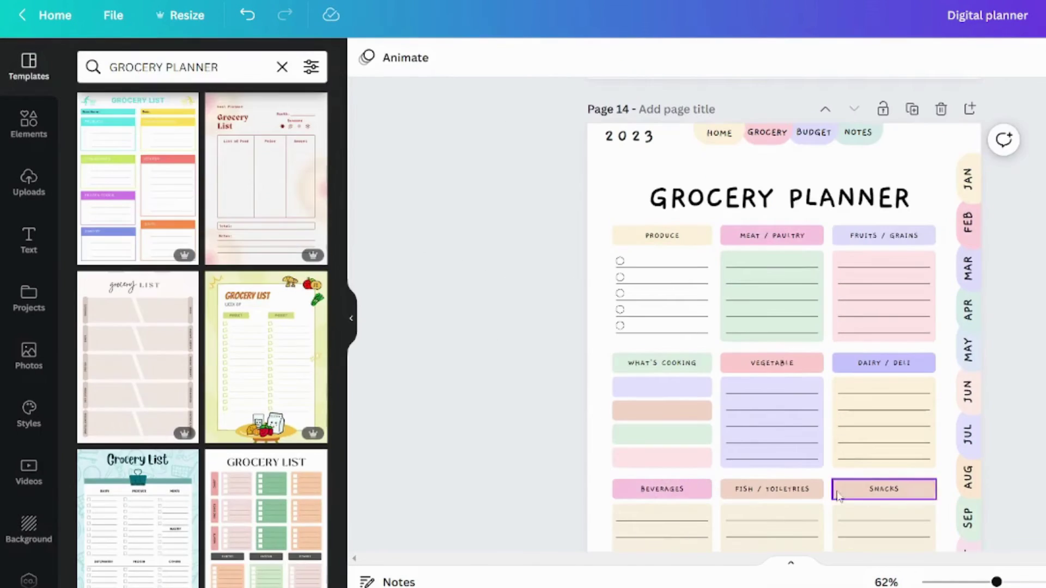
left_click(366, 58)
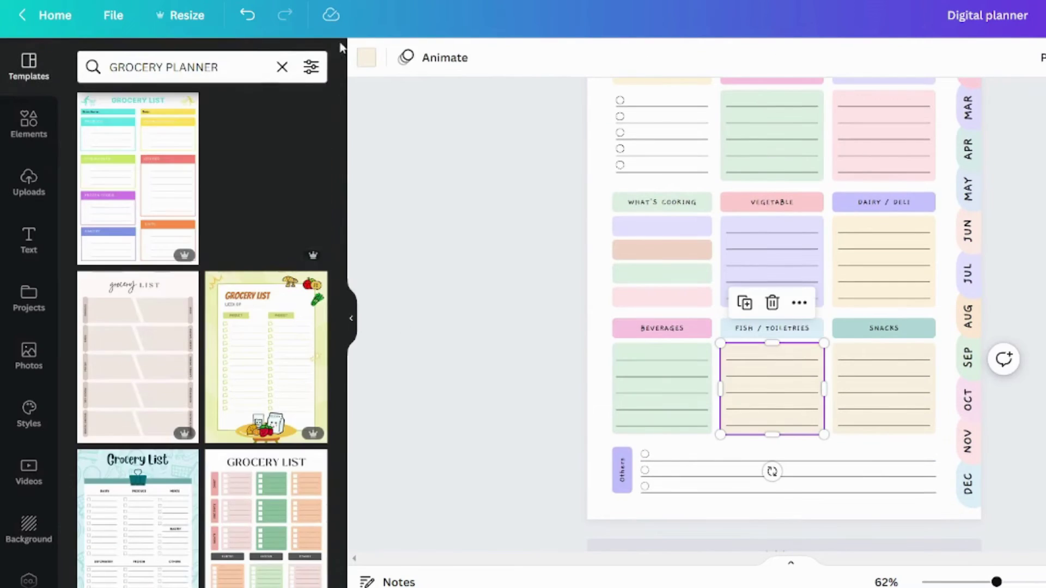
left_click(94, 270)
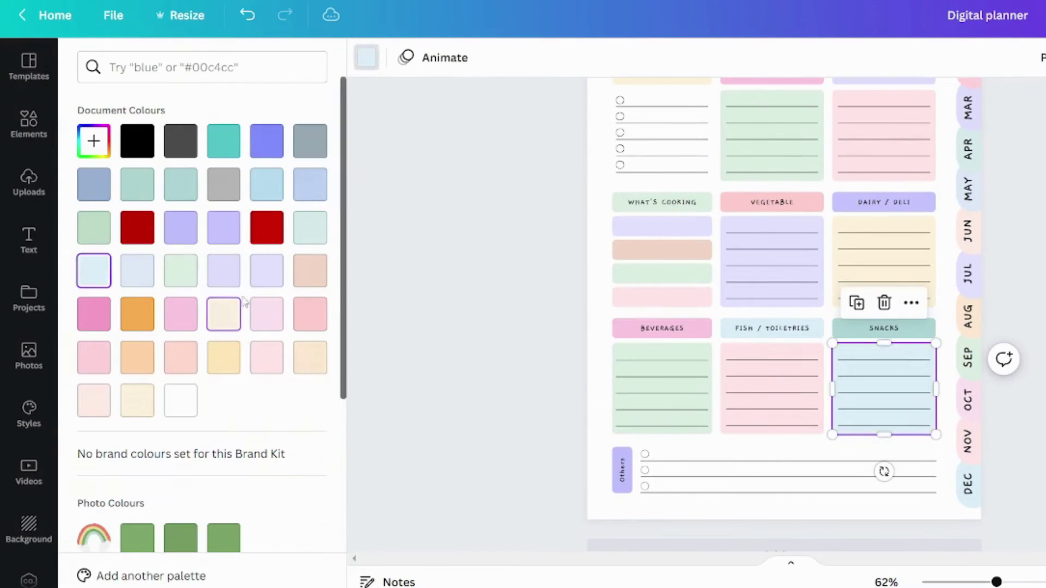
key("Escape")
- Review the recoloured grocery planner page from its title to the Others section
scroll(784, 314, "up", 6)
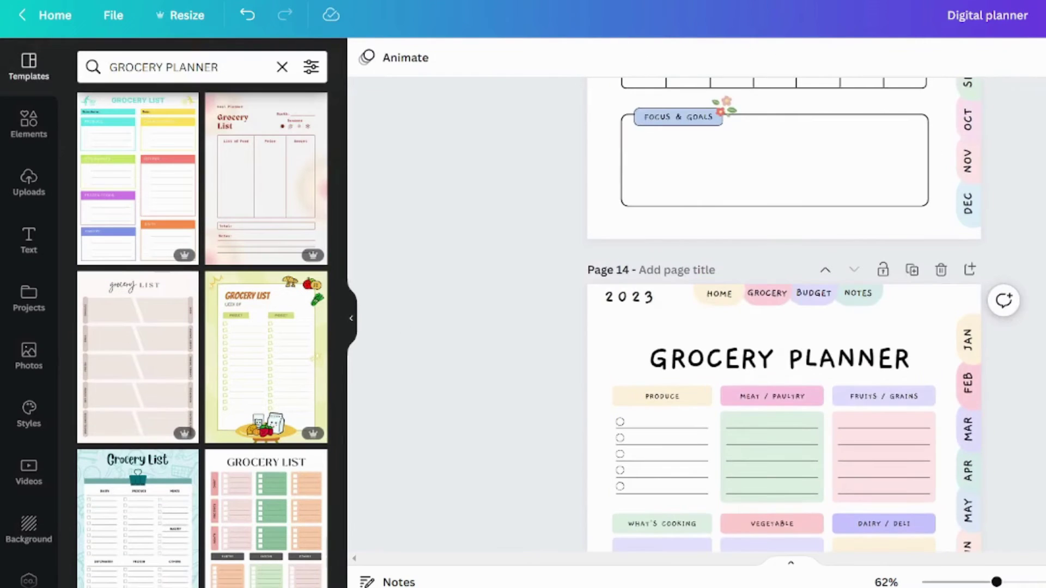
scroll(783, 314, "down", 2)
scroll(783, 314, "down", 3)
scroll(784, 314, "down", 3)
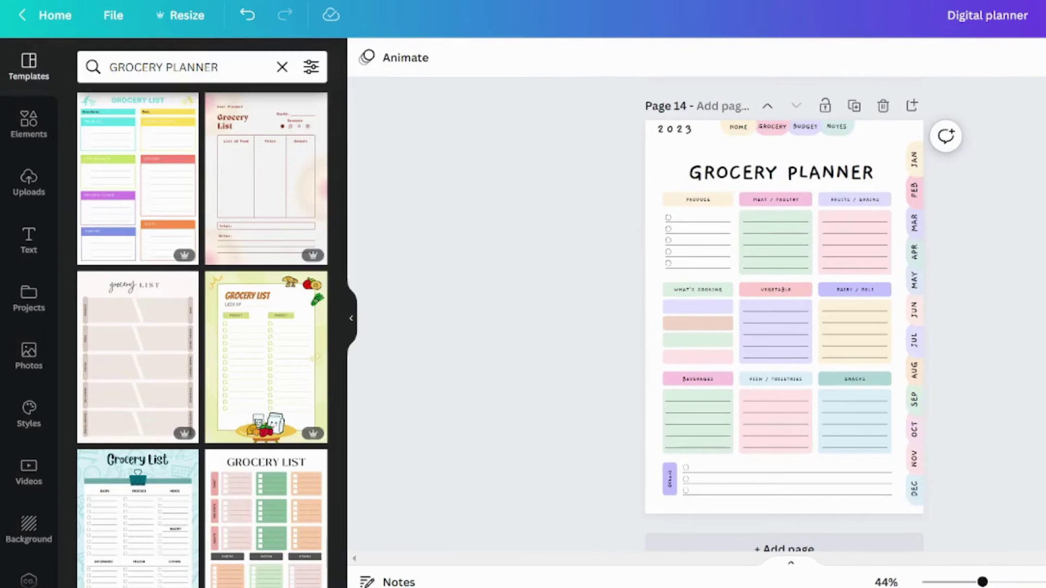
scroll(784, 327, "up", 3)
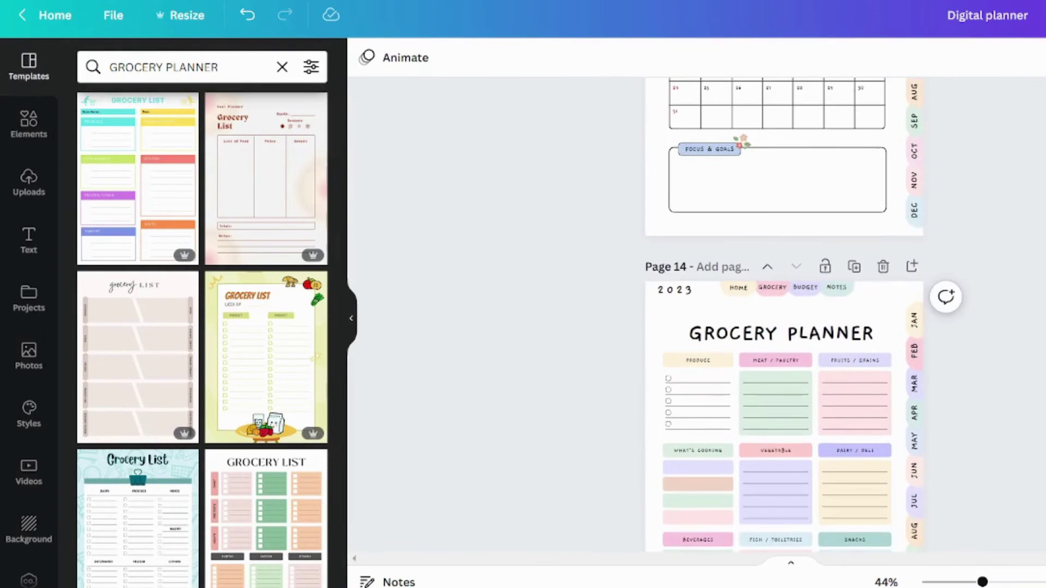
scroll(700, 218, "down", 4)
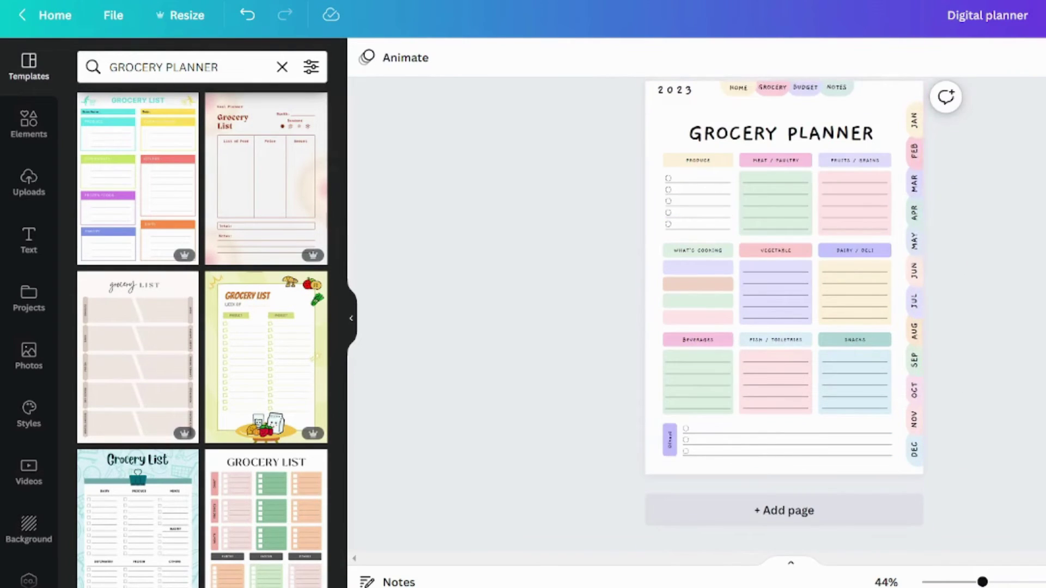
scroll(784, 327, "up", 3)
scroll(785, 327, "down", 3)
scroll(784, 327, "up", 2)
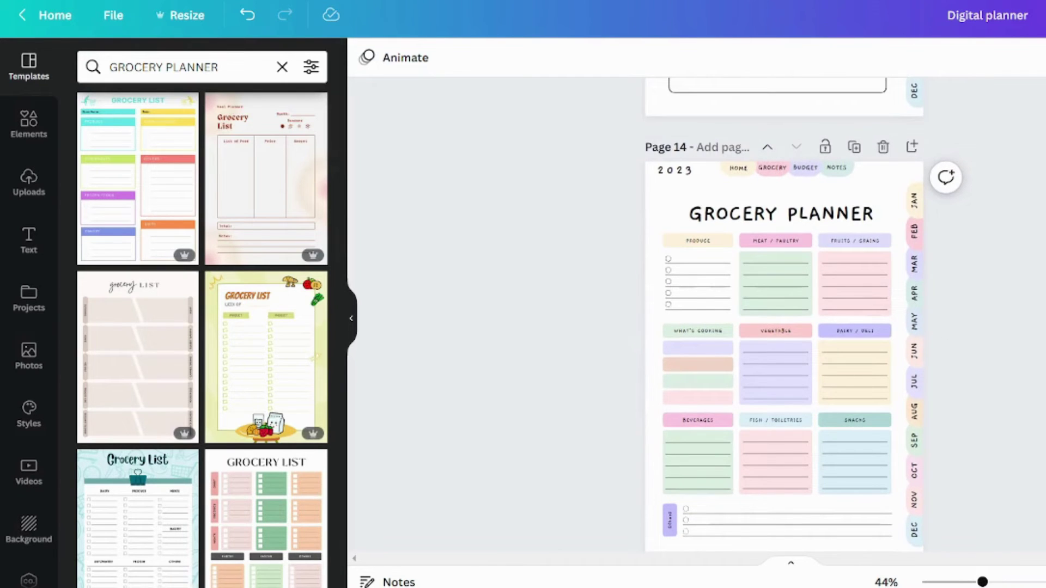
scroll(785, 327, "down", 2)
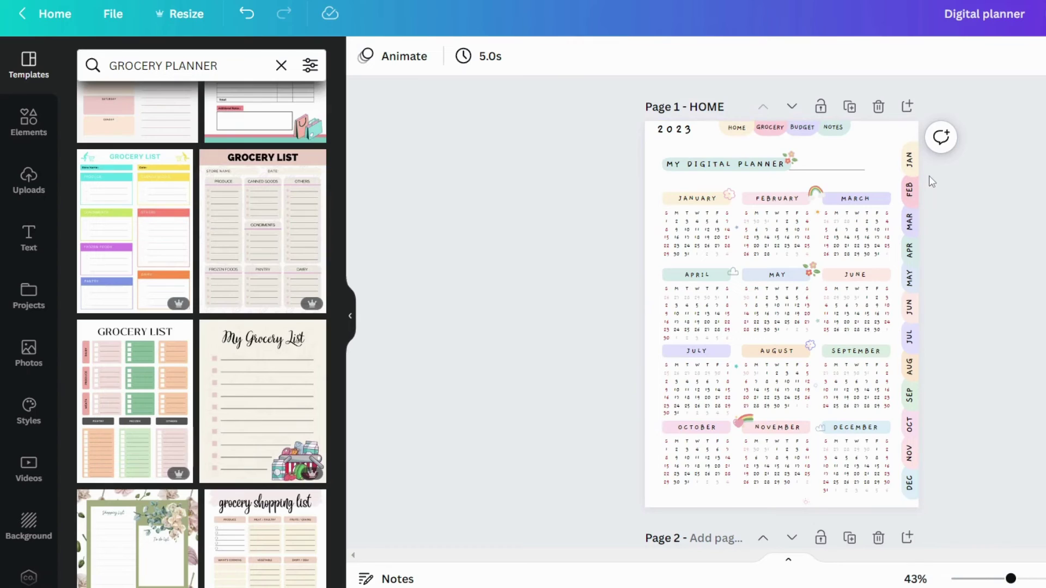
- Examine the document pages offered as link targets for the JAN tab label on the HOME page
scroll(929, 169, "up", 5)
left_click(1002, 186)
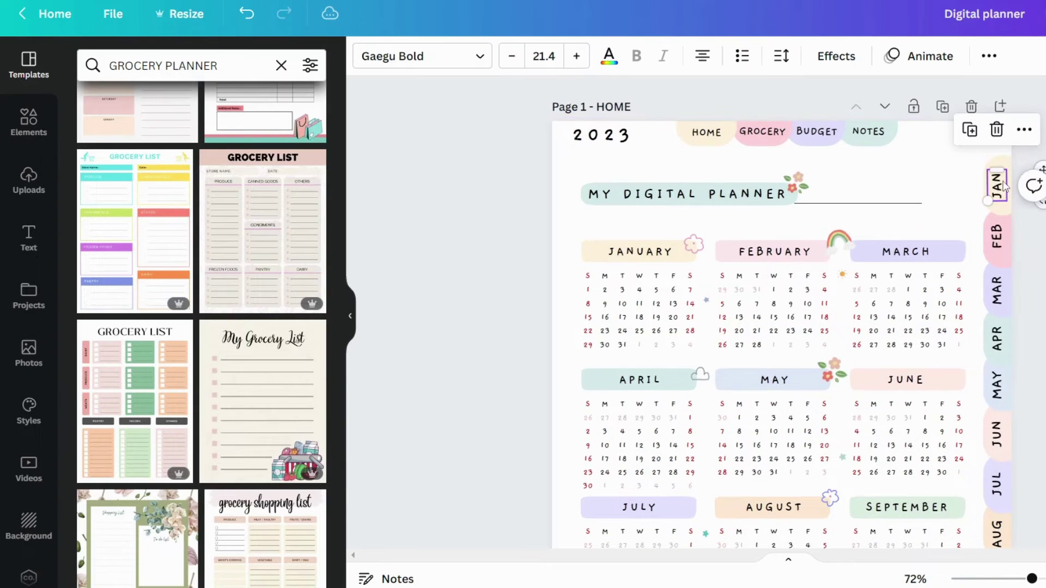
left_click(996, 59)
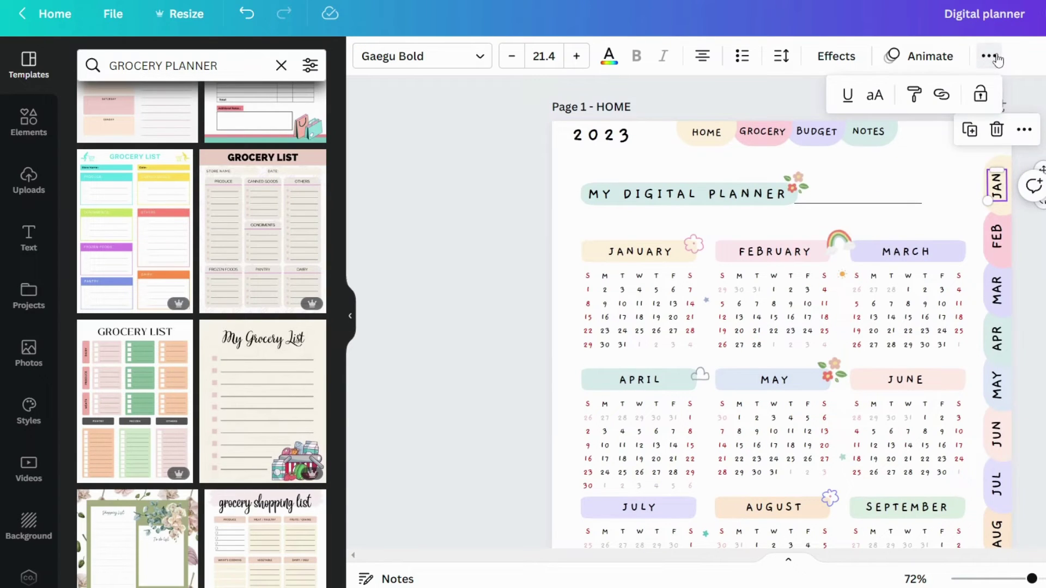
left_click(949, 97)
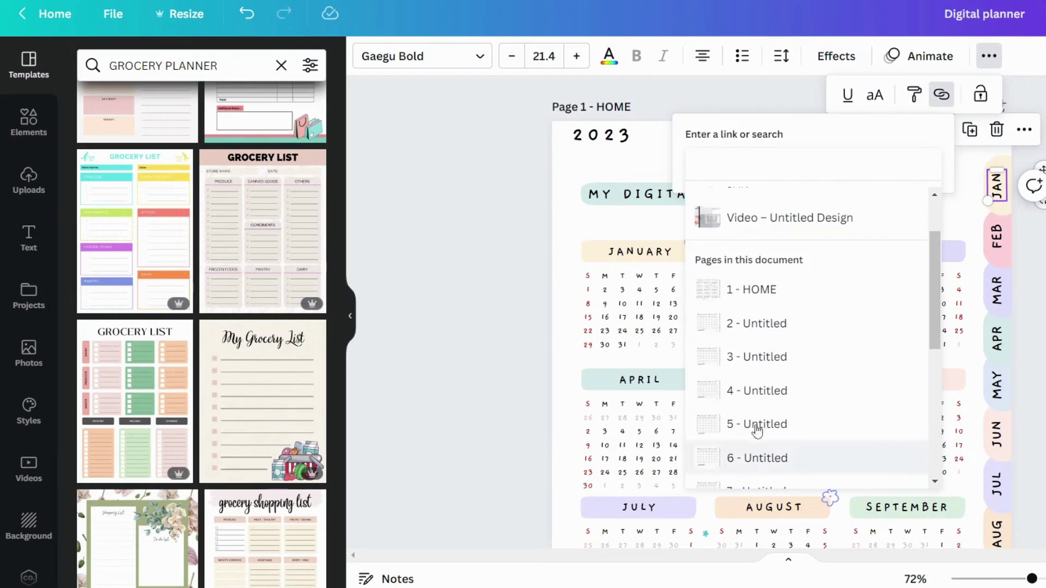
scroll(767, 285, "down", 2)
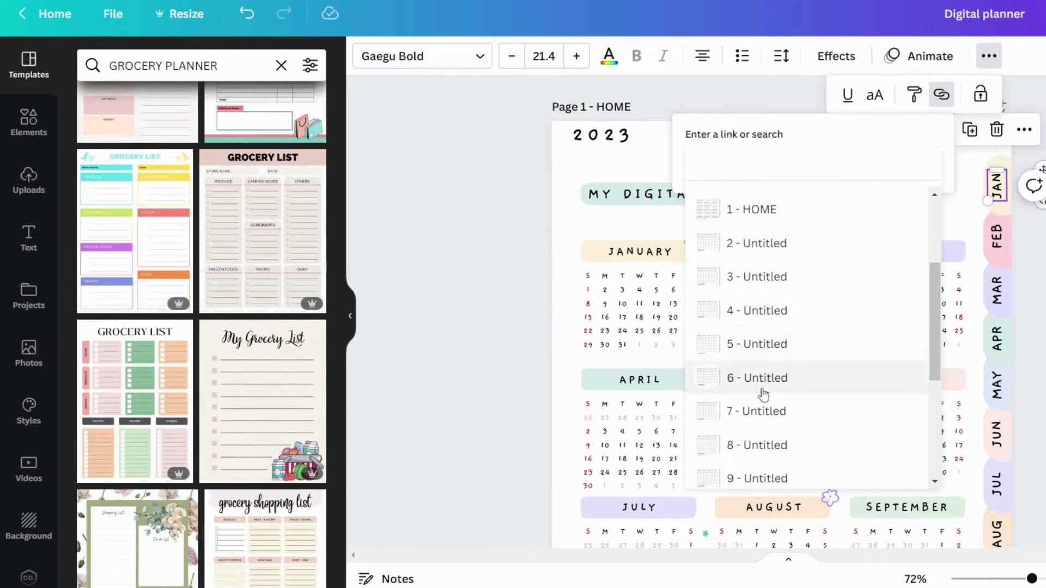
scroll(763, 392, "down", 3)
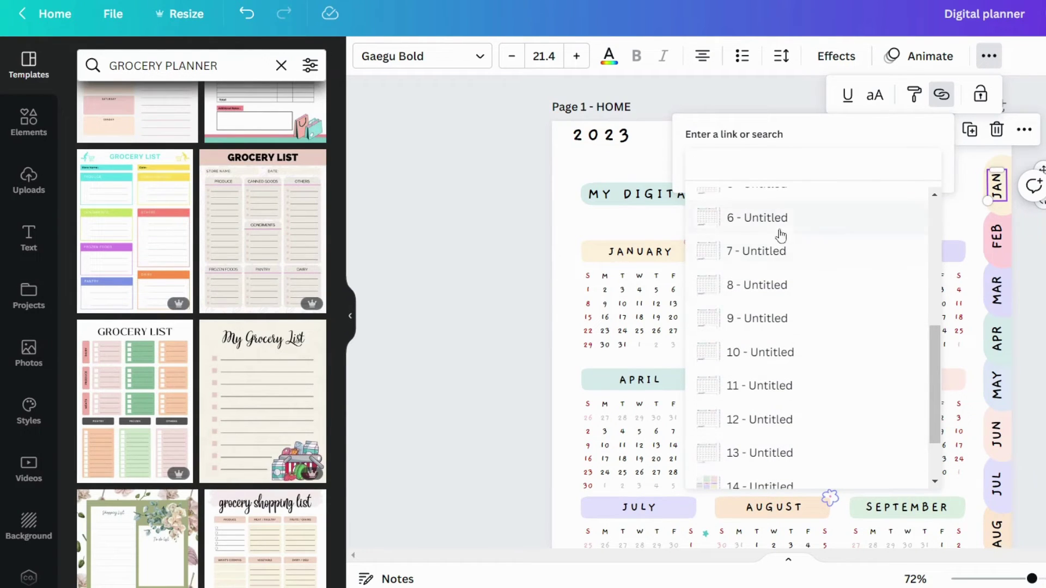
scroll(793, 264, "up", 2)
scroll(774, 278, "up", 2)
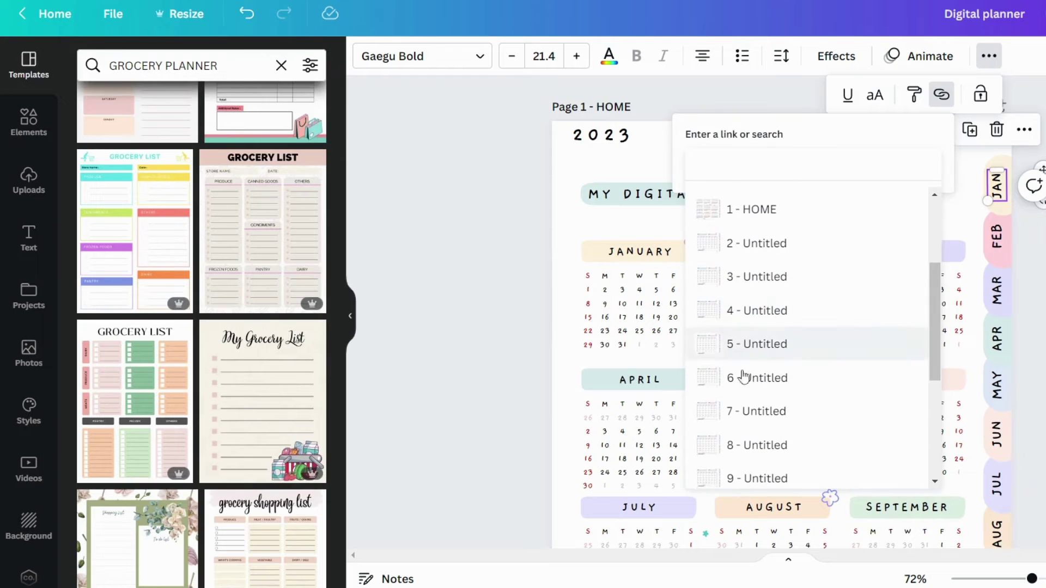
left_click(801, 223)
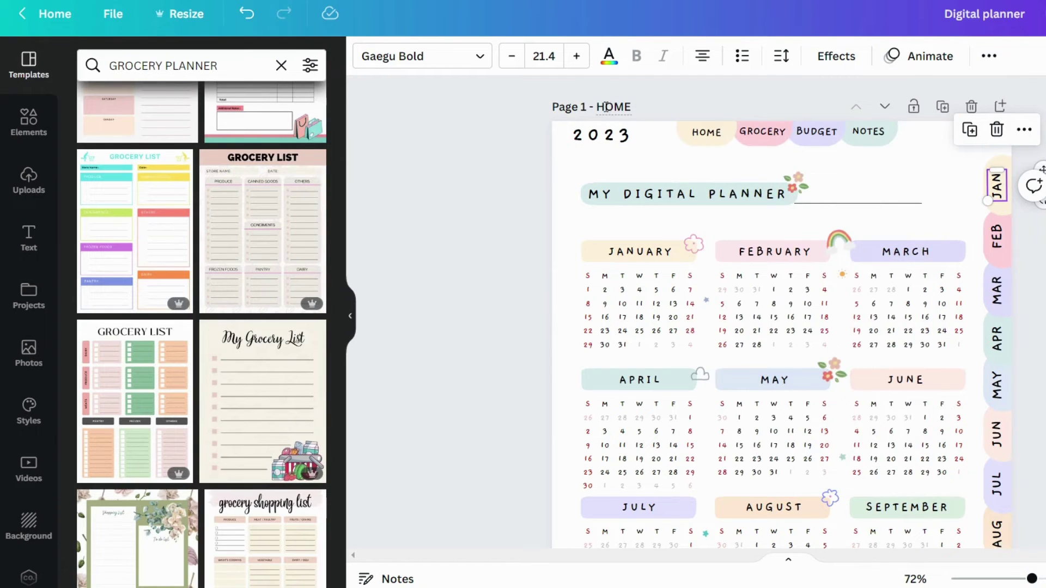
- Title the twelve calendar pages Jan to Dec by month and the grocery planner page Grocery
scroll(817, 164, "down", 10)
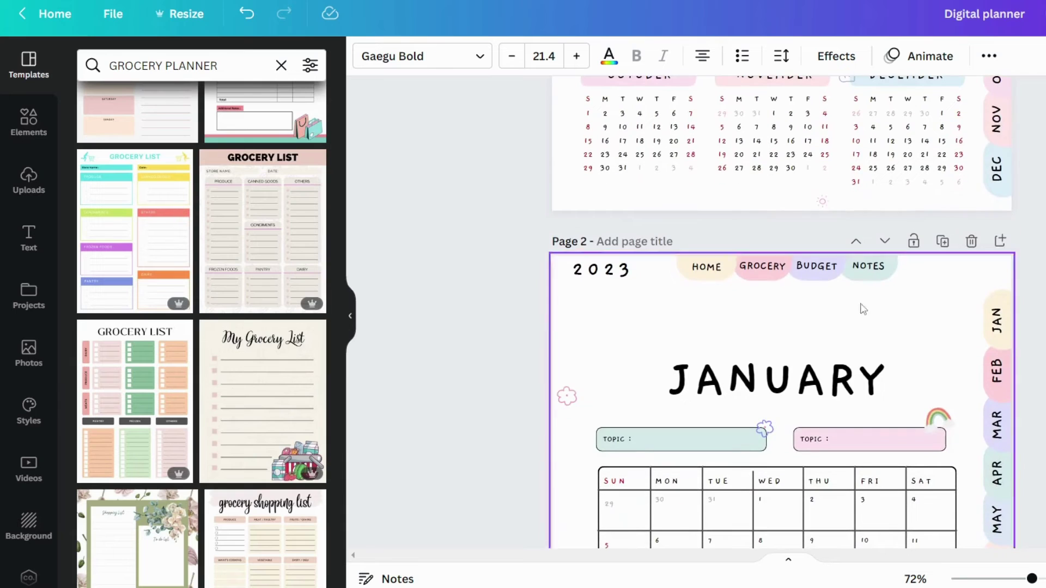
scroll(627, 235, "down", 10)
scroll(639, 219, "down", 20)
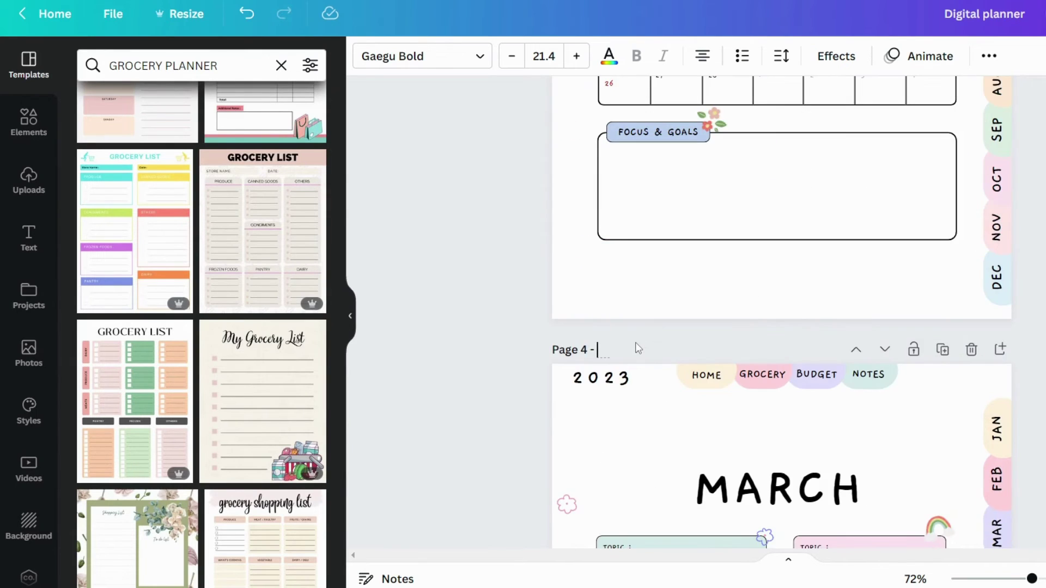
scroll(614, 347, "down", 20)
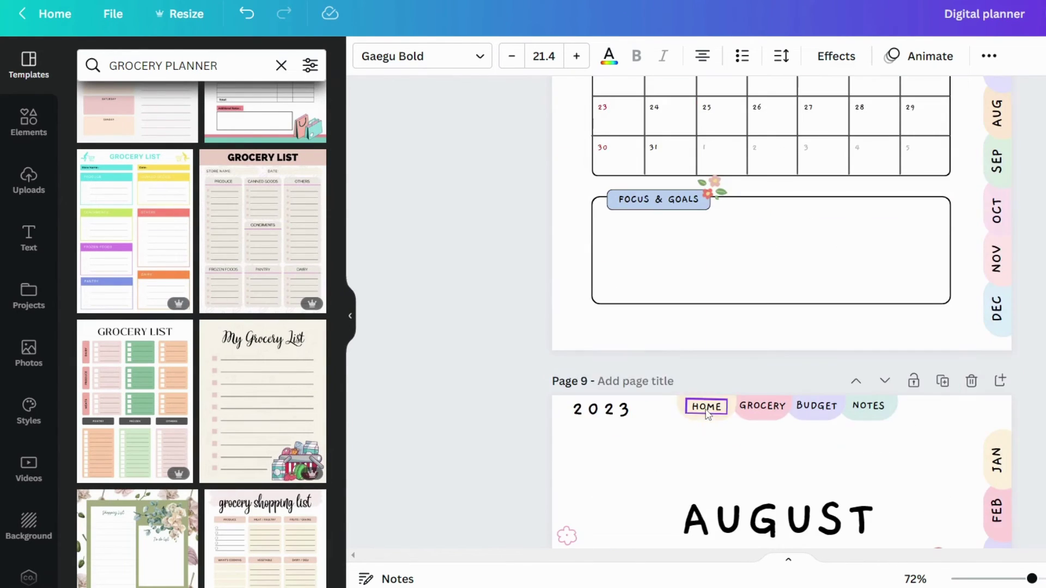
scroll(655, 231, "down", 20)
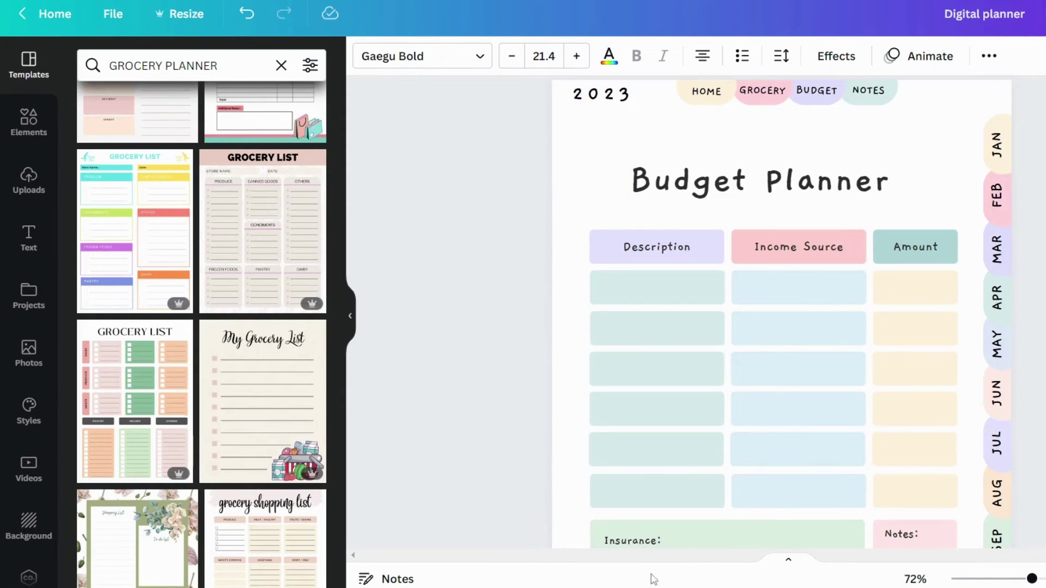
- Title the budget planner page Budget and the notes page Notes
scroll(802, 338, "up", 4)
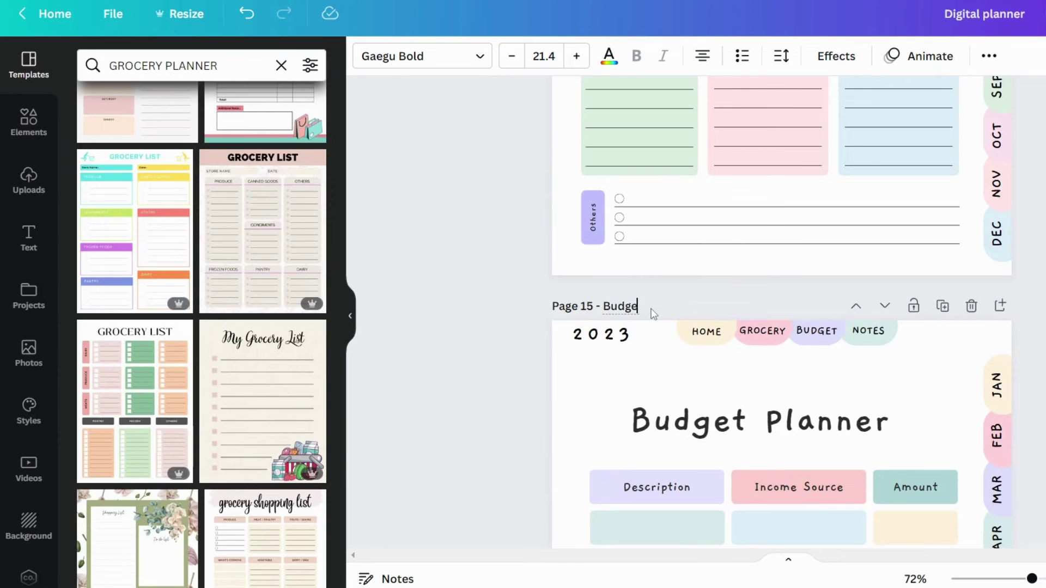
type("t")
scroll(671, 292, "down", 15)
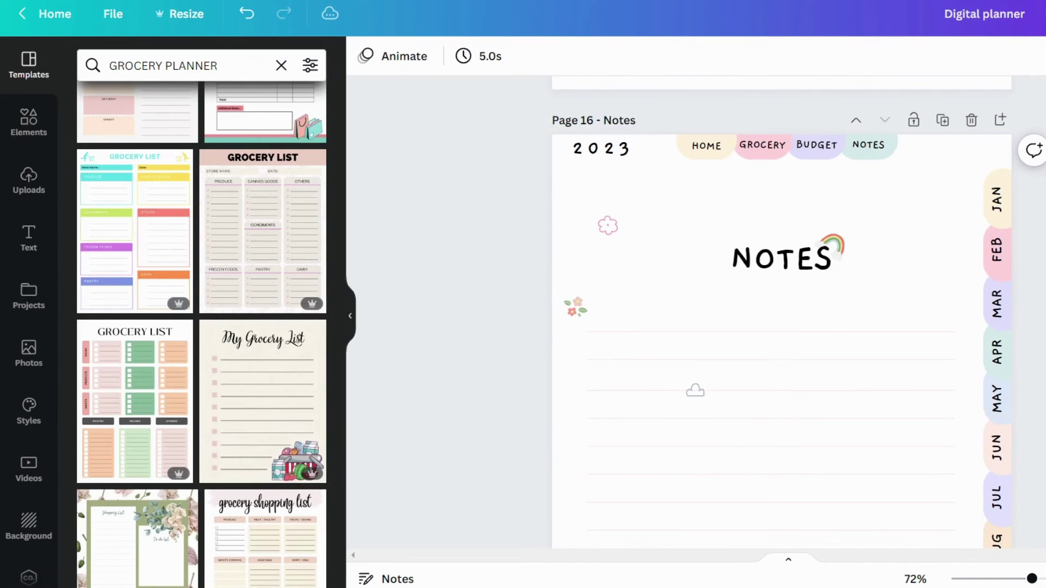
- Link the JAN tab label on the HOME page to the document page 2 - Jan
scroll(977, 173, "up", 20)
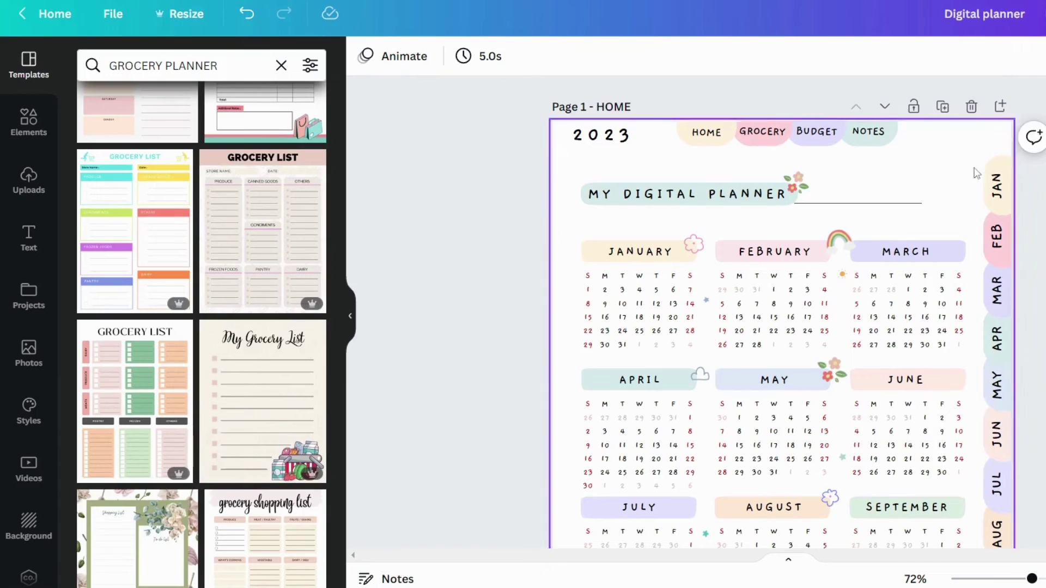
left_click(997, 184)
left_click(989, 55)
left_click(942, 94)
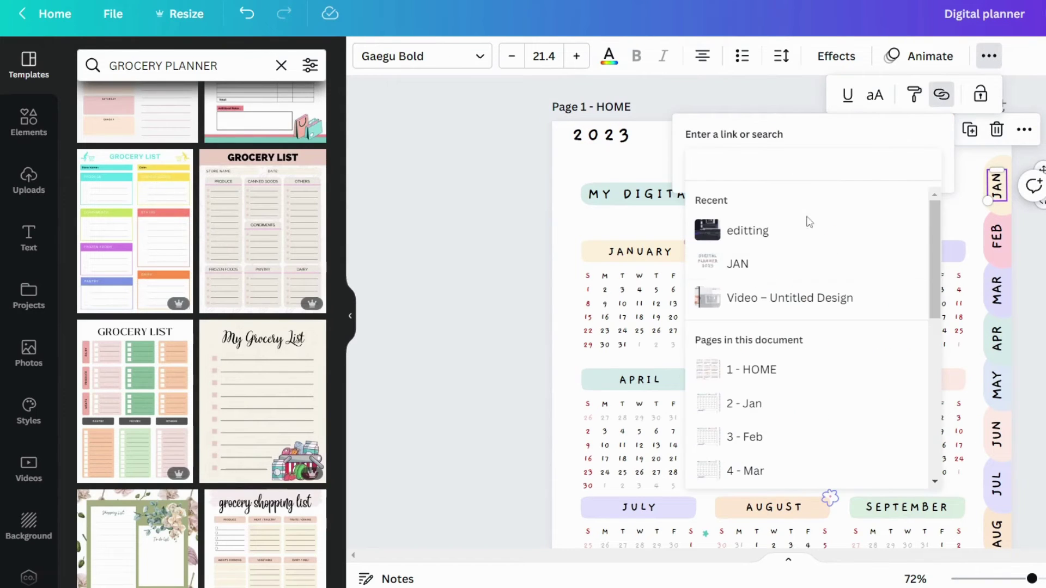
left_click(756, 402)
- Link the FEB tab label on the HOME page to the document page 3 - Feb
left_click(997, 237)
left_click(989, 56)
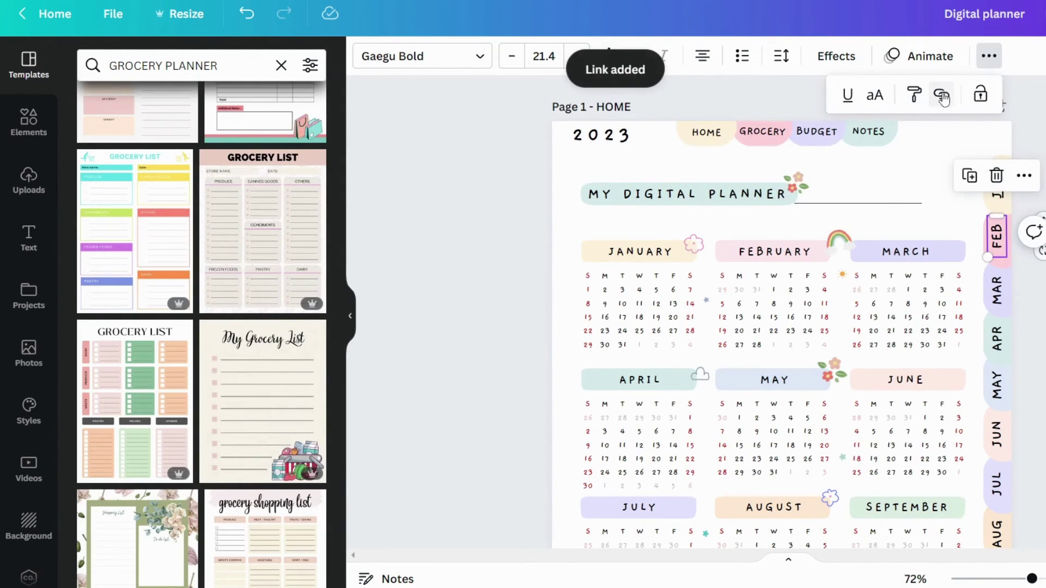
left_click(942, 95)
left_click(756, 436)
scroll(902, 191, "down", 1)
scroll(901, 191, "up", 1)
- Remove the underline from the linked JAN tab label
left_click(996, 184)
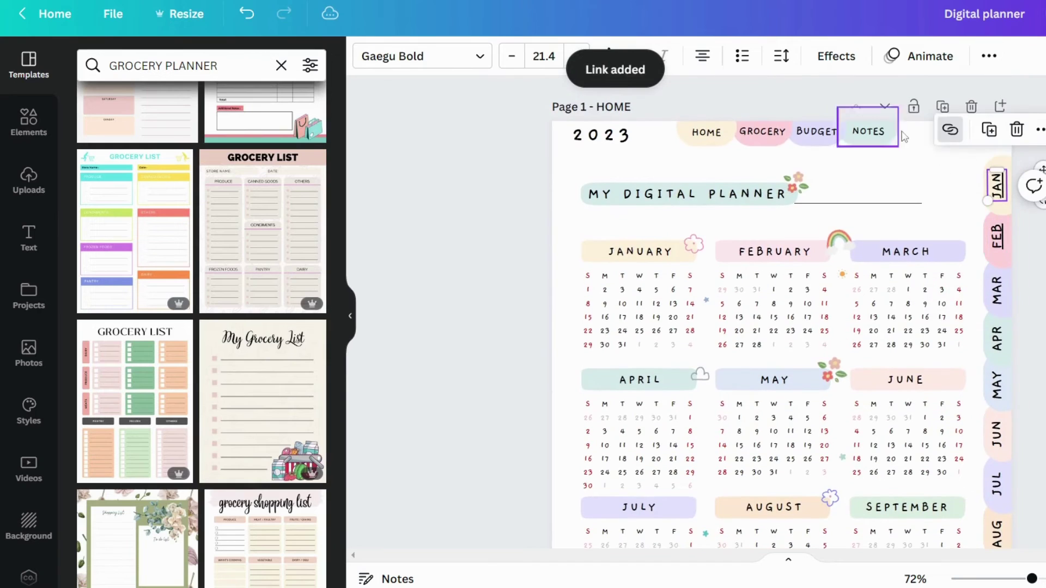
left_click(961, 182)
left_click(997, 184)
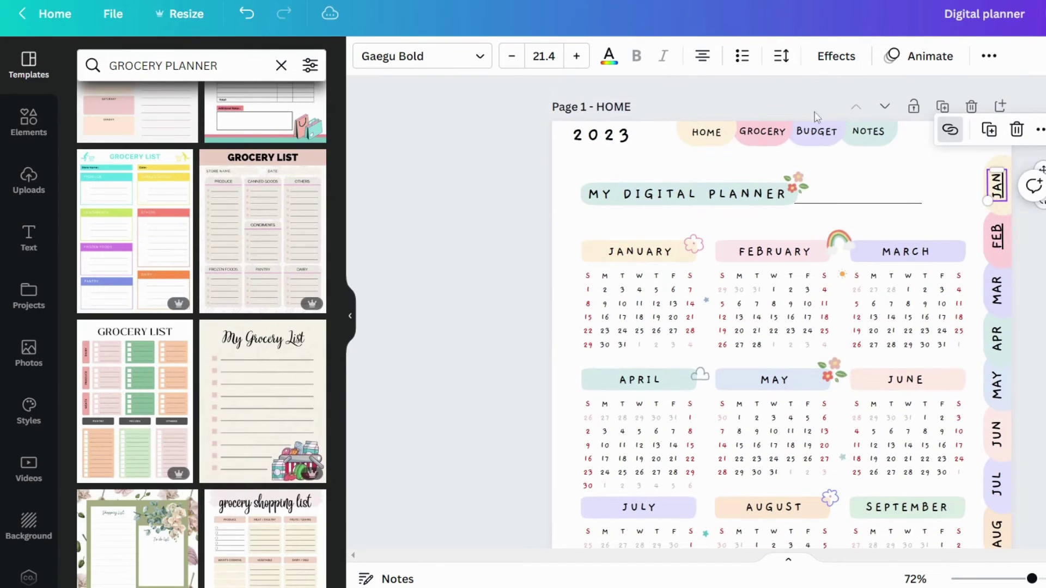
left_click(989, 60)
left_click(1032, 260)
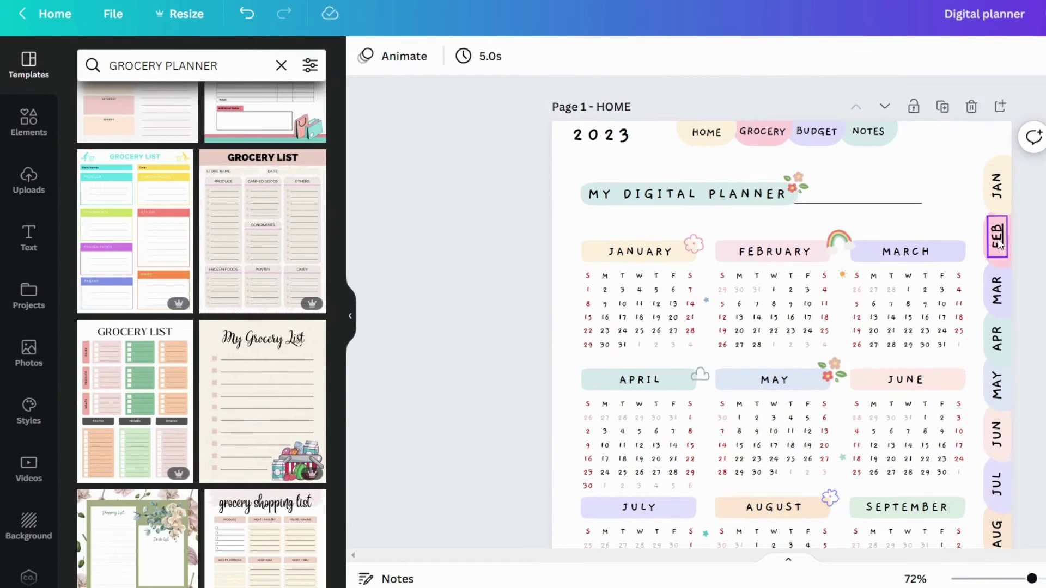
- Remove the underline from the linked FEB tab label
left_click(997, 239)
left_click(988, 57)
key("Escape")
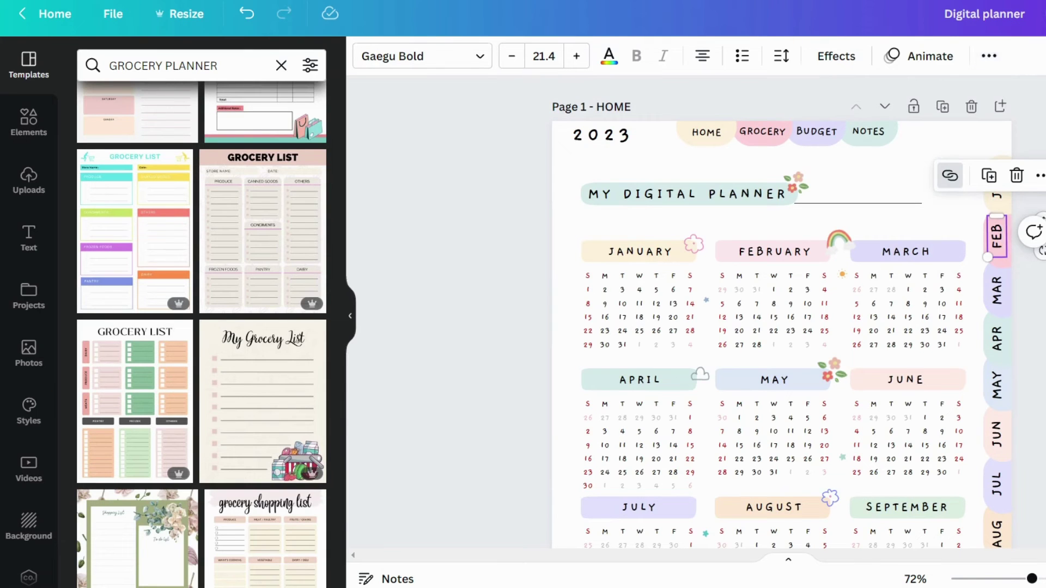
key("Escape")
scroll(1008, 355, "down", 5)
scroll(997, 329, "up", 5)
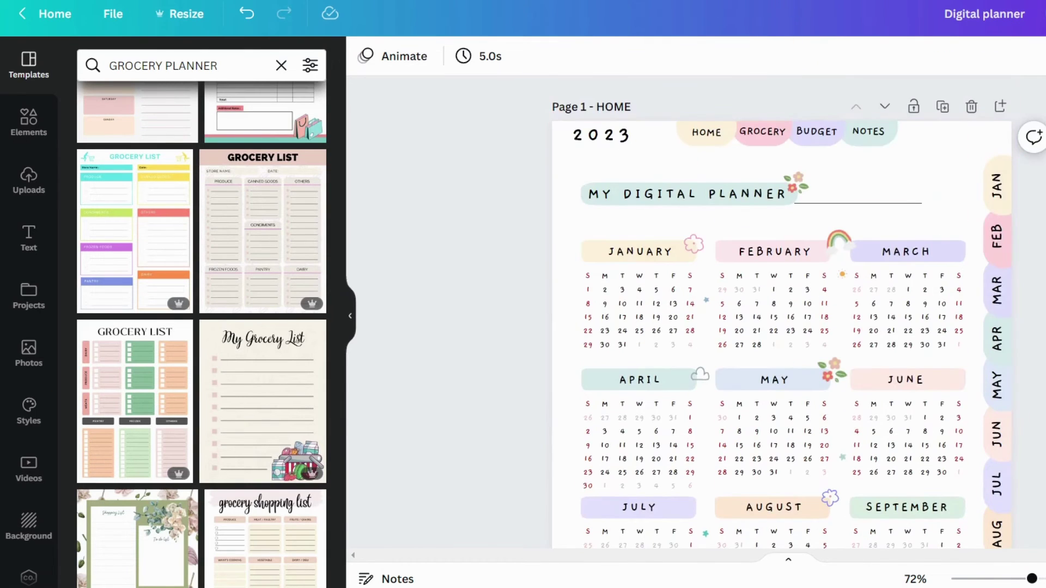
- Link the MAR tab label to the document page 4 - Mar, keeping the label without an underline
left_click(997, 290)
left_click(1030, 230)
left_click(986, 58)
left_click(941, 95)
left_click(745, 471)
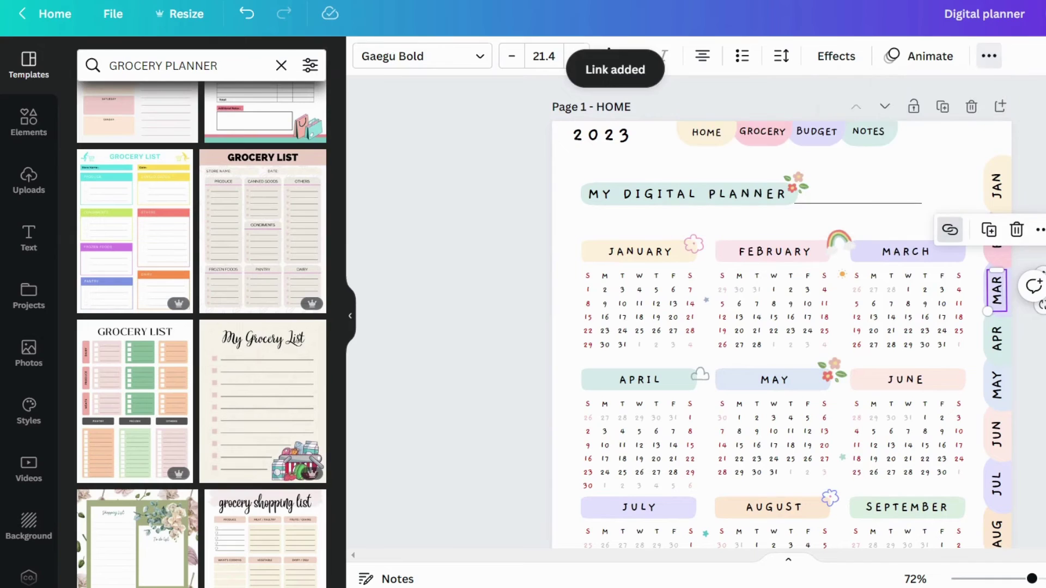
- Link the APR tab label on the HOME page to the April calendar page
left_click(997, 338)
left_click(988, 57)
left_click(941, 94)
scroll(818, 404, "down", 2)
left_click(790, 414)
scroll(909, 229, "down", 2)
- Link the MAY tab label on the HOME page to the May calendar page
left_click(996, 306)
left_click(988, 57)
left_click(941, 95)
scroll(801, 411, "down", 6)
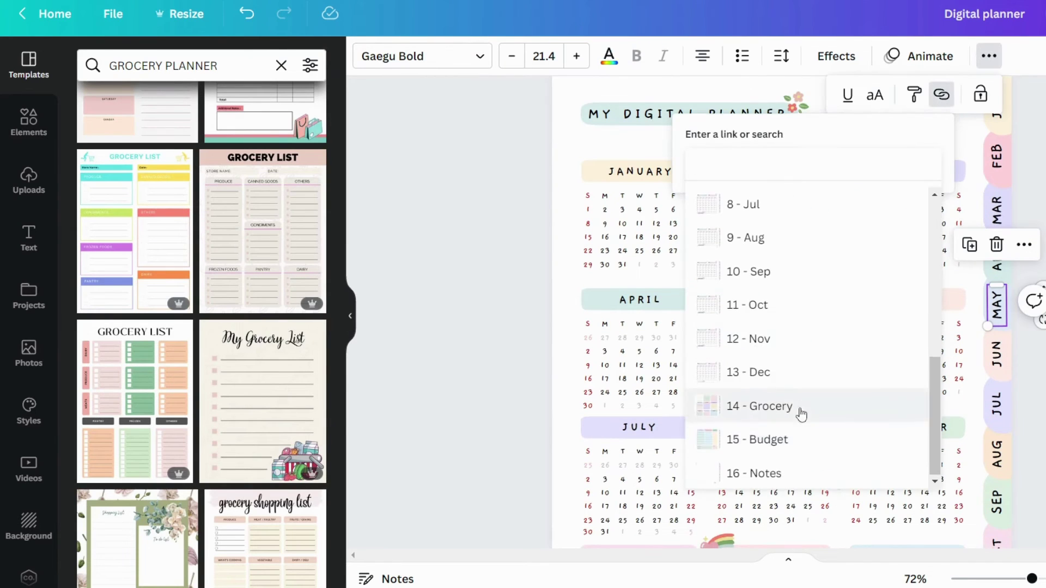
left_click(807, 218)
- Link the tab labels from JUN to NOV to their matching month pages and leave them without underlines
left_click(997, 353)
left_click(988, 56)
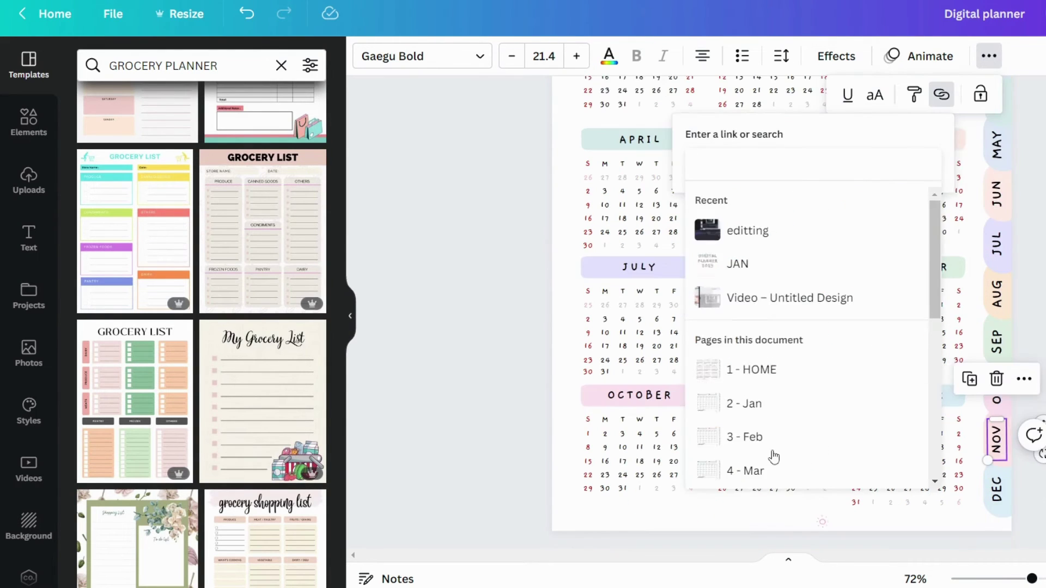
scroll(772, 455, "down", 5)
left_click(773, 455)
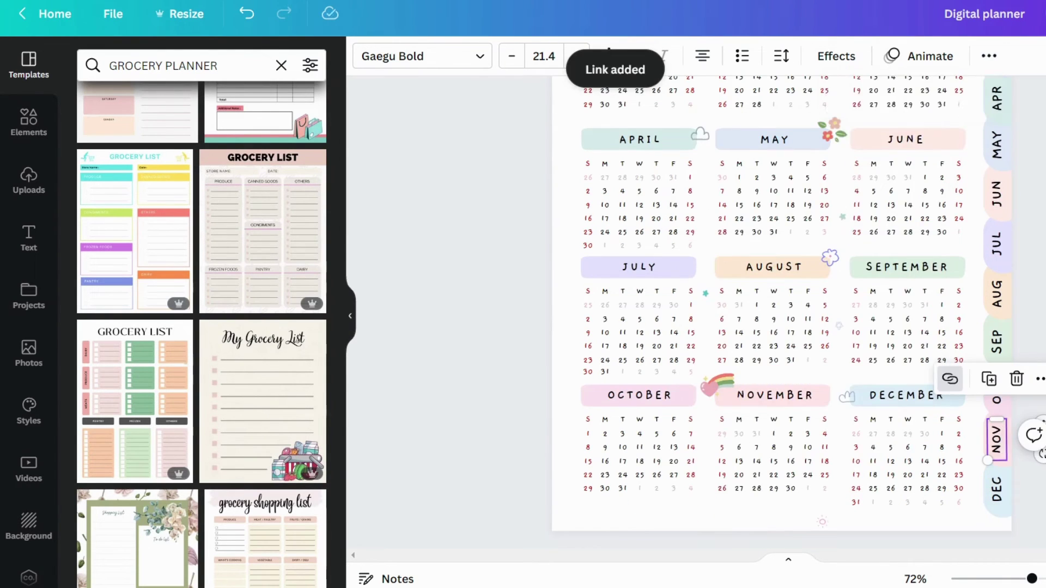
- Link the DEC tab label on the HOME page to the December calendar page, keeping the label without an underline
left_click(996, 488)
left_click(989, 56)
left_click(941, 94)
scroll(768, 431, "down", 4)
scroll(770, 436, "down", 2)
left_click(770, 441)
left_click(908, 205)
left_click(988, 57)
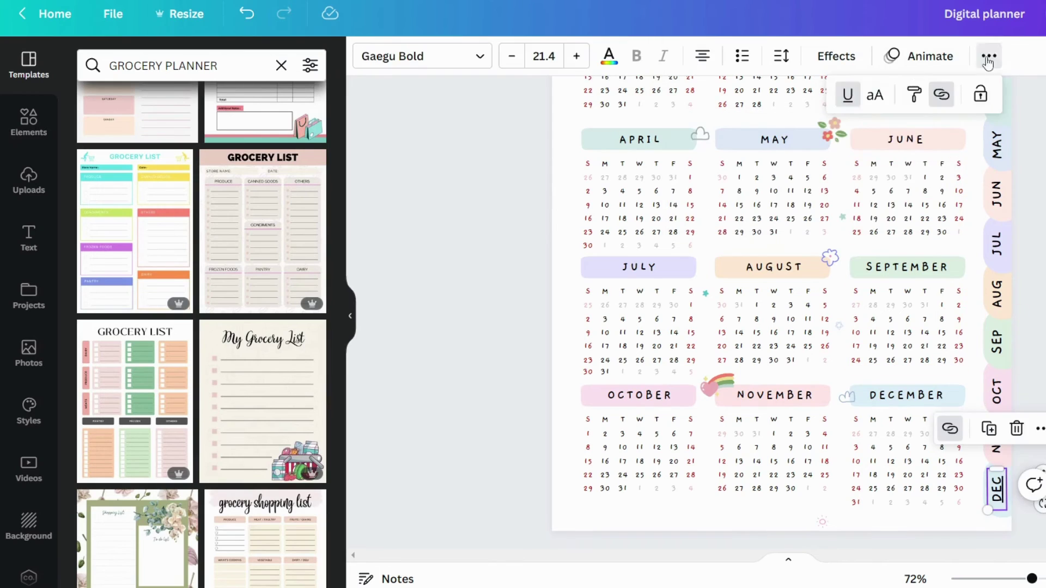
key("Escape")
- Link the JANUARY calendar heading on the HOME page to the document page 2 - Jan
scroll(781, 312, "up", 2)
scroll(781, 312, "up", 1)
scroll(781, 312, "down", 2)
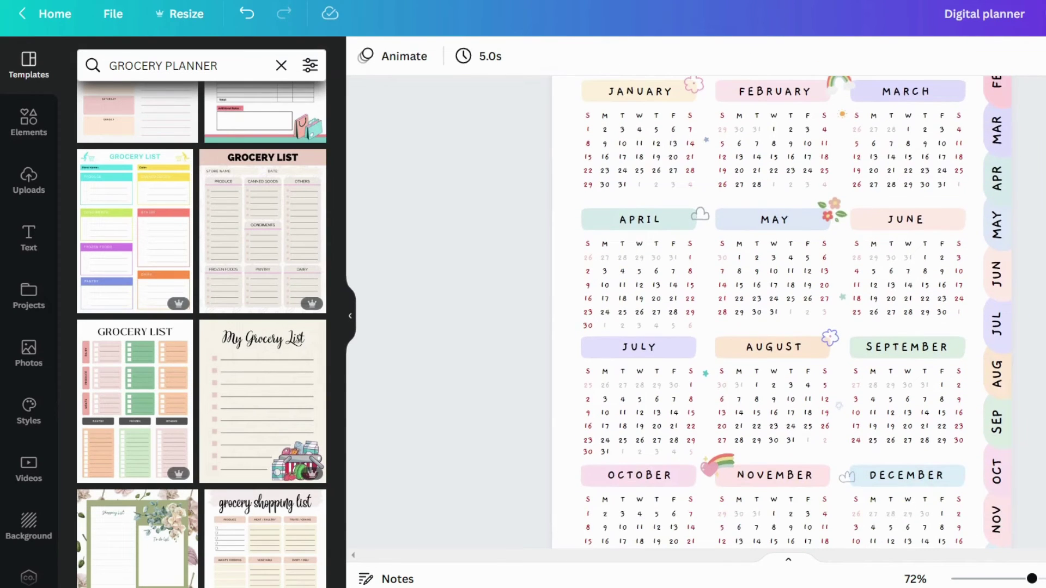
key("ctrl+minus")
scroll(1037, 308, "up", 1)
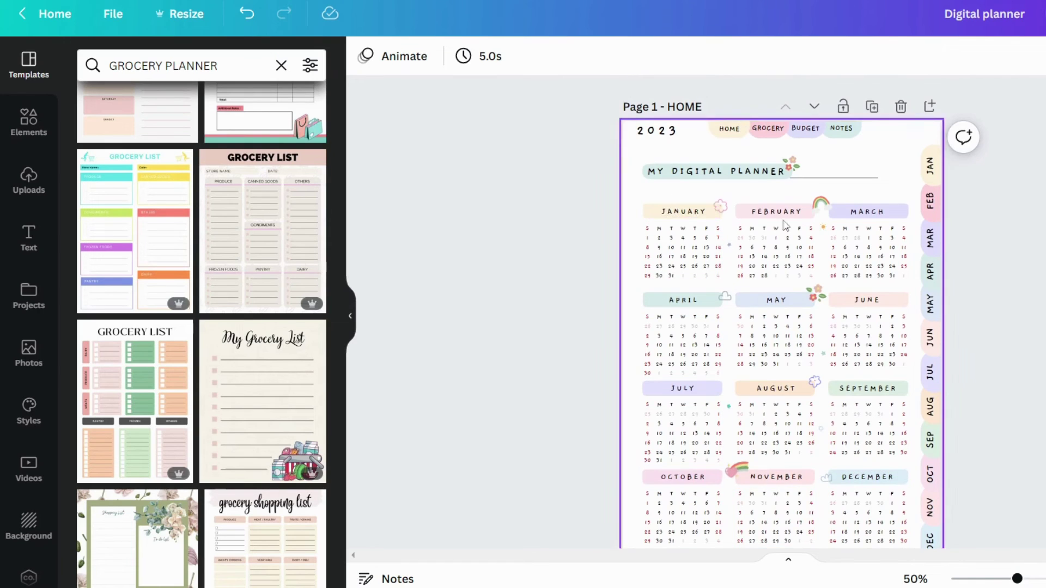
scroll(654, 232, "up", 4, "ctrl")
left_click(651, 231)
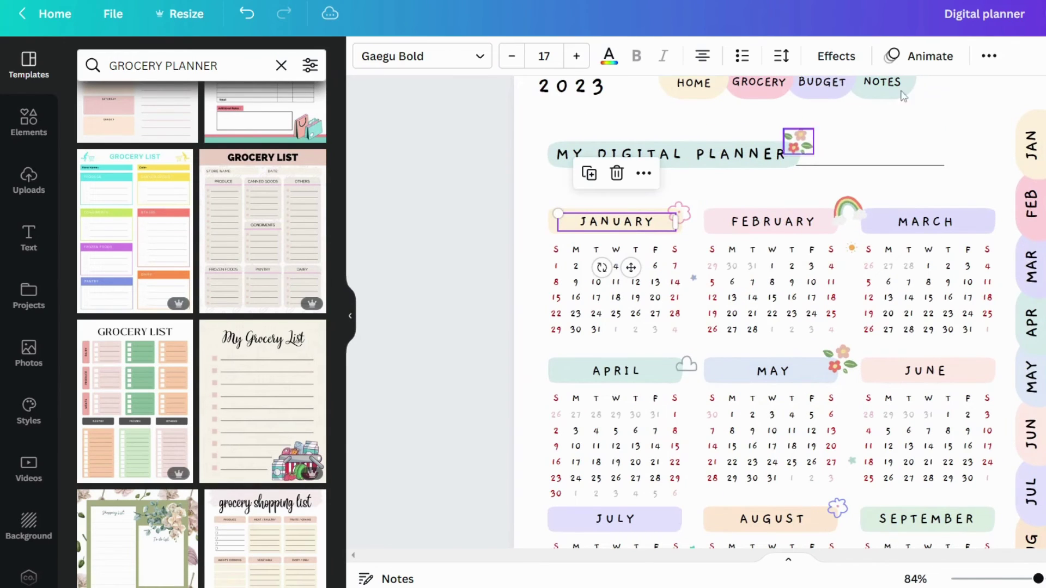
left_click(941, 100)
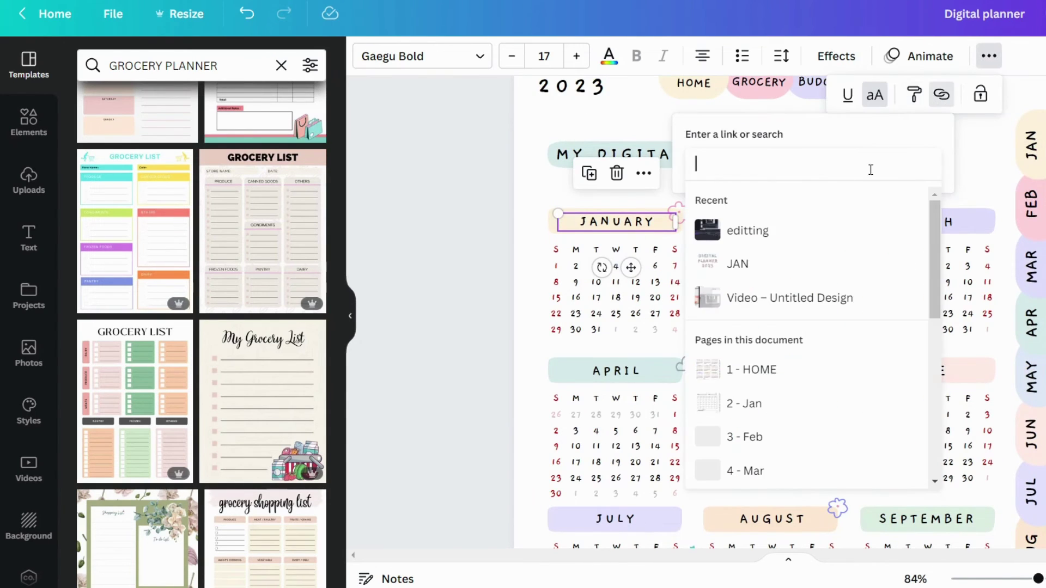
left_click(763, 402)
left_click(909, 203)
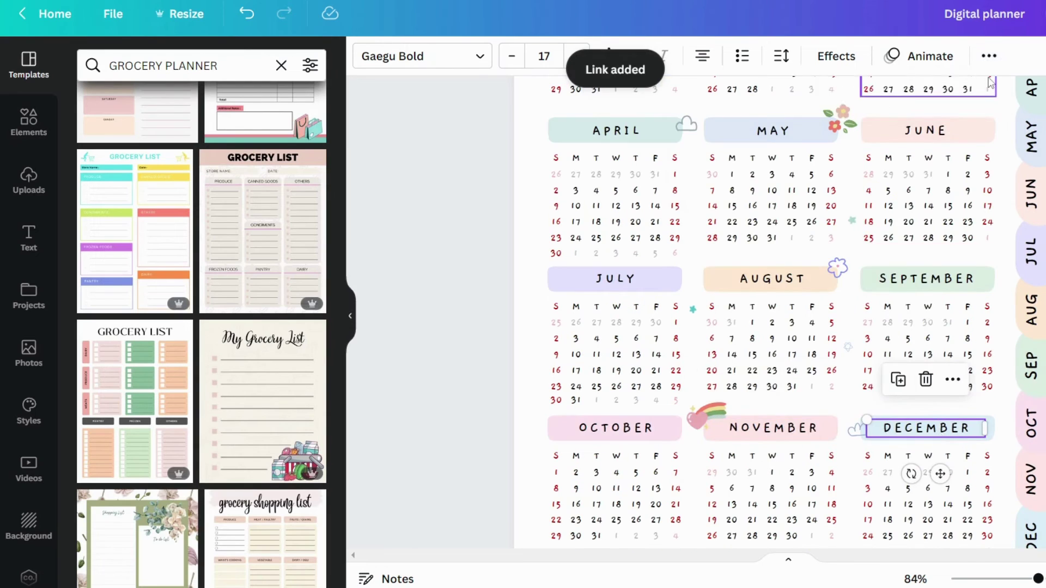
- Link the DECEMBER calendar heading to the document page 13 - Dec and remove its underline
left_click(988, 57)
left_click(941, 94)
scroll(768, 421, "down", 5)
left_click(768, 428)
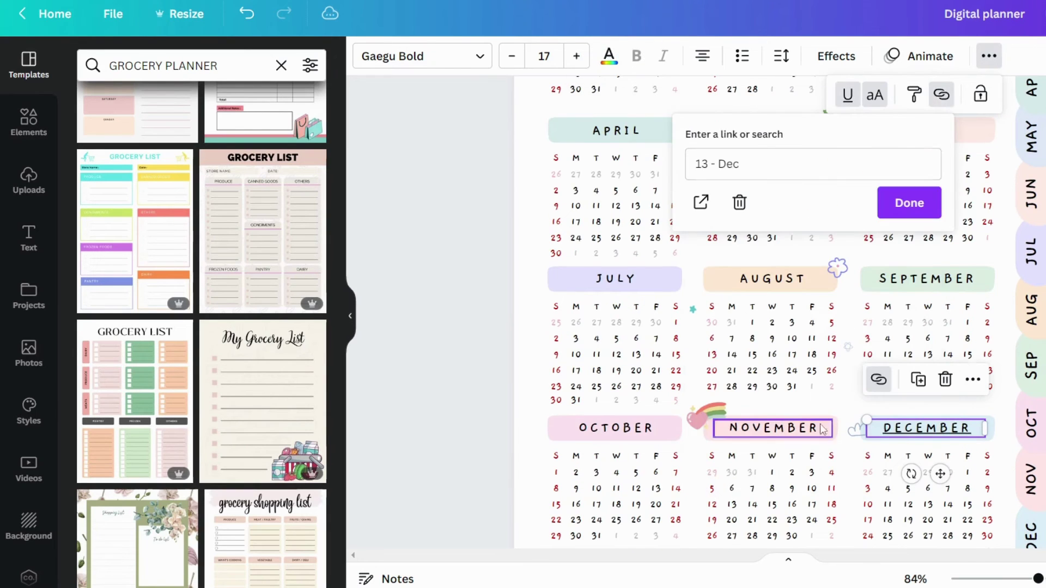
left_click(908, 204)
left_click(847, 94)
- Link the HOME tab label above the planner title to the document page 1 - HOME
scroll(918, 338, "down", 1)
scroll(917, 338, "up", 5)
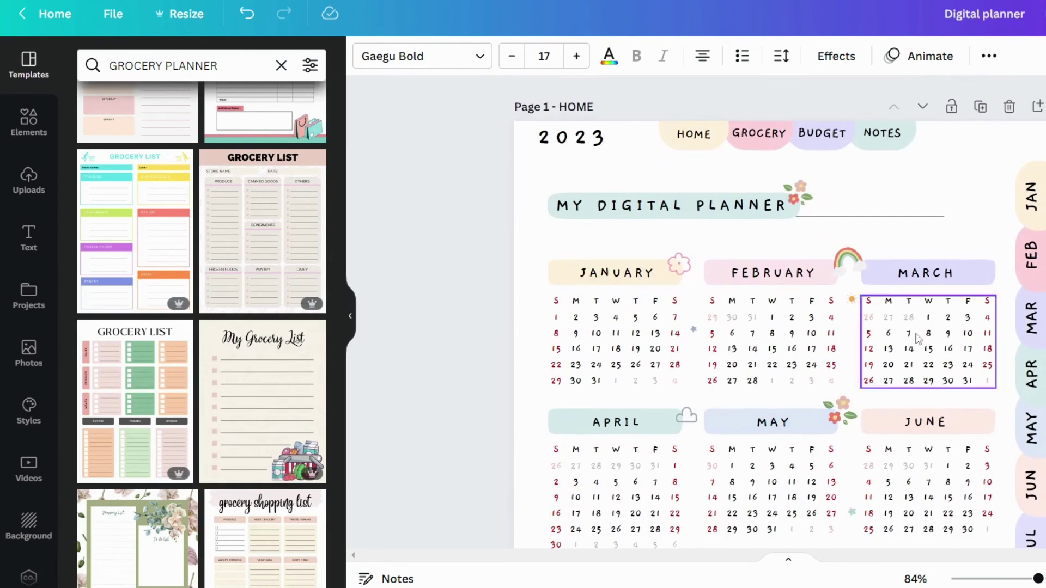
scroll(910, 339, "down", 2)
scroll(788, 338, "up", 1)
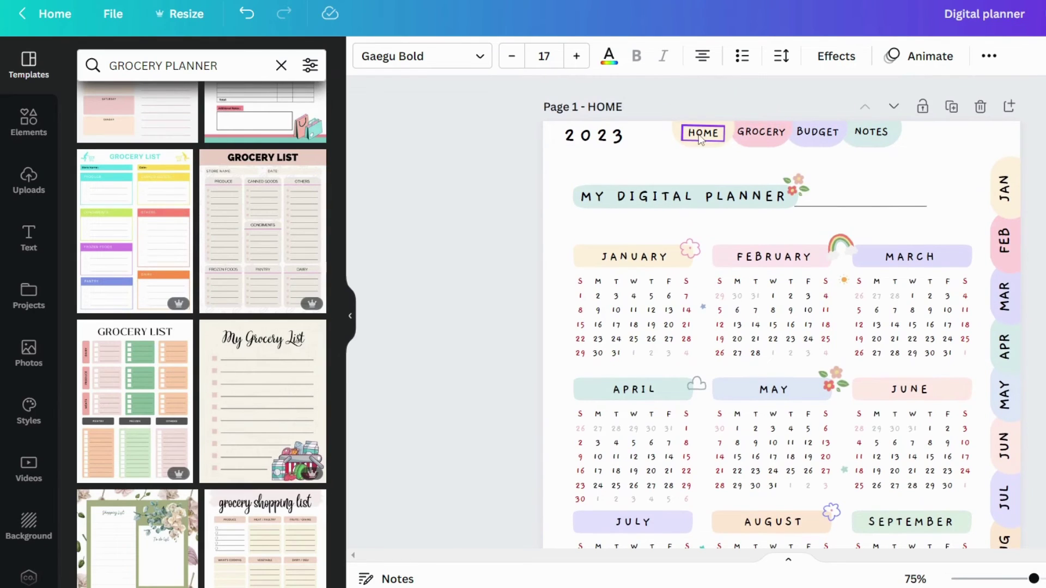
left_click(989, 57)
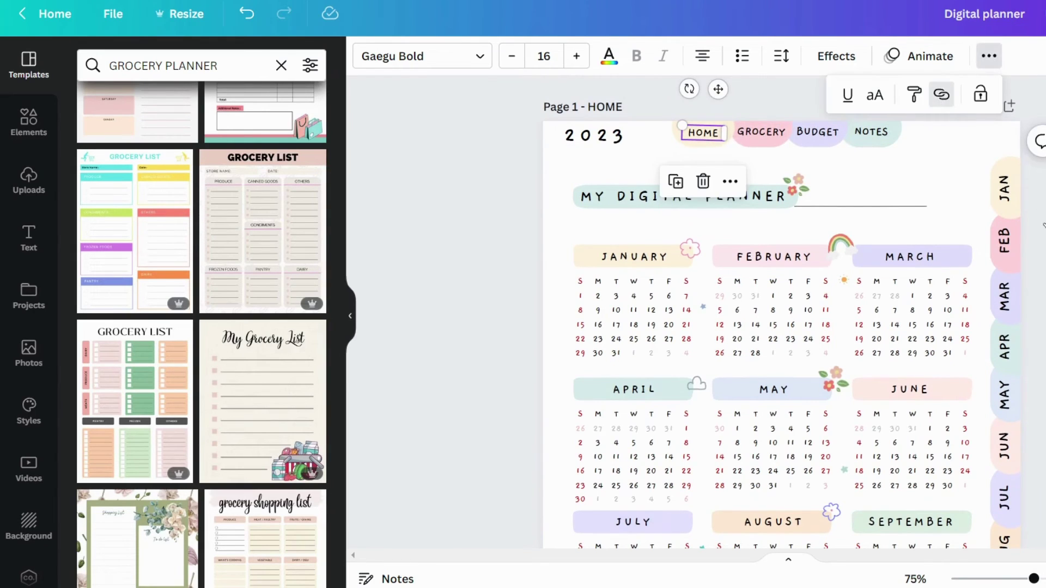
left_click(941, 94)
left_click(743, 375)
key("Return")
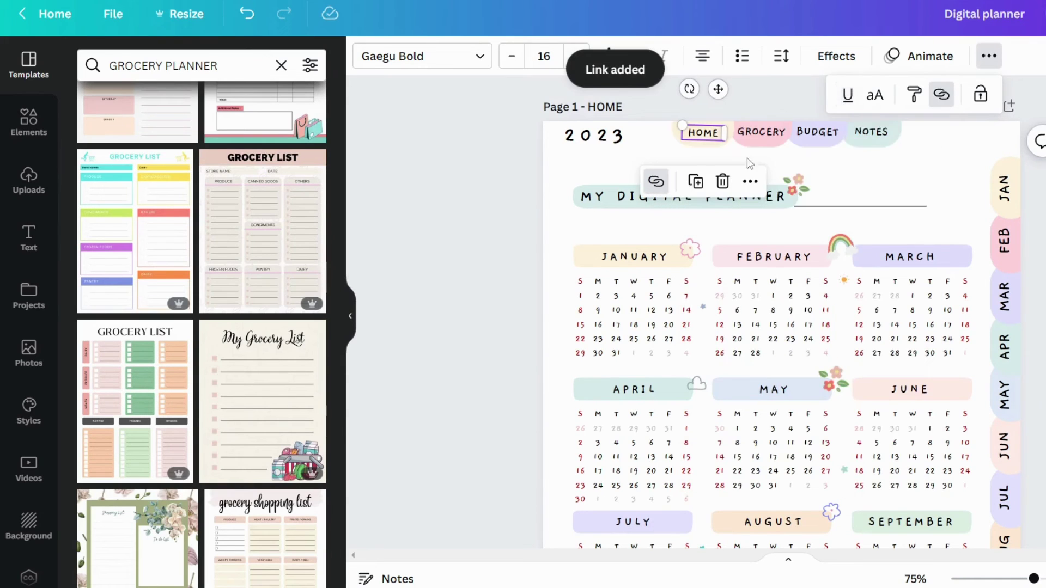
- Link the GROCERY, BUDGET and NOTES tab labels to their matching pages, with NOTES pointing to 16 - Notes
left_click(761, 133)
left_click(989, 56)
left_click(942, 94)
left_click_drag(935, 229, 935, 454)
left_click(866, 473)
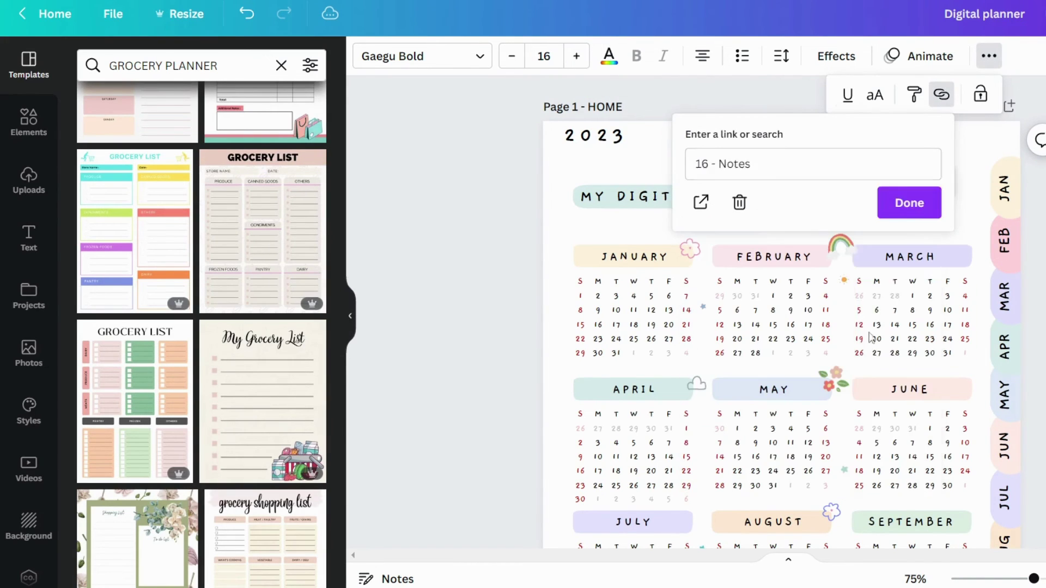
left_click(919, 202)
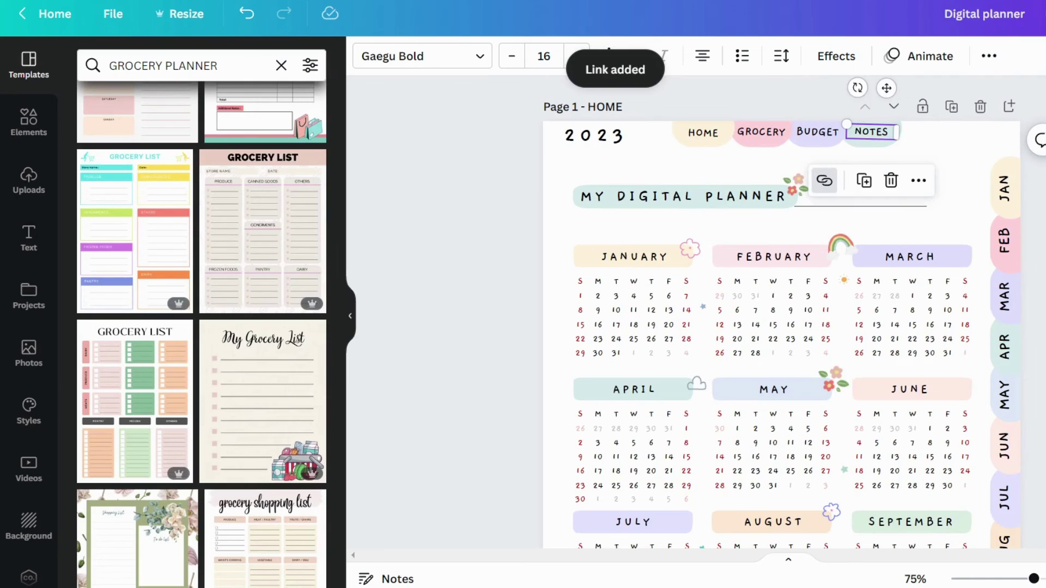
- Review the tabs on the HOME page and the monthly calendar pages, and return to the HOME page
scroll(1040, 248, "down", 5)
left_click(1041, 248)
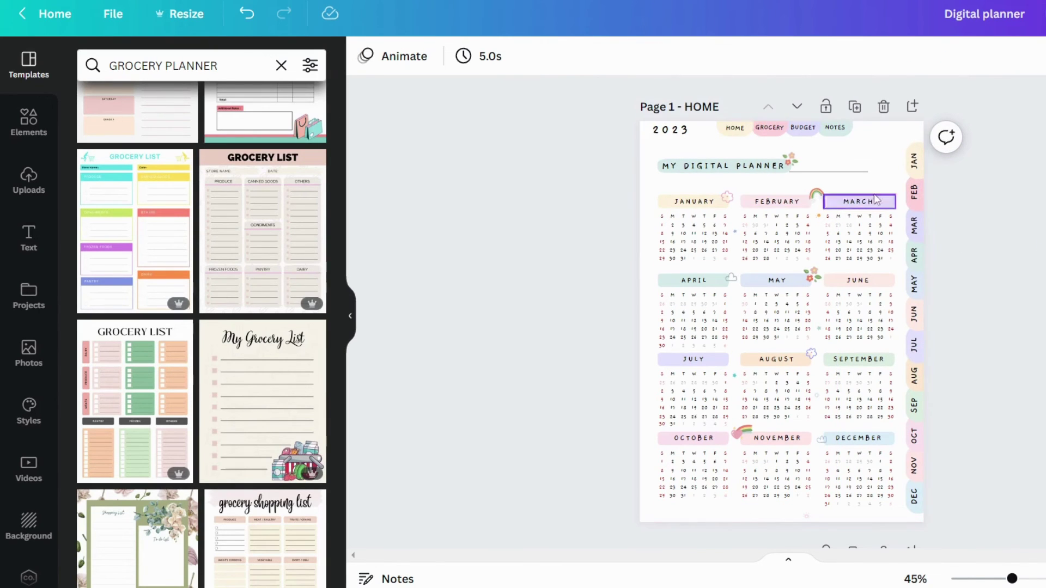
scroll(1012, 254, "down", 10)
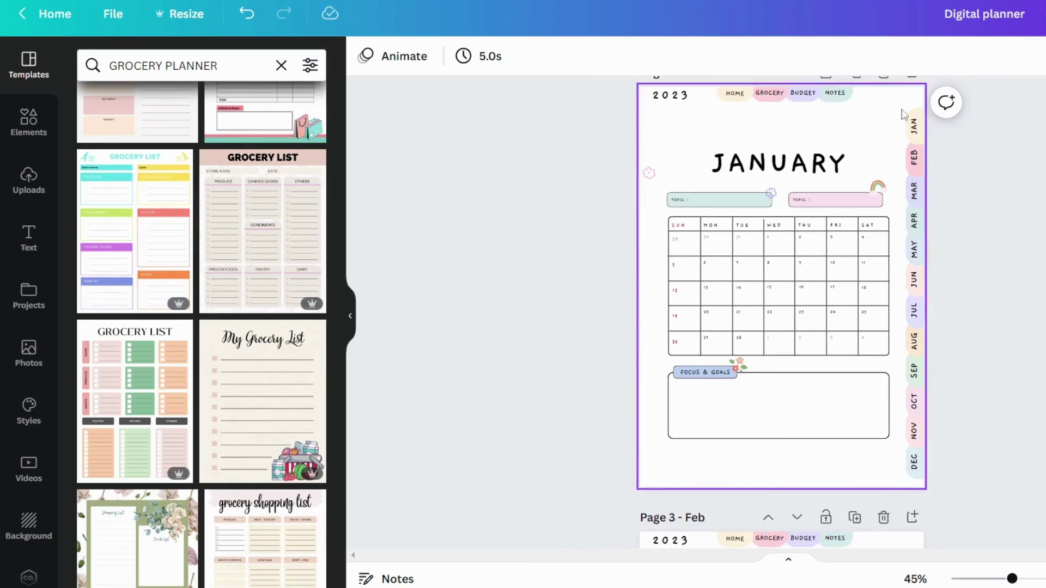
scroll(899, 408, "down", 20)
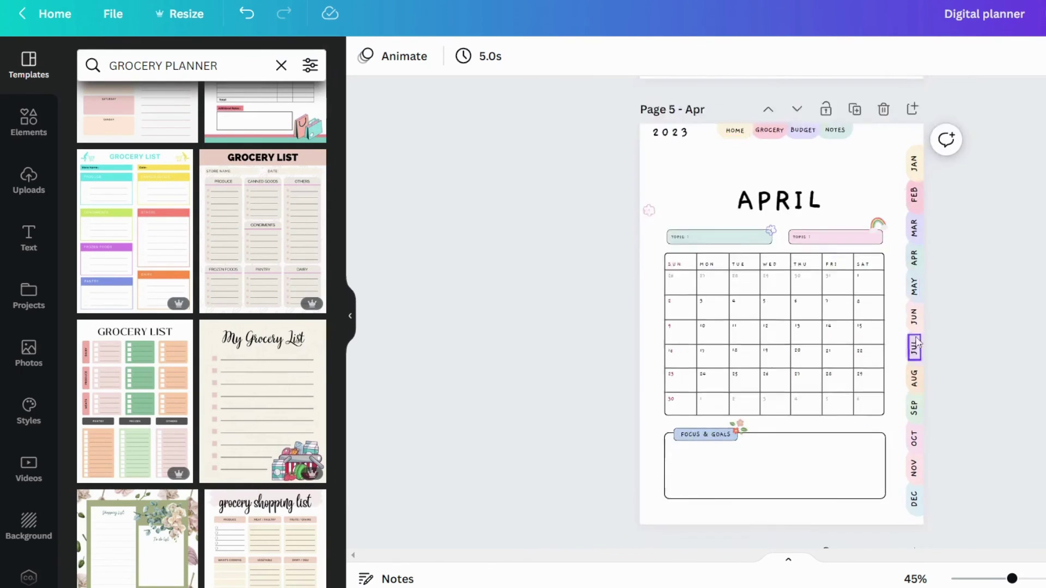
scroll(898, 284, "down", 20)
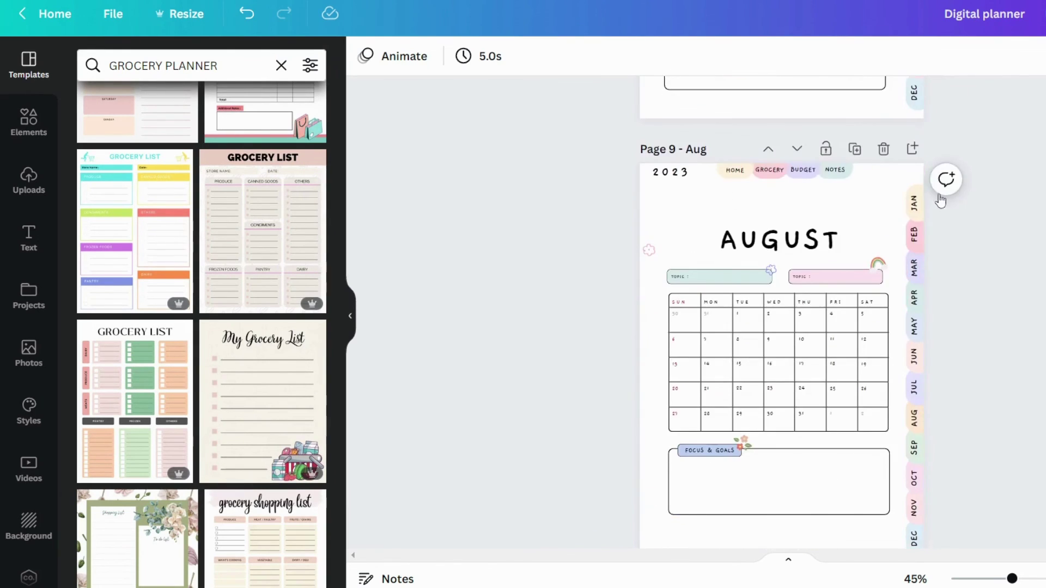
scroll(781, 312, "up", 20)
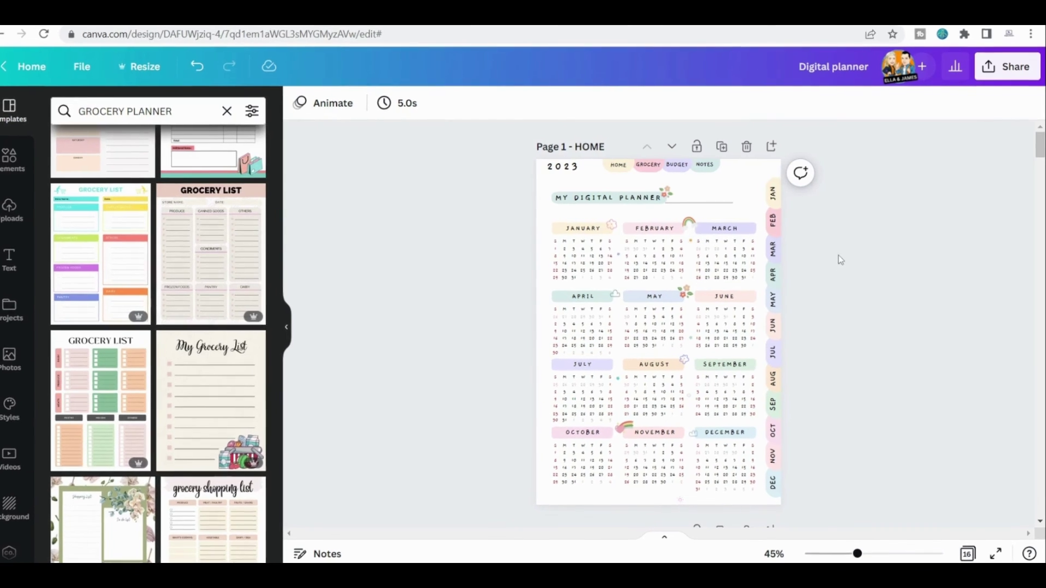
- Download all 16 pages of the planner as a PDF Standard file
left_click(1005, 61)
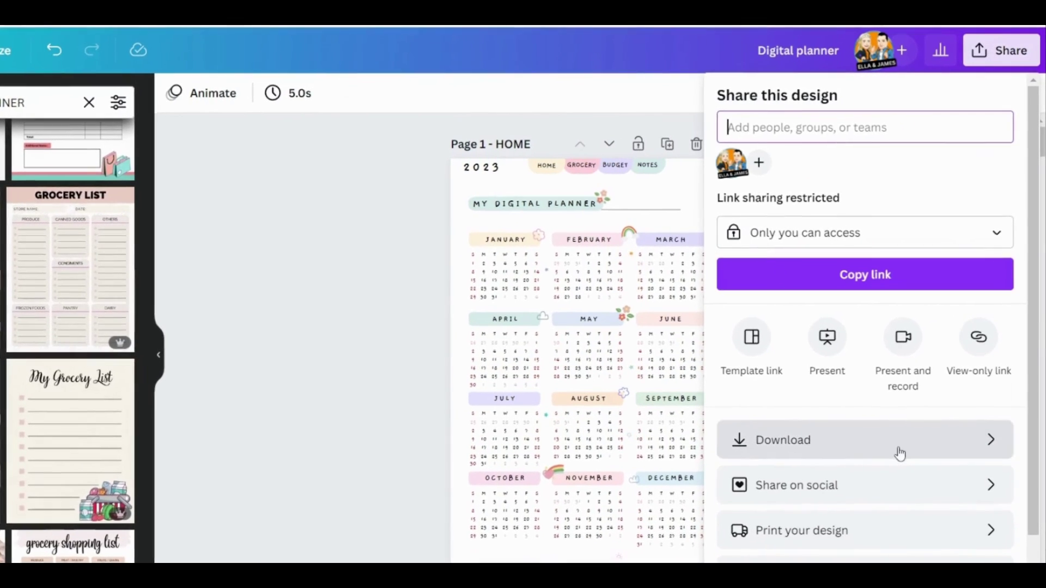
left_click(901, 453)
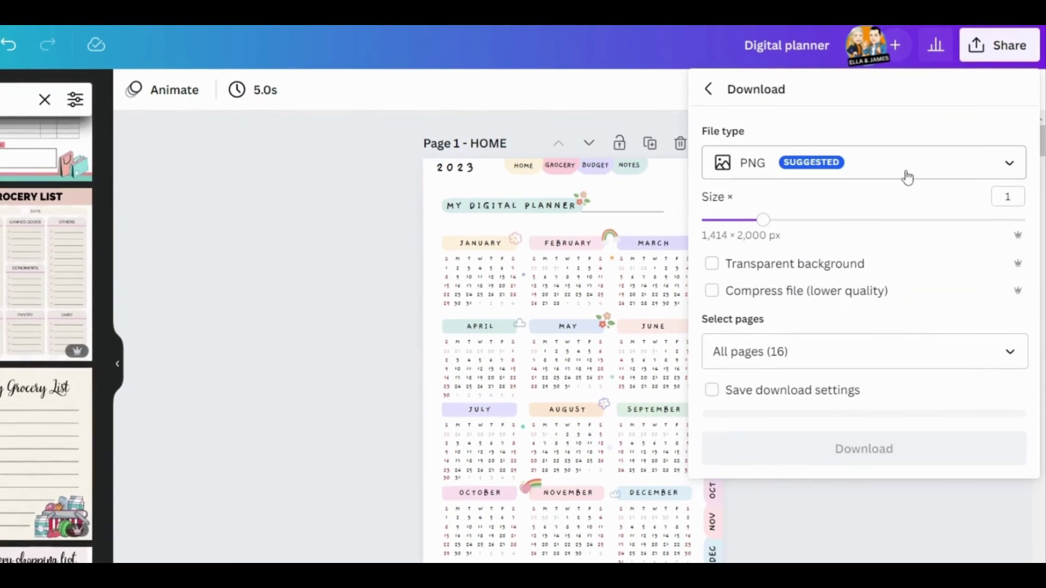
left_click(917, 175)
left_click(820, 339)
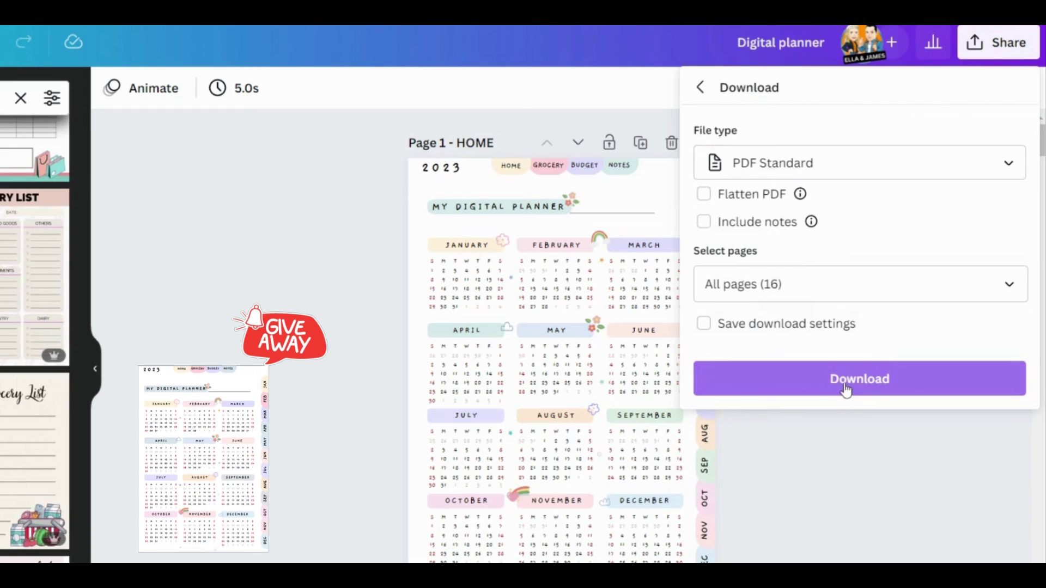
left_click(846, 390)
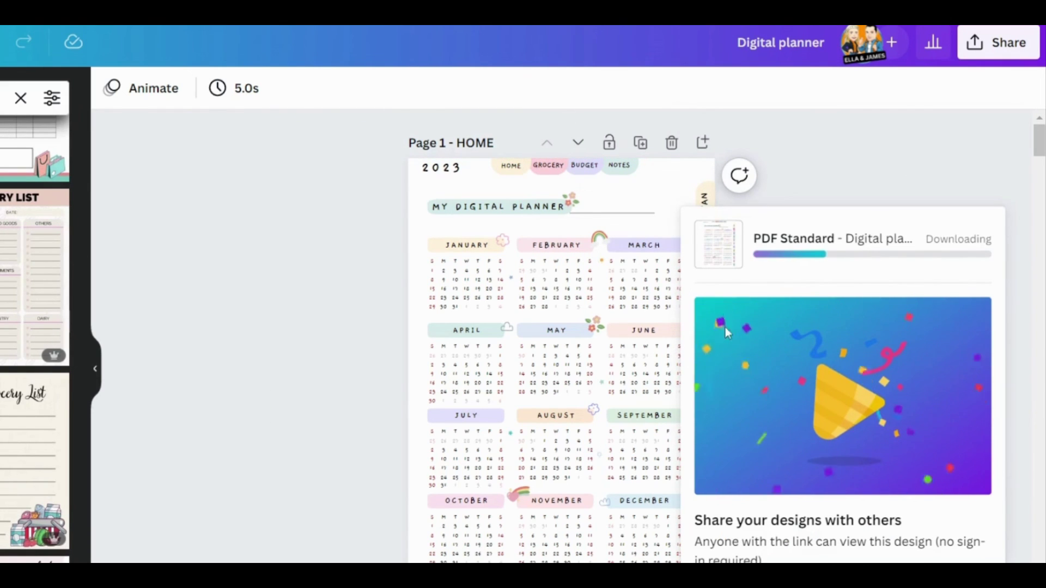
left_click(838, 139)
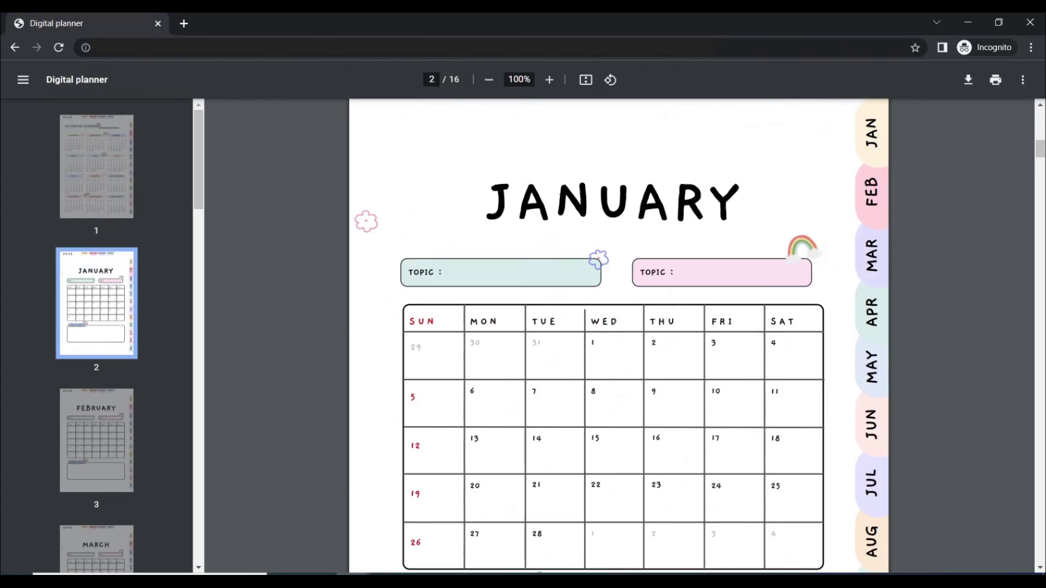
- Test the HOME, GROCERY, BUDGET and NOTES tab links in the downloaded PDF
scroll(615, 250, "up", 1)
scroll(615, 250, "up", 10)
left_click(535, 119)
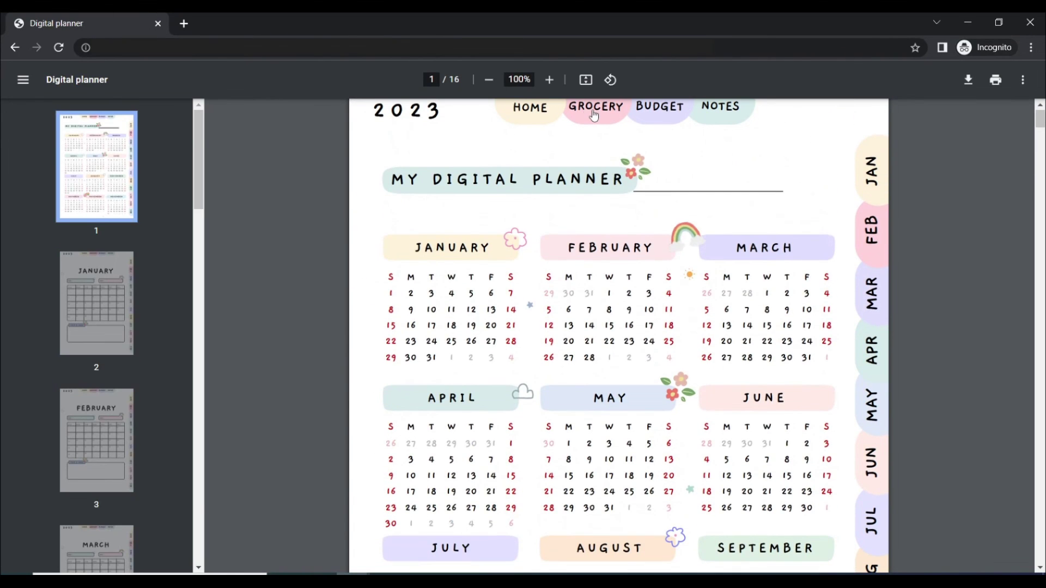
left_click(595, 114)
left_click(649, 114)
left_click(727, 114)
- Test the FEB and MAR side tab links in the PDF and go back to the first page
left_click(875, 239)
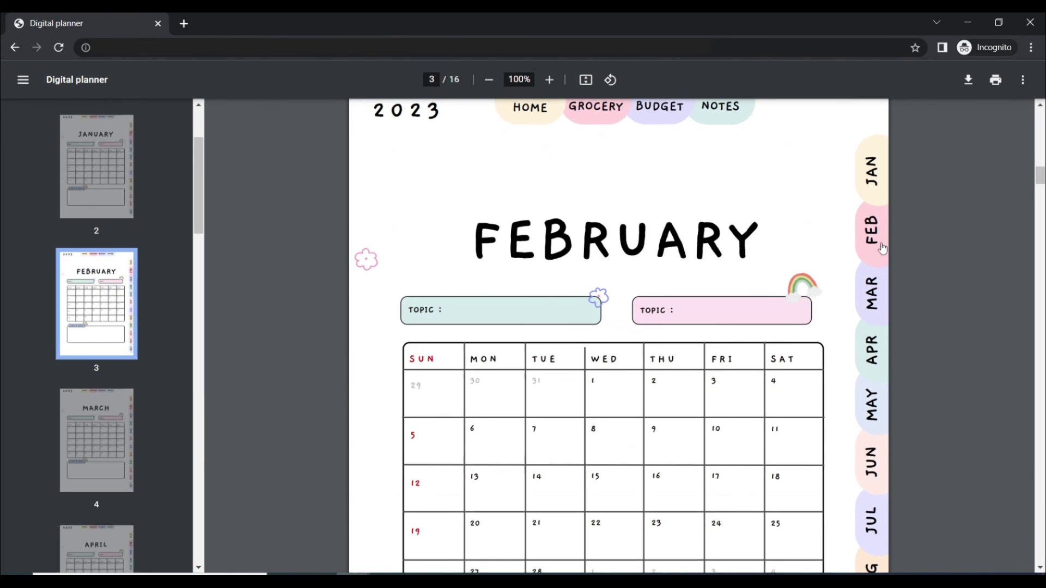
left_click(879, 304)
scroll(568, 226, "up", 10)
scroll(833, 289, "up", 15)
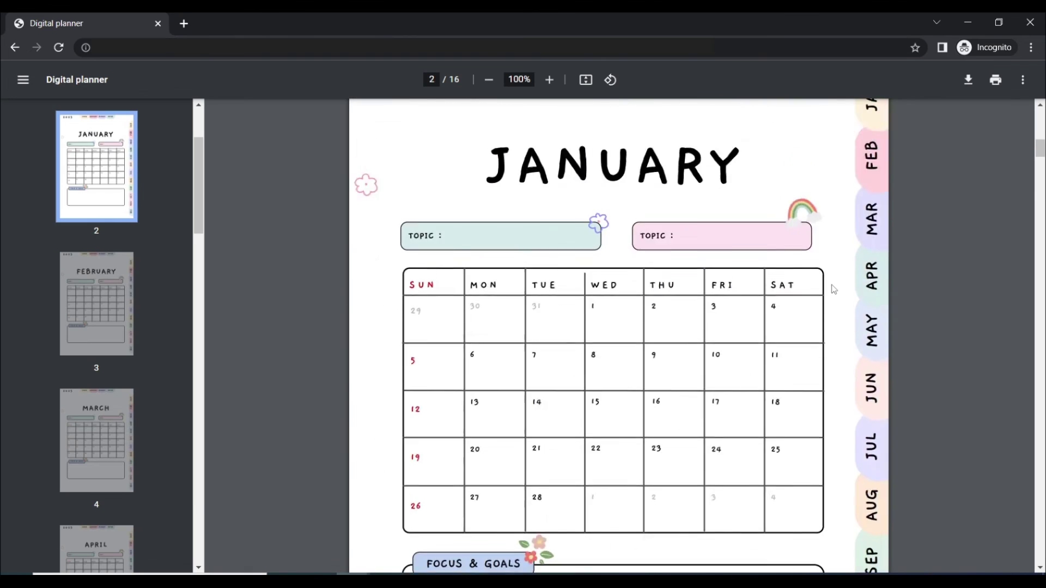
scroll(519, 286, "up", 9)
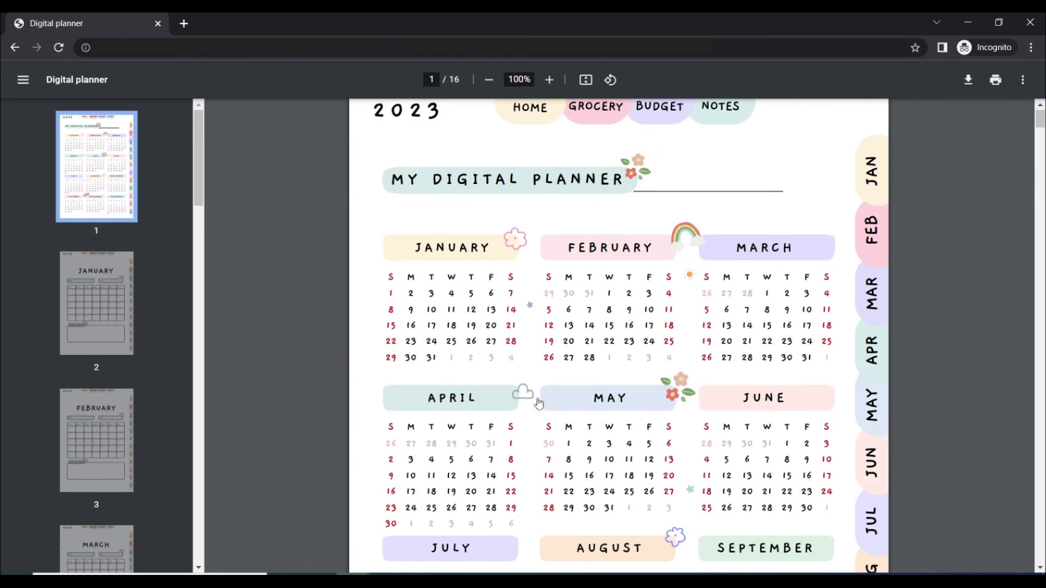
- Test the JANUARY and MAY heading links and the HOME tab in the PDF, and look through the pages up to July
left_click(471, 257)
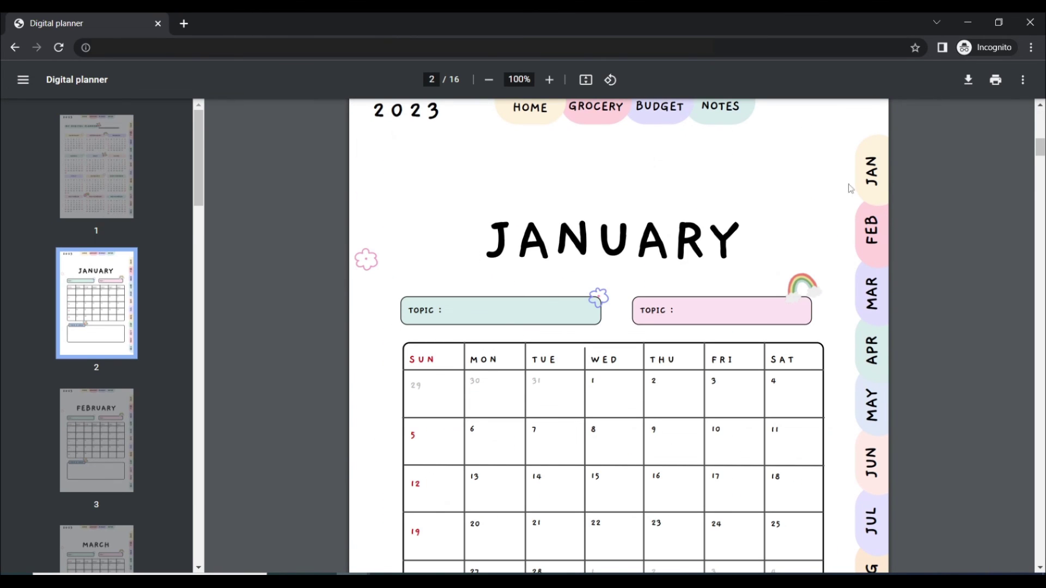
left_click(559, 113)
left_click(625, 409)
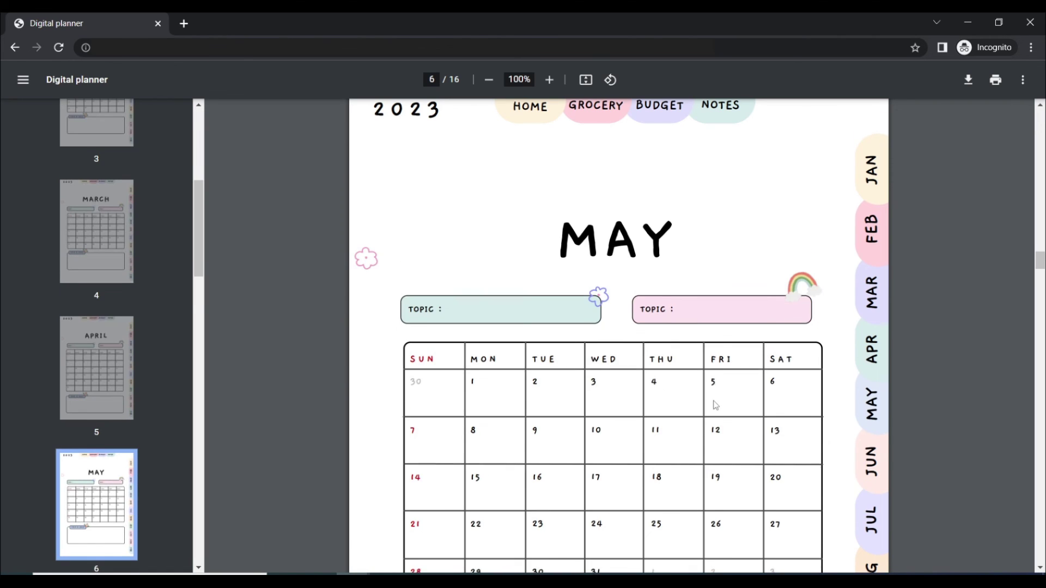
scroll(714, 404, "down", 20)
scroll(716, 405, "down", 8)
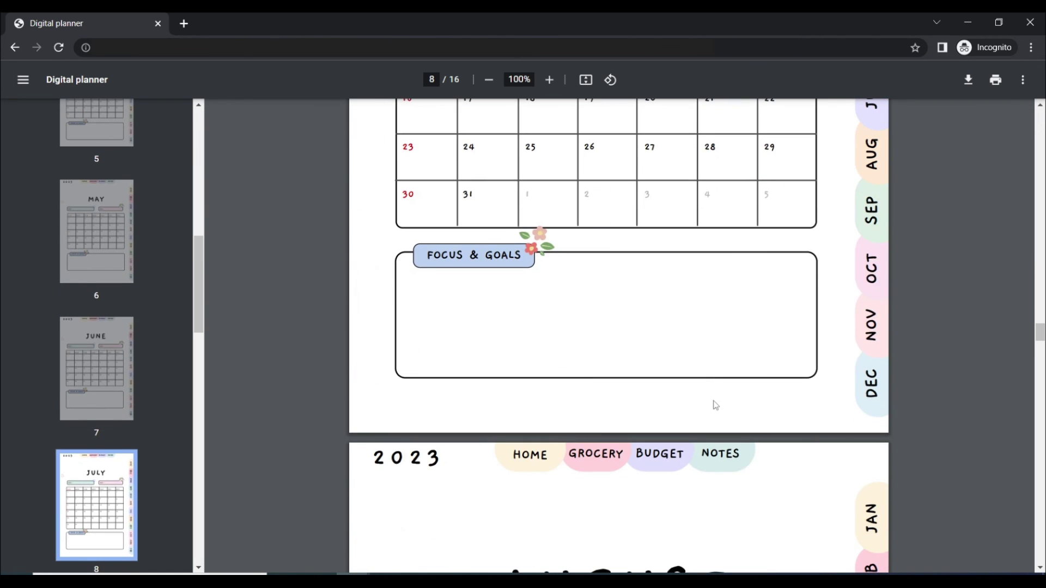
scroll(715, 405, "up", 4)
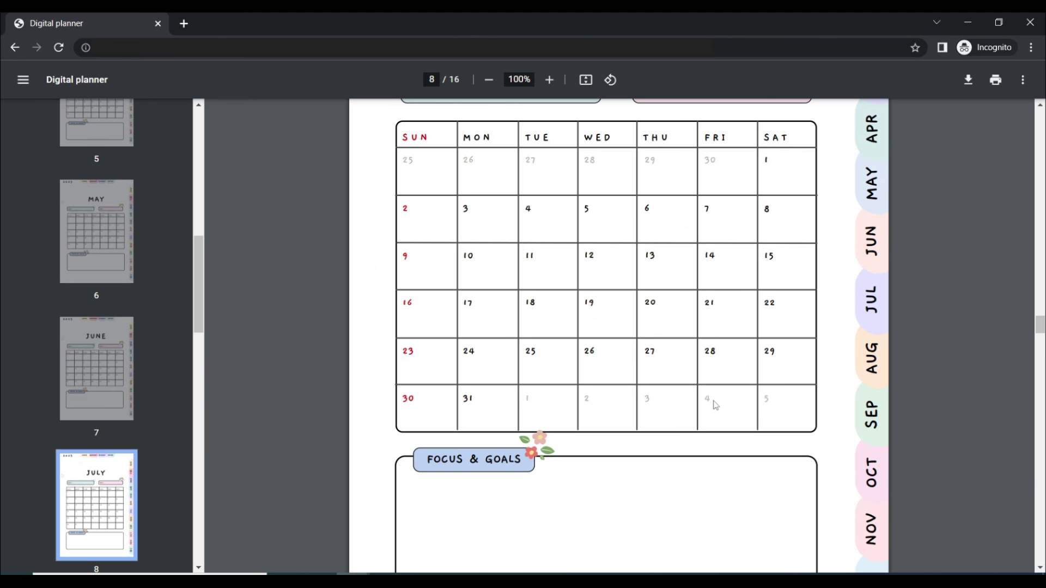